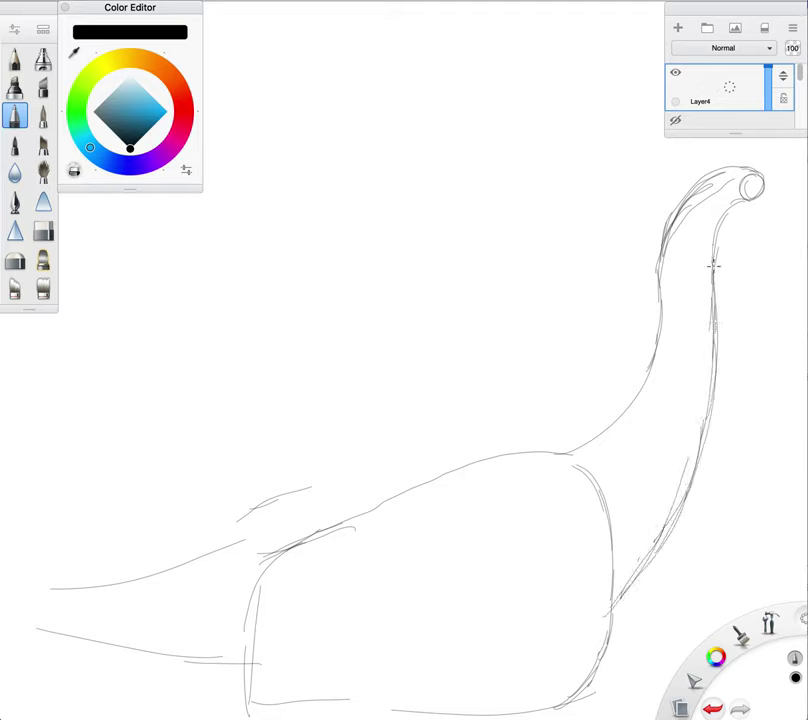
# Reinforce the sauropod's outline along the neck, back, tail, rump and chest with repeated sketch lines
pyautogui.moveTo(662, 248)
pyautogui.mouseDown()
pyautogui.moveTo(644, 395)
pyautogui.moveTo(616, 429)
pyautogui.moveTo(552, 452)
pyautogui.moveTo(585, 451)
pyautogui.moveTo(522, 449)
pyautogui.moveTo(380, 513)
pyautogui.moveTo(409, 487)
pyautogui.moveTo(322, 536)
pyautogui.moveTo(372, 500)
pyautogui.moveTo(283, 573)
pyautogui.moveTo(326, 543)
pyautogui.moveTo(170, 582)
pyautogui.moveTo(63, 590)
pyautogui.moveTo(185, 584)
pyautogui.moveTo(207, 575)
pyautogui.moveTo(50, 590)
pyautogui.mouseUp()
pyautogui.moveTo(60, 637)
pyautogui.mouseDown()
pyautogui.moveTo(206, 656)
pyautogui.moveTo(240, 685)
pyautogui.moveTo(240, 675)
pyautogui.moveTo(250, 706)
pyautogui.mouseUp()
pyautogui.moveTo(614, 607)
pyautogui.mouseDown()
pyautogui.moveTo(599, 671)
pyautogui.moveTo(517, 703)
pyautogui.moveTo(623, 618)
pyautogui.moveTo(568, 695)
pyautogui.mouseUp()
pyautogui.moveTo(608, 635)
pyautogui.mouseDown()
pyautogui.moveTo(556, 698)
pyautogui.moveTo(603, 651)
pyautogui.moveTo(581, 678)
pyautogui.moveTo(535, 711)
pyautogui.mouseUp()
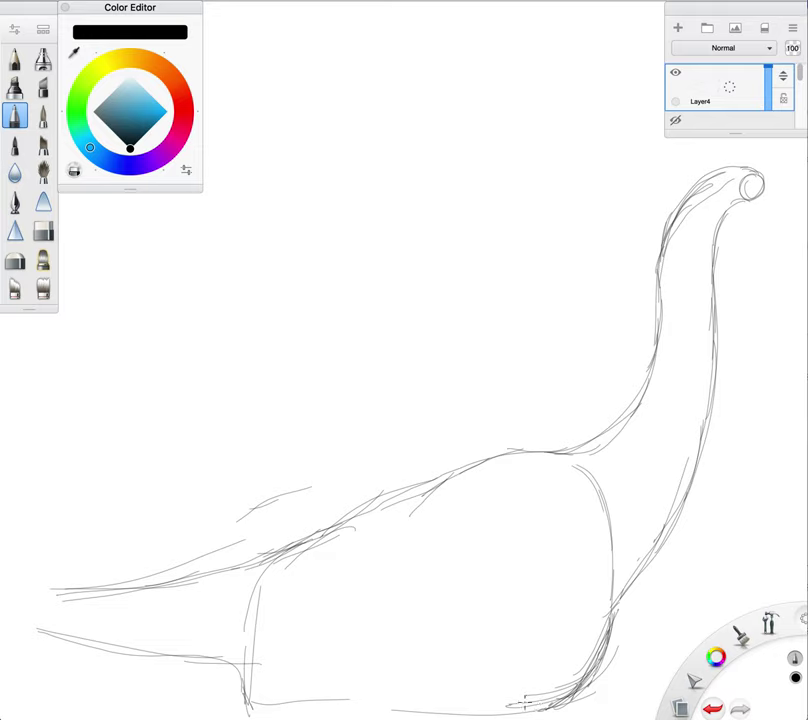
pyautogui.moveTo(241, 677); pyautogui.dragTo(250, 709)
# Sketch the upper front leg and upper hind leg inside the dinosaur's body
pyautogui.moveTo(450, 559)
pyautogui.mouseDown()
pyautogui.moveTo(489, 657)
pyautogui.moveTo(492, 688)
pyautogui.mouseUp()
pyautogui.moveTo(590, 700)
pyautogui.mouseDown()
pyautogui.moveTo(599, 545)
pyautogui.moveTo(562, 494)
pyautogui.mouseUp()
pyautogui.moveTo(299, 588); pyautogui.dragTo(285, 614)
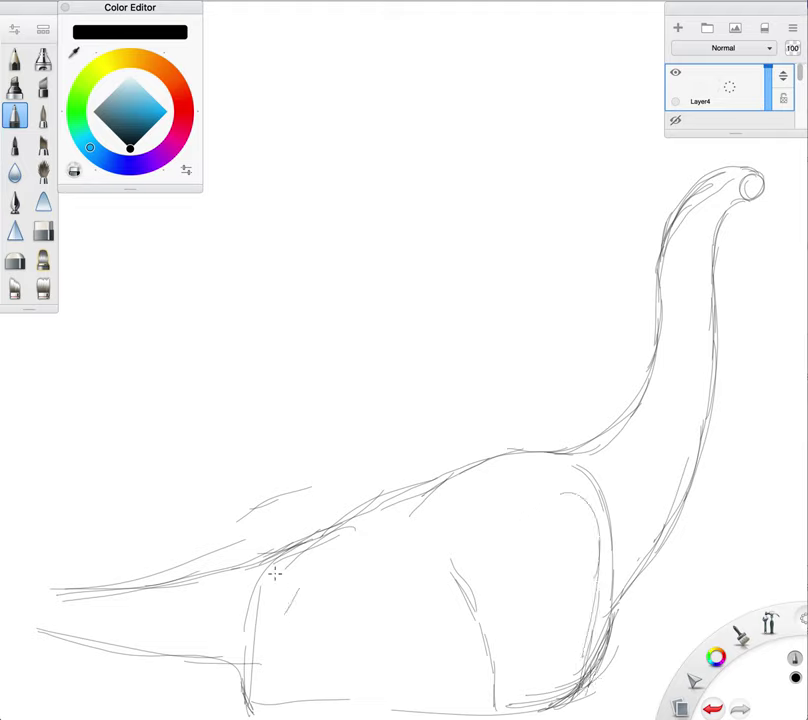
pyautogui.moveTo(272, 556)
pyautogui.mouseDown()
pyautogui.moveTo(232, 639)
pyautogui.moveTo(233, 631)
pyautogui.moveTo(220, 717)
pyautogui.mouseUp()
pyautogui.moveTo(352, 575)
pyautogui.mouseDown()
pyautogui.moveTo(327, 637)
pyautogui.moveTo(323, 621)
pyautogui.moveTo(320, 676)
pyautogui.moveTo(294, 717)
pyautogui.moveTo(319, 702)
pyautogui.moveTo(395, 708)
pyautogui.moveTo(291, 714)
pyautogui.mouseUp()
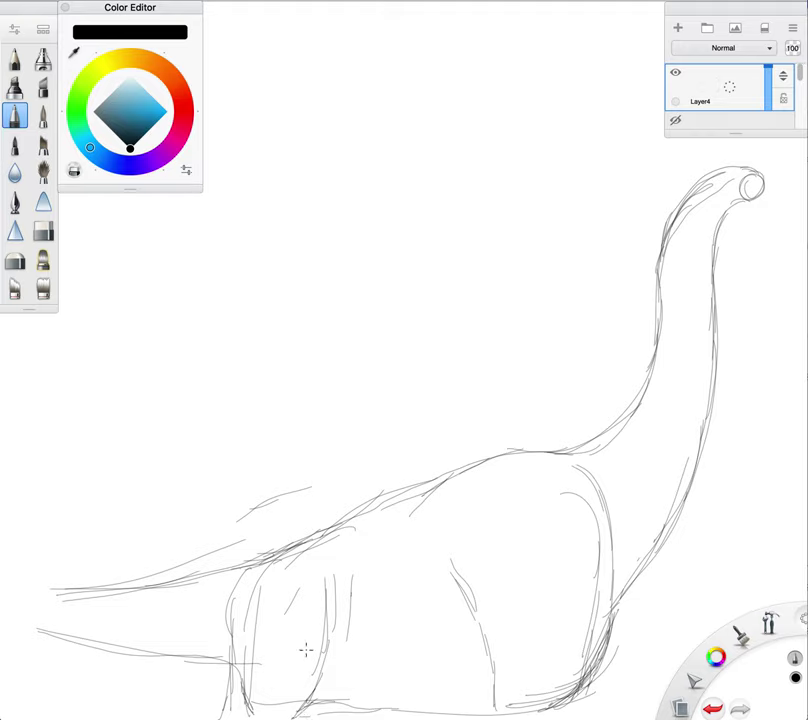
pyautogui.moveTo(306, 631)
pyautogui.mouseDown()
pyautogui.moveTo(329, 596)
pyautogui.moveTo(328, 575)
pyautogui.moveTo(317, 625)
pyautogui.moveTo(327, 604)
pyautogui.moveTo(320, 580)
pyautogui.moveTo(289, 577)
pyautogui.moveTo(321, 565)
pyautogui.mouseUp()
pyautogui.moveTo(332, 613); pyautogui.dragTo(335, 577)
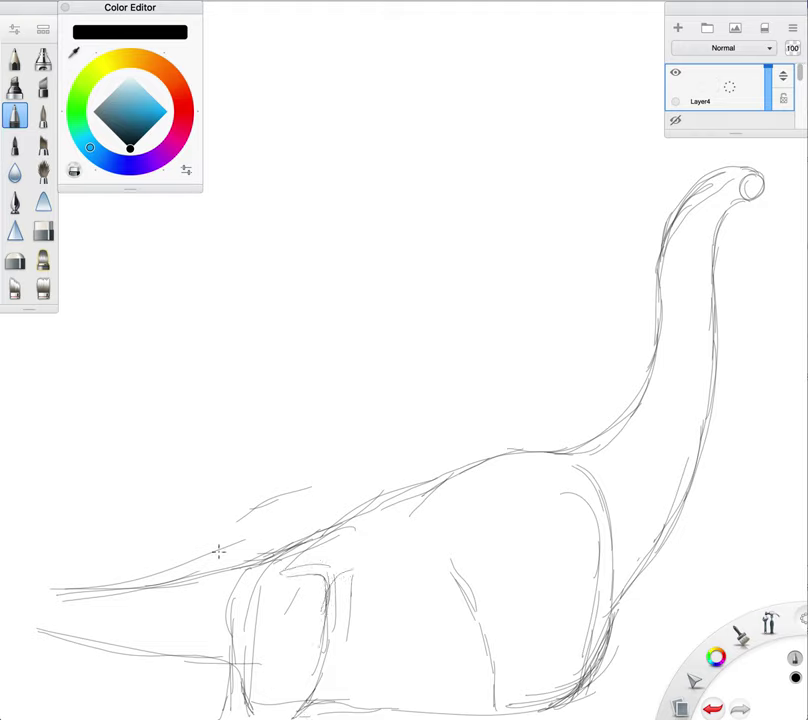
# Extend the upper and lower tail lines to the left edge of the canvas
pyautogui.moveTo(49, 639); pyautogui.dragTo(5, 607)
pyautogui.moveTo(72, 583); pyautogui.dragTo(17, 577)
pyautogui.moveTo(62, 590); pyautogui.dragTo(13, 578)
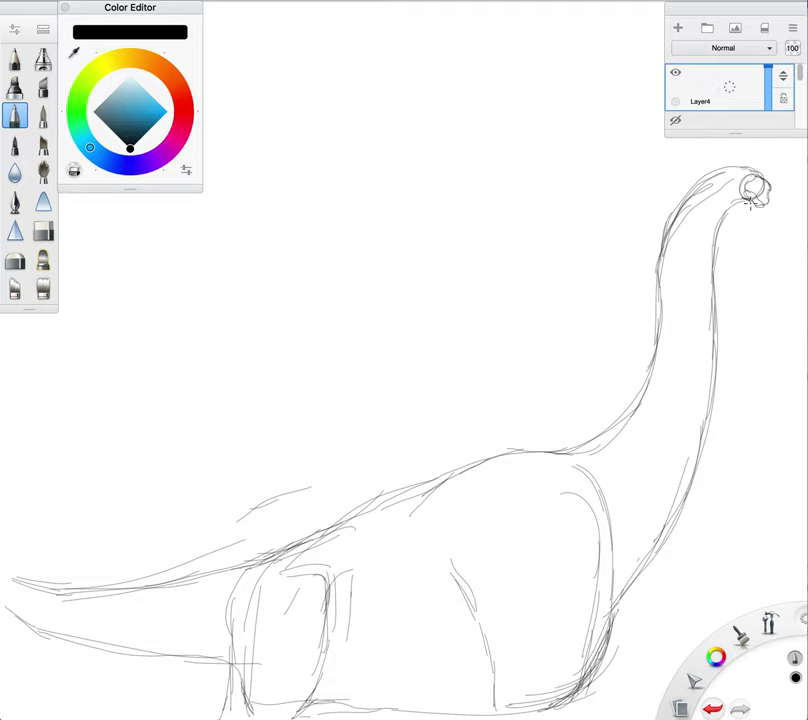
# Add darker strokes to the throat side of the neck and to the contours of the front and hind legs
pyautogui.moveTo(712, 238); pyautogui.dragTo(707, 337)
pyautogui.moveTo(455, 571)
pyautogui.mouseDown()
pyautogui.moveTo(479, 630)
pyautogui.moveTo(453, 577)
pyautogui.moveTo(457, 626)
pyautogui.moveTo(463, 556)
pyautogui.moveTo(470, 572)
pyautogui.moveTo(484, 534)
pyautogui.moveTo(496, 540)
pyautogui.moveTo(463, 586)
pyautogui.moveTo(497, 716)
pyautogui.mouseUp()
pyautogui.moveTo(589, 672)
pyautogui.mouseDown()
pyautogui.moveTo(594, 710)
pyautogui.moveTo(583, 712)
pyautogui.mouseUp()
pyautogui.moveTo(336, 607)
pyautogui.mouseDown()
pyautogui.moveTo(288, 718)
pyautogui.moveTo(325, 656)
pyautogui.mouseUp()
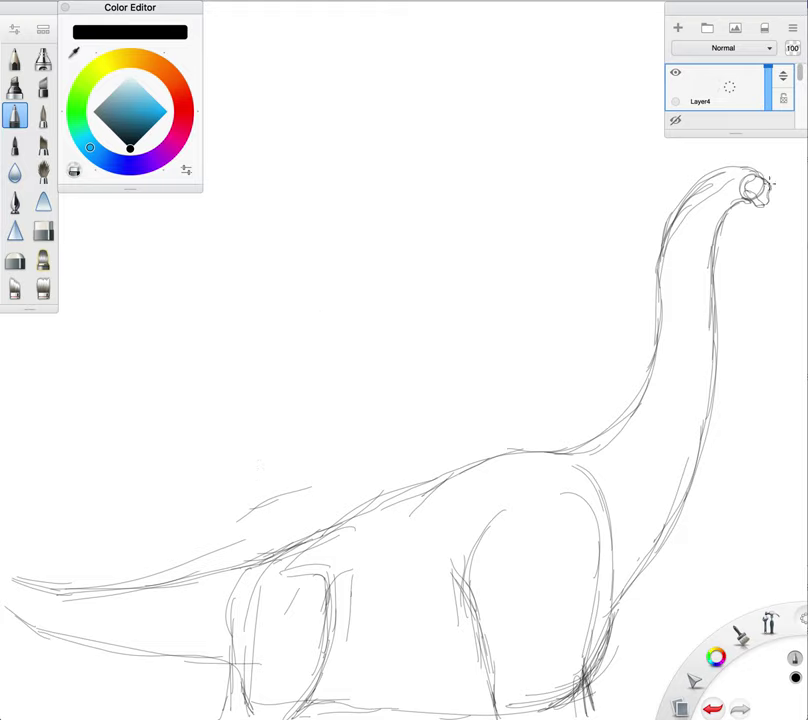
# Draw leaves hanging from the dinosaur's mouth, with a small branch and leafy clumps around the head and upper neck
pyautogui.moveTo(765, 206)
pyautogui.mouseDown()
pyautogui.moveTo(764, 217)
pyautogui.moveTo(749, 215)
pyautogui.moveTo(768, 216)
pyautogui.mouseUp()
pyautogui.moveTo(802, 226)
pyautogui.mouseDown()
pyautogui.moveTo(785, 209)
pyautogui.moveTo(790, 220)
pyautogui.moveTo(776, 224)
pyautogui.moveTo(756, 216)
pyautogui.moveTo(793, 236)
pyautogui.moveTo(770, 236)
pyautogui.mouseUp()
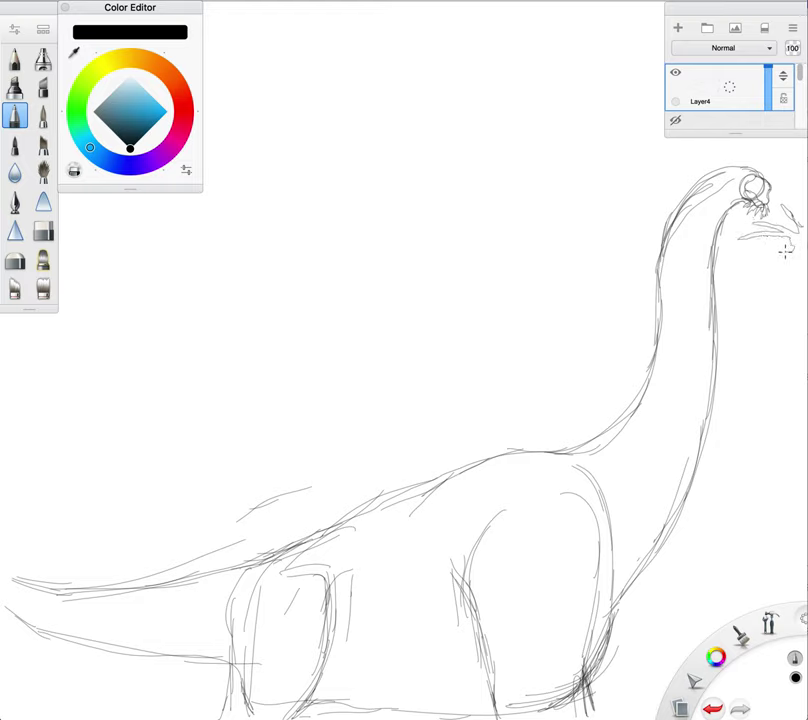
pyautogui.moveTo(757, 250)
pyautogui.mouseDown()
pyautogui.moveTo(741, 237)
pyautogui.moveTo(770, 256)
pyautogui.moveTo(796, 256)
pyautogui.mouseUp()
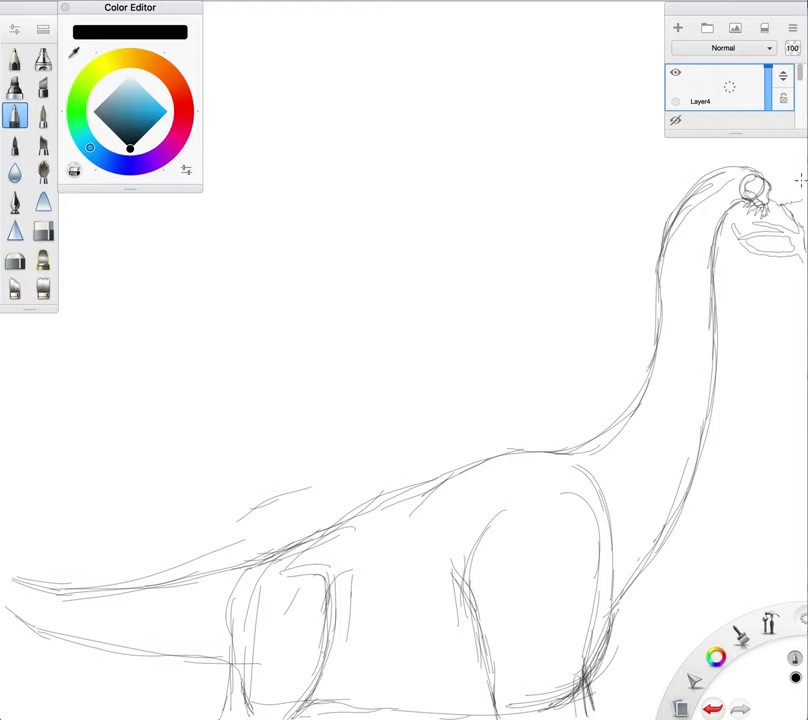
pyautogui.moveTo(766, 222); pyautogui.dragTo(778, 212)
pyautogui.moveTo(667, 193); pyautogui.dragTo(689, 182)
pyautogui.moveTo(658, 246); pyautogui.dragTo(655, 220)
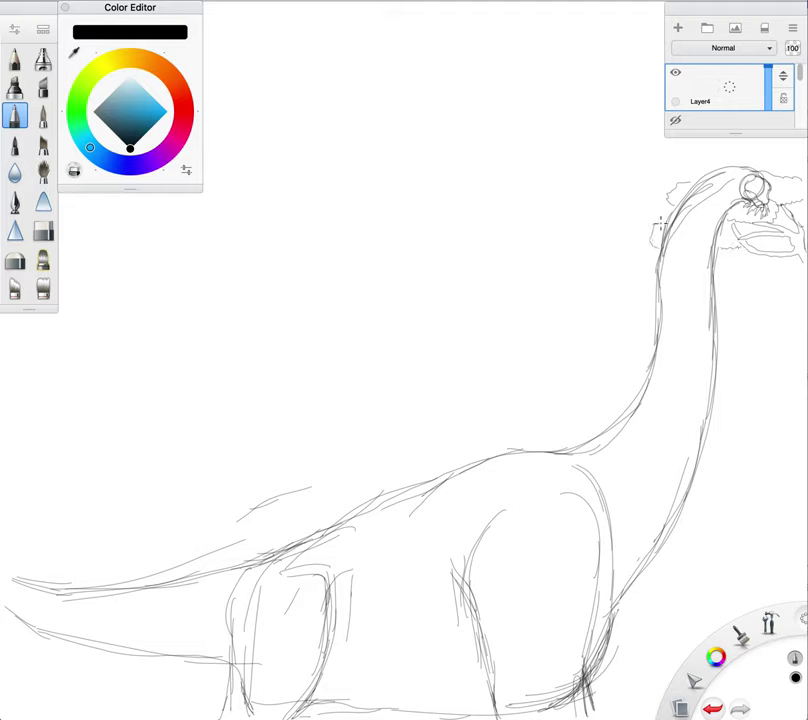
pyautogui.moveTo(739, 239)
pyautogui.mouseDown()
pyautogui.moveTo(725, 255)
pyautogui.moveTo(731, 242)
pyautogui.mouseUp()
# Draw a tall tree trunk in front of the dinosaur with a long forked branch passing across the neck
pyautogui.moveTo(792, 265)
pyautogui.mouseDown()
pyautogui.moveTo(799, 301)
pyautogui.moveTo(799, 291)
pyautogui.moveTo(789, 470)
pyautogui.moveTo(781, 527)
pyautogui.moveTo(740, 600)
pyautogui.mouseUp()
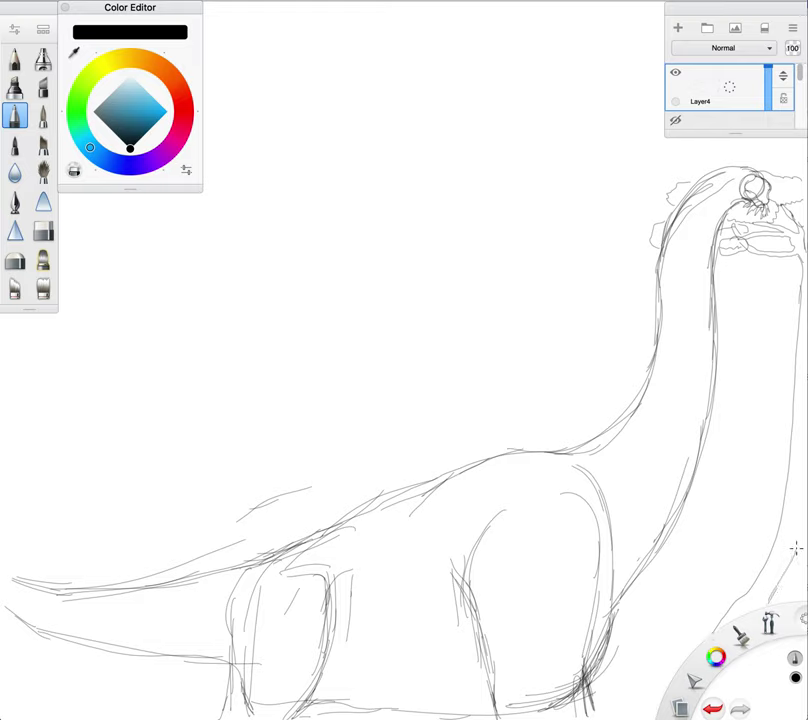
pyautogui.moveTo(770, 577); pyautogui.dragTo(806, 520)
pyautogui.moveTo(791, 350)
pyautogui.mouseDown()
pyautogui.moveTo(768, 317)
pyautogui.moveTo(734, 308)
pyautogui.moveTo(667, 310)
pyautogui.moveTo(579, 279)
pyautogui.mouseUp()
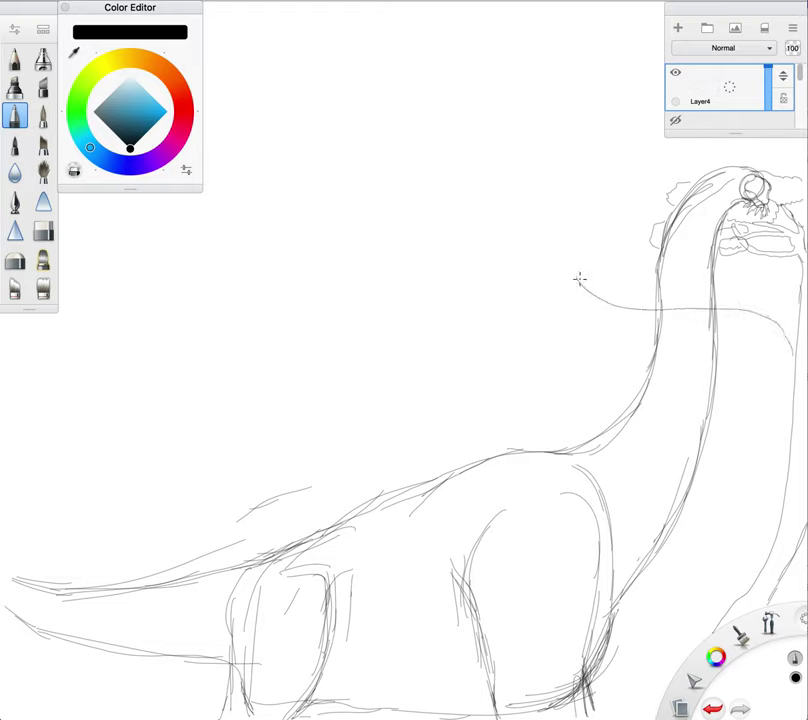
pyautogui.moveTo(795, 348)
pyautogui.mouseDown()
pyautogui.moveTo(788, 325)
pyautogui.moveTo(765, 310)
pyautogui.moveTo(703, 300)
pyautogui.moveTo(641, 309)
pyautogui.moveTo(579, 276)
pyautogui.moveTo(613, 299)
pyautogui.moveTo(598, 265)
pyautogui.mouseUp()
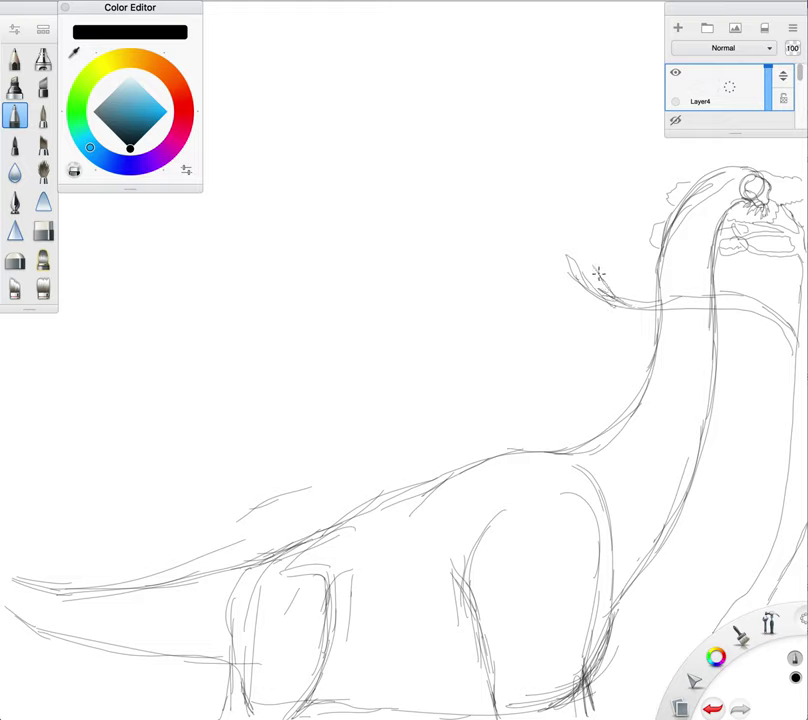
pyautogui.moveTo(583, 256)
pyautogui.mouseDown()
pyautogui.moveTo(549, 222)
pyautogui.moveTo(568, 235)
pyautogui.moveTo(566, 213)
pyautogui.moveTo(571, 231)
pyautogui.moveTo(622, 289)
pyautogui.moveTo(650, 292)
pyautogui.moveTo(645, 270)
pyautogui.moveTo(603, 260)
pyautogui.moveTo(596, 250)
pyautogui.moveTo(640, 264)
pyautogui.moveTo(677, 298)
pyautogui.moveTo(668, 286)
pyautogui.moveTo(726, 292)
pyautogui.mouseUp()
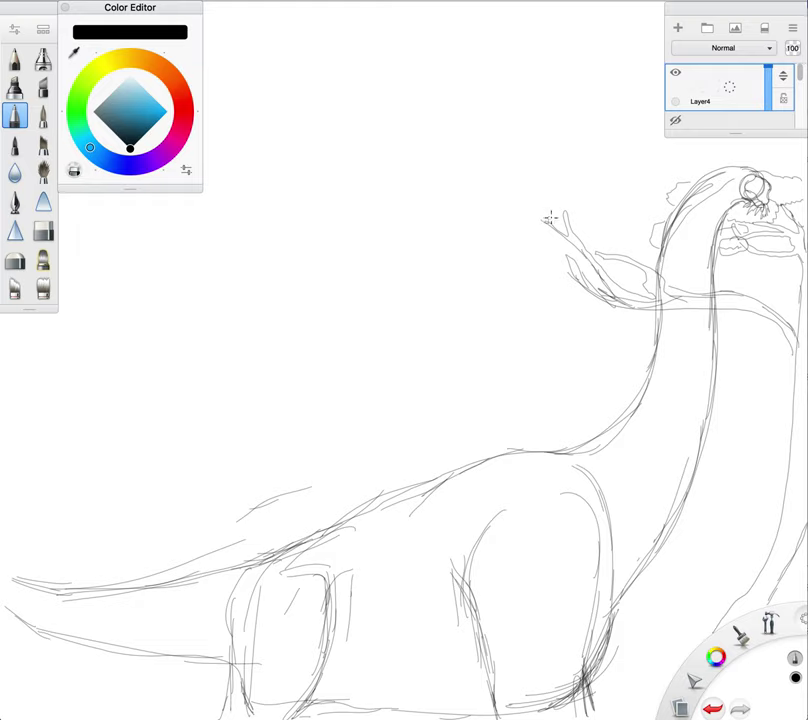
# Draw leafy clumps at the tips of the long branch and thicken the joint where it meets the trunk
pyautogui.moveTo(574, 209)
pyautogui.mouseDown()
pyautogui.moveTo(612, 195)
pyautogui.moveTo(561, 175)
pyautogui.moveTo(493, 200)
pyautogui.moveTo(503, 207)
pyautogui.moveTo(481, 208)
pyautogui.moveTo(480, 217)
pyautogui.moveTo(492, 228)
pyautogui.moveTo(522, 231)
pyautogui.moveTo(601, 206)
pyautogui.mouseUp()
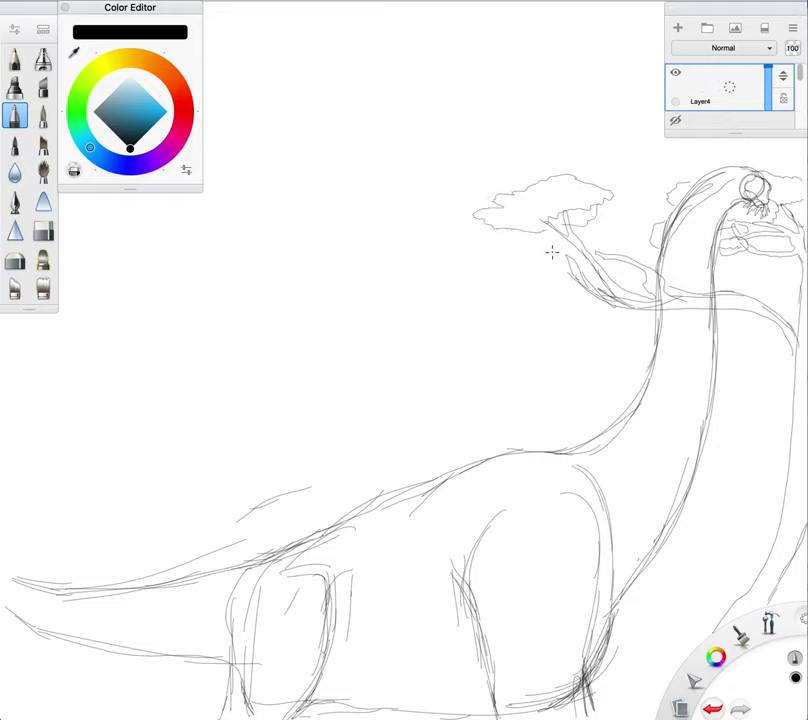
pyautogui.moveTo(567, 262)
pyautogui.mouseDown()
pyautogui.moveTo(511, 254)
pyautogui.moveTo(518, 242)
pyautogui.moveTo(547, 233)
pyautogui.mouseUp()
pyautogui.moveTo(596, 252); pyautogui.dragTo(607, 251)
pyautogui.moveTo(583, 235)
pyautogui.mouseDown()
pyautogui.moveTo(609, 224)
pyautogui.moveTo(607, 256)
pyautogui.moveTo(642, 274)
pyautogui.mouseUp()
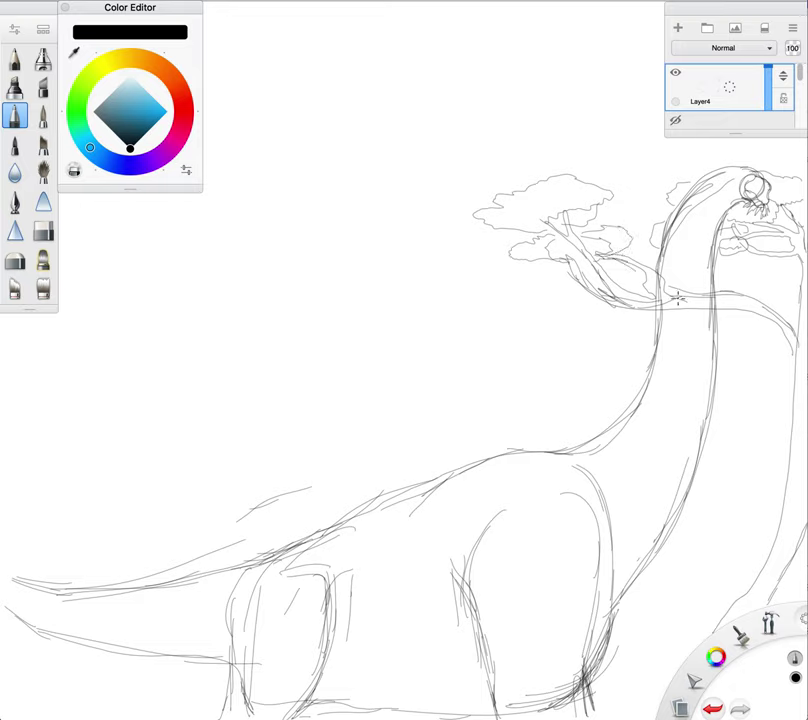
pyautogui.moveTo(762, 320)
pyautogui.mouseDown()
pyautogui.moveTo(785, 346)
pyautogui.moveTo(794, 405)
pyautogui.mouseUp()
# Sketch the curved belly folds and the lower underside between the dinosaur's front and hind legs
pyautogui.moveTo(334, 608)
pyautogui.mouseDown()
pyautogui.moveTo(350, 576)
pyautogui.moveTo(377, 559)
pyautogui.moveTo(349, 573)
pyautogui.moveTo(373, 586)
pyautogui.moveTo(355, 586)
pyautogui.moveTo(393, 635)
pyautogui.moveTo(408, 633)
pyautogui.moveTo(381, 637)
pyautogui.moveTo(440, 625)
pyautogui.moveTo(370, 640)
pyautogui.moveTo(442, 626)
pyautogui.moveTo(458, 634)
pyautogui.mouseUp()
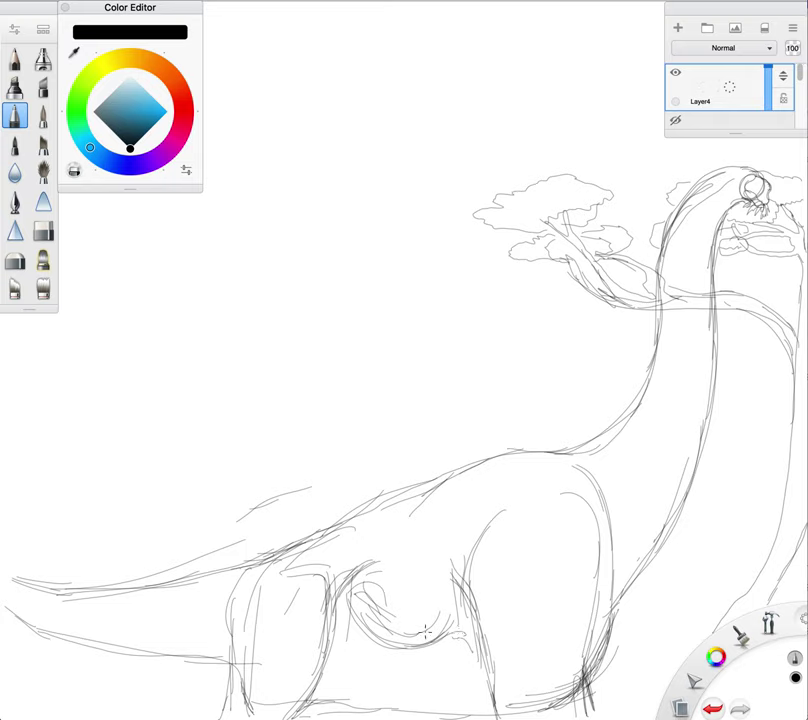
pyautogui.moveTo(480, 661)
pyautogui.mouseDown()
pyautogui.moveTo(462, 689)
pyautogui.moveTo(481, 692)
pyautogui.mouseUp()
pyautogui.moveTo(474, 646); pyautogui.dragTo(464, 693)
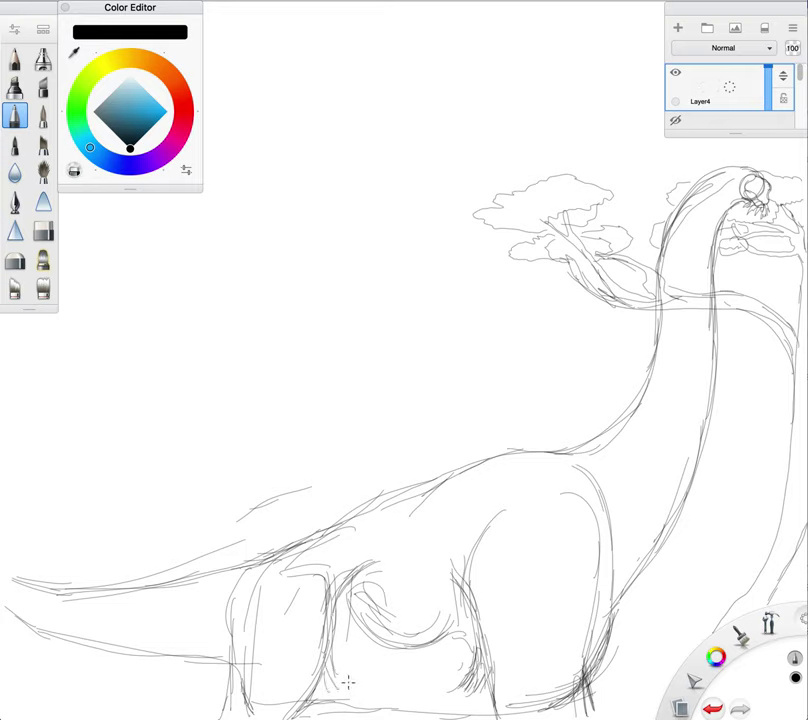
pyautogui.moveTo(336, 636)
pyautogui.mouseDown()
pyautogui.moveTo(364, 664)
pyautogui.moveTo(435, 669)
pyautogui.moveTo(406, 691)
pyautogui.mouseUp()
pyautogui.moveTo(327, 695); pyautogui.dragTo(497, 699)
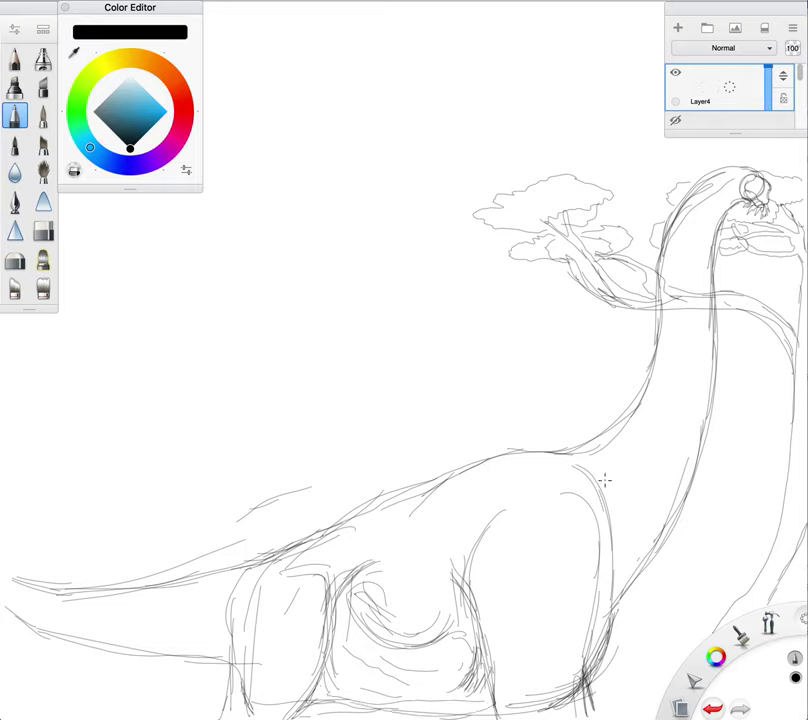
# Darken the front edge of the shoulder and add rows of short wrinkle strokes up the neck
pyautogui.moveTo(569, 480)
pyautogui.mouseDown()
pyautogui.moveTo(609, 528)
pyautogui.moveTo(594, 518)
pyautogui.moveTo(605, 540)
pyautogui.moveTo(591, 617)
pyautogui.mouseUp()
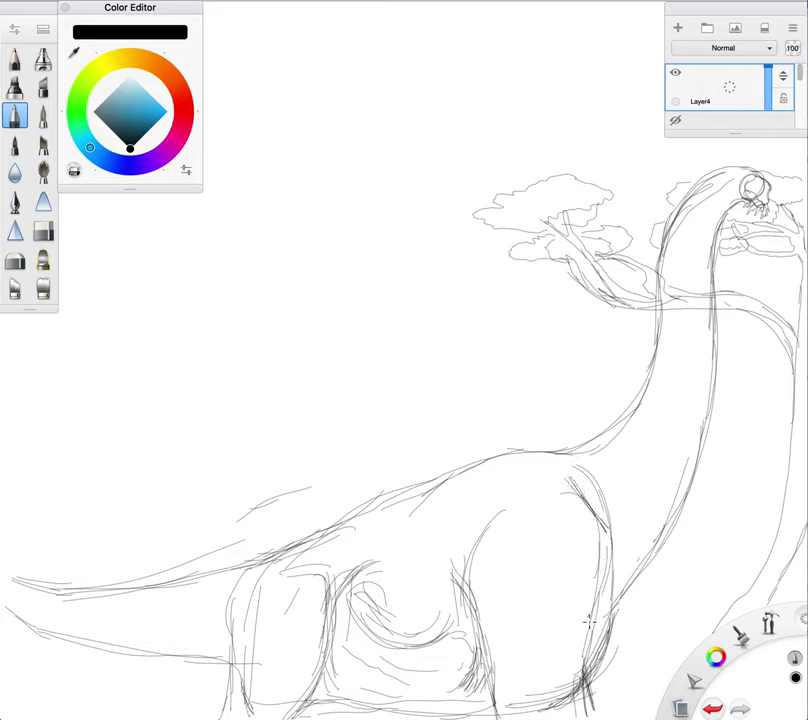
pyautogui.moveTo(594, 495)
pyautogui.mouseDown()
pyautogui.moveTo(613, 479)
pyautogui.moveTo(636, 479)
pyautogui.moveTo(636, 464)
pyautogui.moveTo(637, 471)
pyautogui.moveTo(617, 469)
pyautogui.moveTo(633, 455)
pyautogui.moveTo(654, 453)
pyautogui.moveTo(650, 434)
pyautogui.moveTo(671, 403)
pyautogui.moveTo(666, 357)
pyautogui.mouseUp()
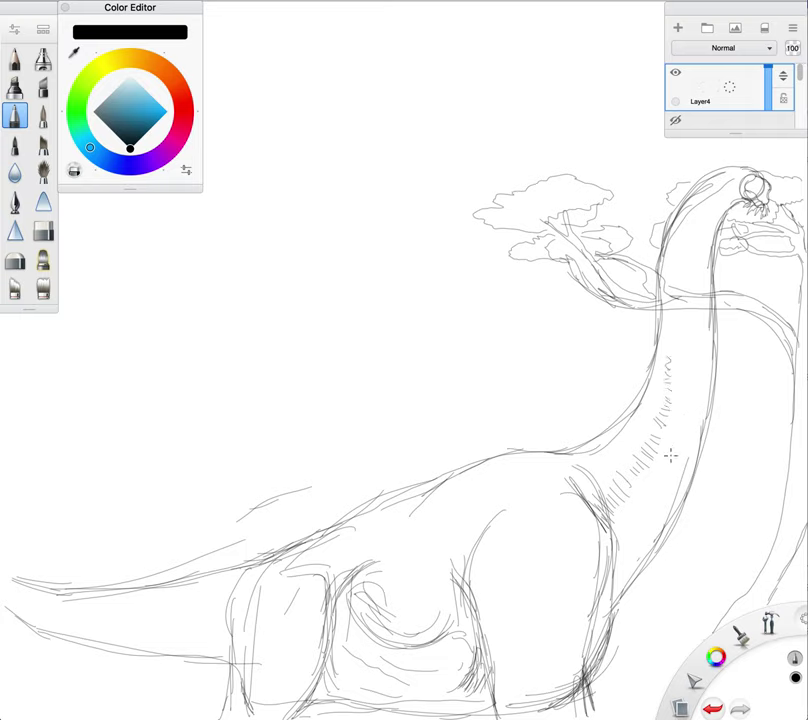
pyautogui.moveTo(643, 544)
pyautogui.mouseDown()
pyautogui.moveTo(631, 536)
pyautogui.moveTo(664, 511)
pyautogui.moveTo(664, 490)
pyautogui.moveTo(680, 473)
pyautogui.moveTo(669, 458)
pyautogui.moveTo(692, 408)
pyautogui.mouseUp()
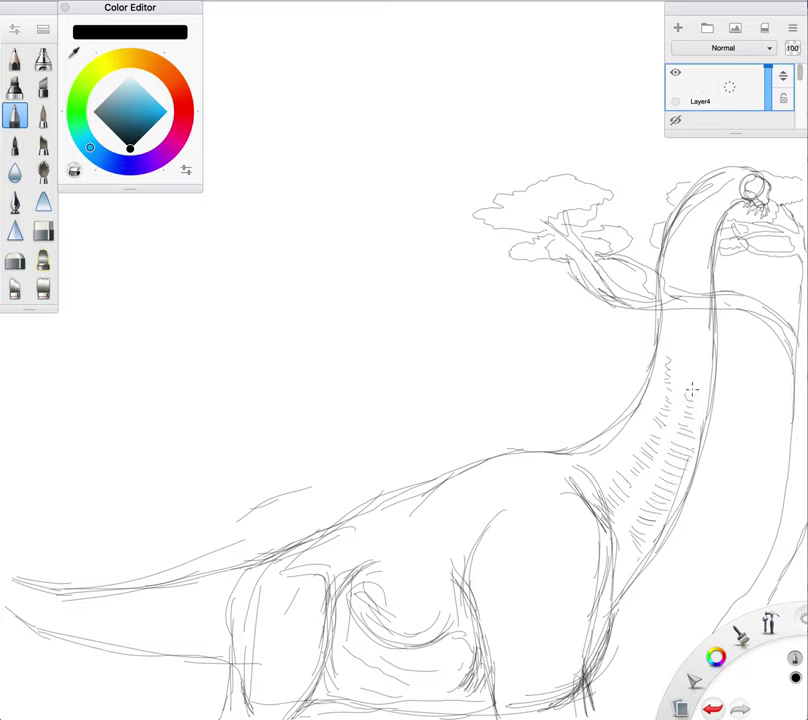
pyautogui.moveTo(730, 357)
pyautogui.mouseDown()
pyautogui.moveTo(693, 361)
pyautogui.moveTo(683, 351)
pyautogui.moveTo(692, 353)
pyautogui.mouseUp()
pyautogui.moveTo(683, 346)
pyautogui.mouseDown()
pyautogui.moveTo(703, 339)
pyautogui.moveTo(697, 306)
pyautogui.mouseUp()
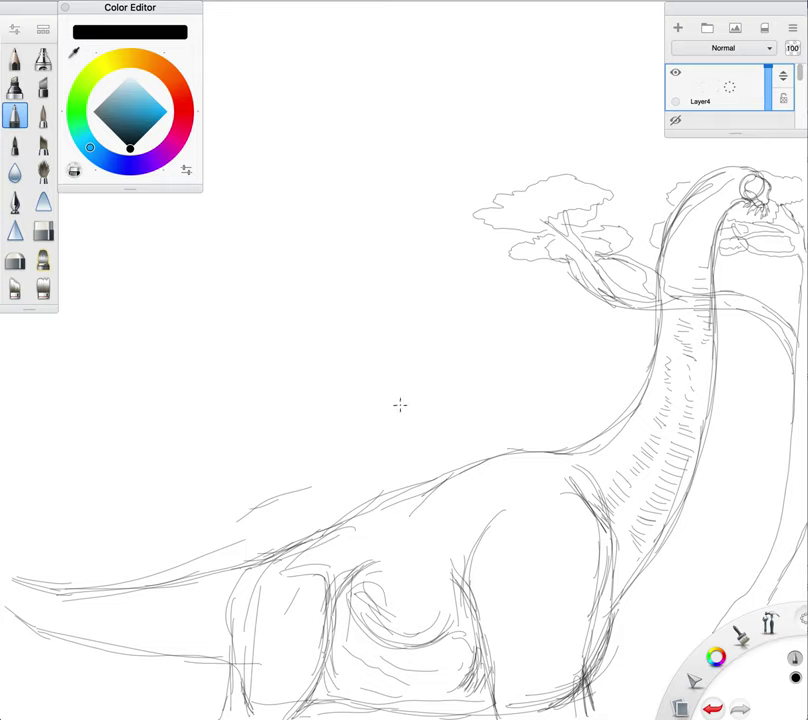
# Add curved muscle contours around the front shoulder, the hip and the back of the hind leg
pyautogui.moveTo(471, 491)
pyautogui.mouseDown()
pyautogui.moveTo(484, 530)
pyautogui.moveTo(502, 505)
pyautogui.moveTo(474, 506)
pyautogui.moveTo(475, 553)
pyautogui.moveTo(485, 486)
pyautogui.moveTo(465, 527)
pyautogui.moveTo(456, 518)
pyautogui.moveTo(472, 487)
pyautogui.moveTo(502, 473)
pyautogui.moveTo(458, 537)
pyautogui.moveTo(525, 463)
pyautogui.mouseUp()
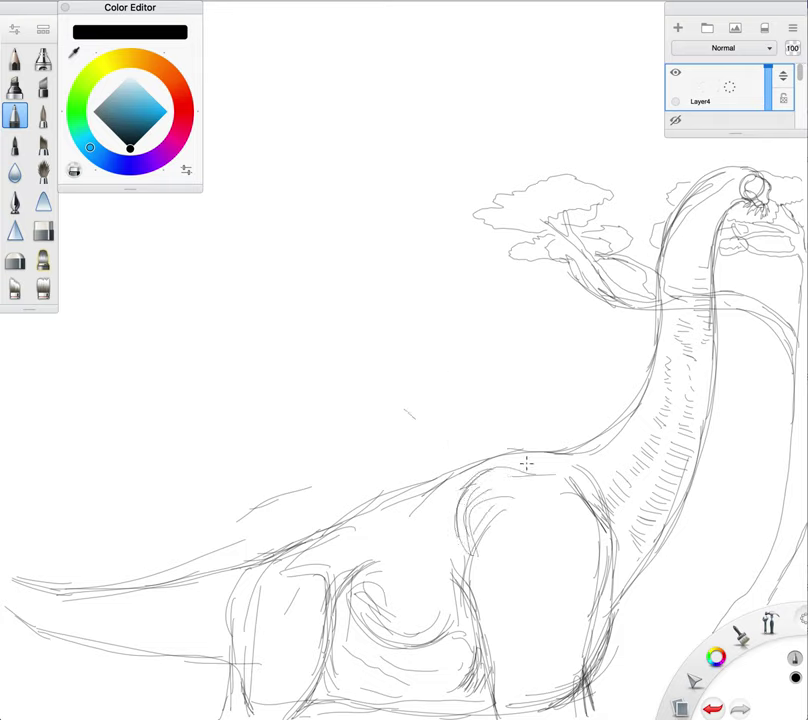
pyautogui.moveTo(333, 574); pyautogui.dragTo(302, 550)
pyautogui.moveTo(306, 547); pyautogui.dragTo(236, 567)
pyautogui.moveTo(218, 612); pyautogui.dragTo(228, 645)
pyautogui.moveTo(225, 588); pyautogui.dragTo(222, 637)
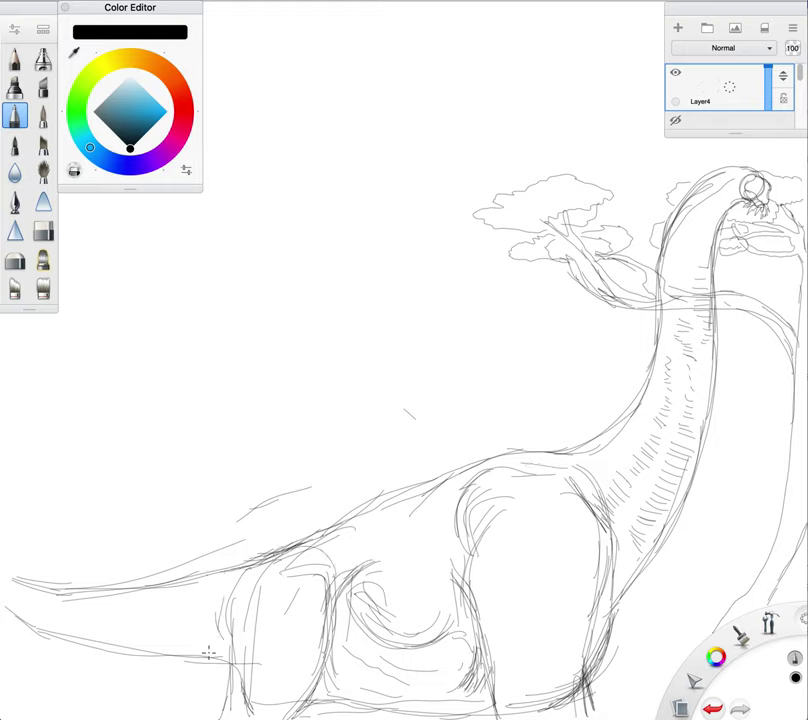
# Hatch the upper and lower sides of the tail and reinforce its outline toward the tip
pyautogui.moveTo(213, 608)
pyautogui.mouseDown()
pyautogui.moveTo(158, 604)
pyautogui.moveTo(184, 638)
pyautogui.moveTo(172, 635)
pyautogui.moveTo(175, 641)
pyautogui.moveTo(129, 626)
pyautogui.moveTo(139, 642)
pyautogui.moveTo(94, 611)
pyautogui.moveTo(178, 618)
pyautogui.moveTo(120, 621)
pyautogui.moveTo(68, 610)
pyautogui.moveTo(145, 601)
pyautogui.moveTo(78, 610)
pyautogui.moveTo(102, 642)
pyautogui.moveTo(129, 648)
pyautogui.moveTo(128, 624)
pyautogui.moveTo(103, 592)
pyautogui.moveTo(62, 600)
pyautogui.moveTo(41, 593)
pyautogui.moveTo(76, 625)
pyautogui.moveTo(30, 616)
pyautogui.mouseUp()
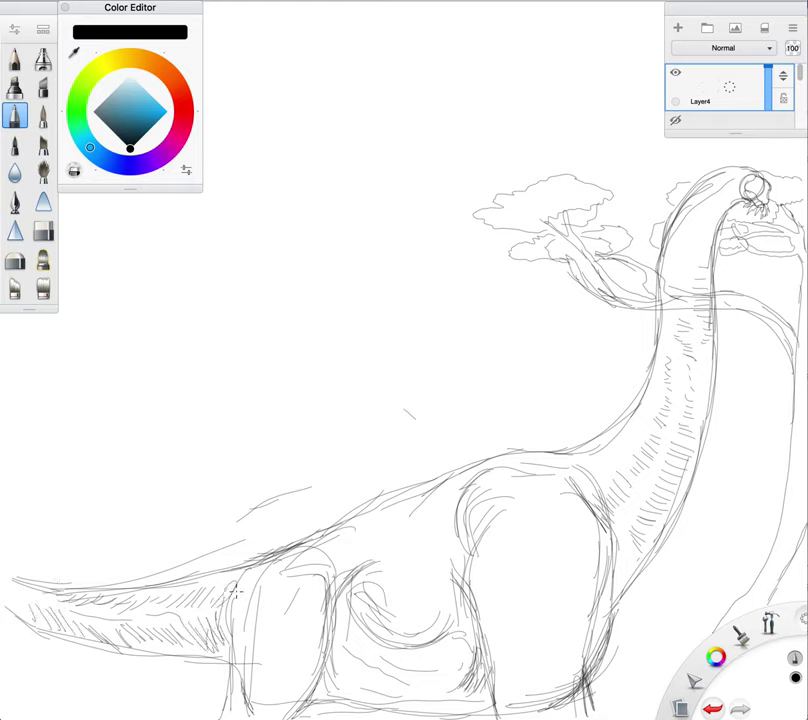
pyautogui.moveTo(101, 590)
pyautogui.mouseDown()
pyautogui.moveTo(42, 572)
pyautogui.moveTo(38, 619)
pyautogui.moveTo(26, 615)
pyautogui.moveTo(32, 587)
pyautogui.moveTo(21, 572)
pyautogui.mouseUp()
pyautogui.moveTo(101, 541); pyautogui.dragTo(118, 563)
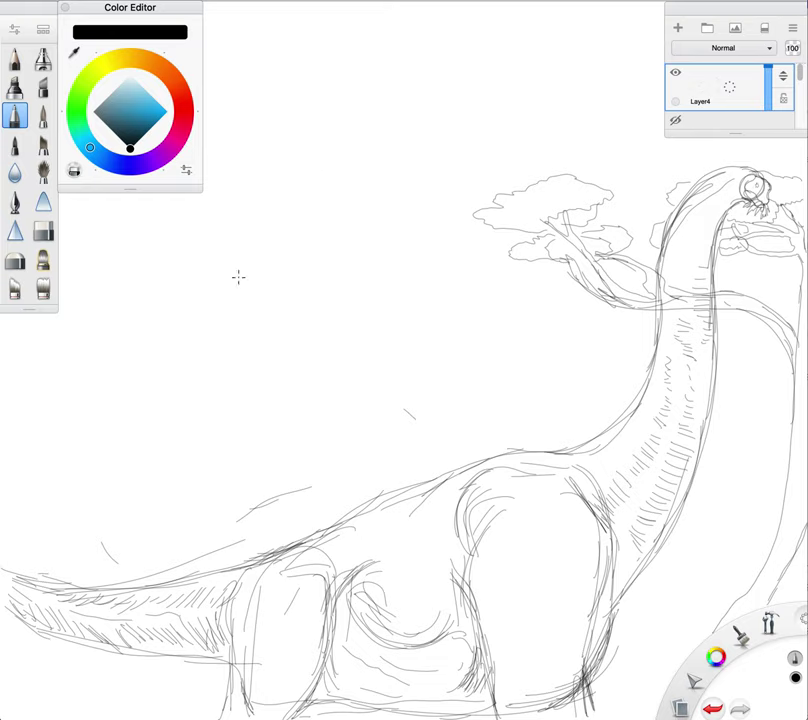
# Draw a second tree in the upper-left background with a slanting trunk, forked branches and flat leafy clumps
pyautogui.moveTo(8, 396)
pyautogui.mouseDown()
pyautogui.moveTo(47, 346)
pyautogui.moveTo(101, 299)
pyautogui.moveTo(181, 255)
pyautogui.moveTo(240, 199)
pyautogui.moveTo(298, 180)
pyautogui.moveTo(299, 168)
pyautogui.moveTo(271, 160)
pyautogui.moveTo(237, 165)
pyautogui.moveTo(205, 185)
pyautogui.moveTo(213, 200)
pyautogui.moveTo(239, 196)
pyautogui.moveTo(231, 192)
pyautogui.moveTo(239, 186)
pyautogui.moveTo(212, 218)
pyautogui.moveTo(194, 217)
pyautogui.moveTo(292, 203)
pyautogui.moveTo(168, 223)
pyautogui.moveTo(138, 246)
pyautogui.mouseUp()
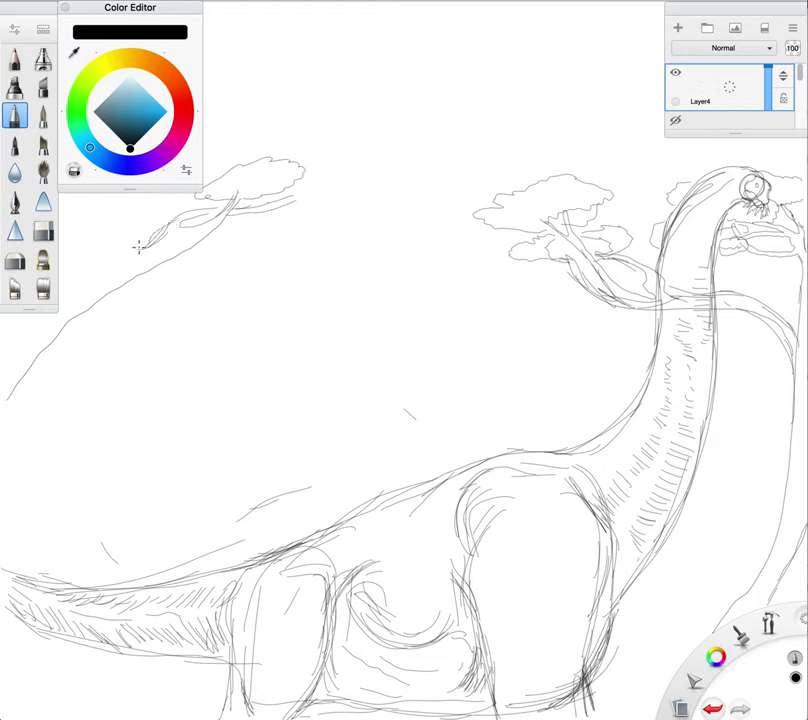
pyautogui.moveTo(296, 203)
pyautogui.mouseDown()
pyautogui.moveTo(348, 201)
pyautogui.moveTo(352, 169)
pyautogui.moveTo(330, 160)
pyautogui.moveTo(258, 160)
pyautogui.mouseUp()
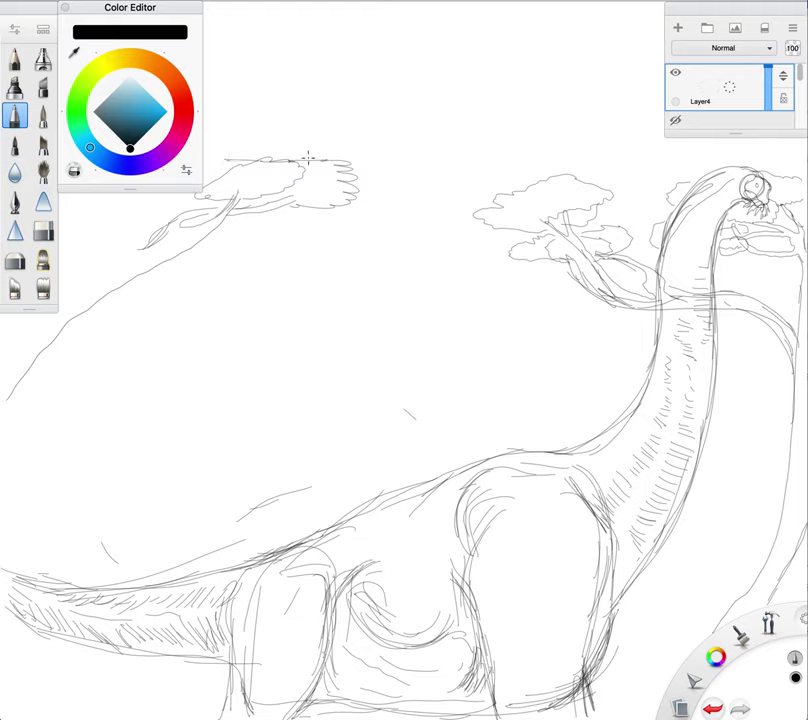
pyautogui.moveTo(310, 155)
pyautogui.mouseDown()
pyautogui.moveTo(211, 149)
pyautogui.moveTo(213, 158)
pyautogui.moveTo(169, 199)
pyautogui.moveTo(164, 171)
pyautogui.moveTo(180, 196)
pyautogui.moveTo(168, 207)
pyautogui.moveTo(233, 226)
pyautogui.moveTo(284, 212)
pyautogui.moveTo(250, 203)
pyautogui.mouseUp()
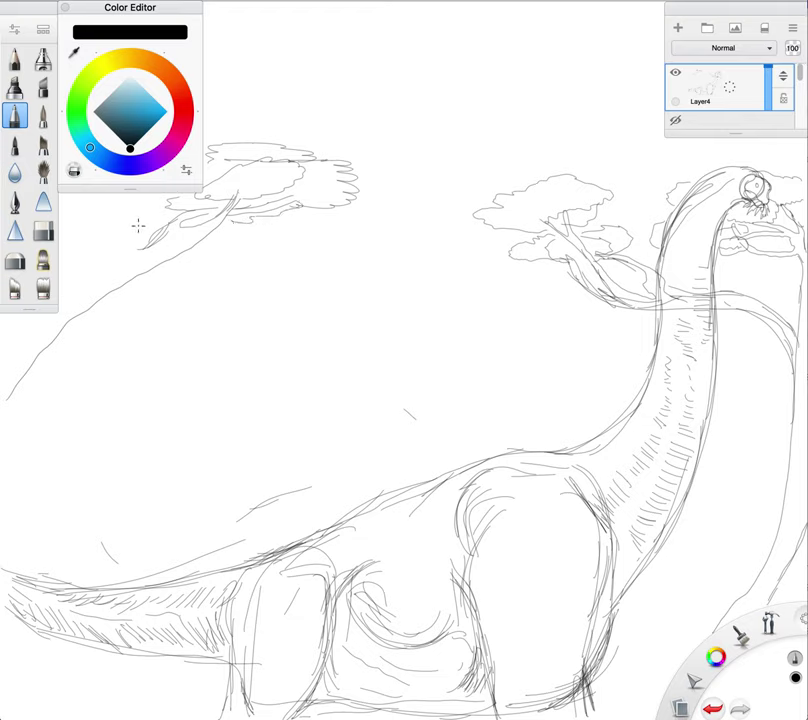
pyautogui.moveTo(139, 228)
pyautogui.mouseDown()
pyautogui.moveTo(75, 212)
pyautogui.moveTo(72, 221)
pyautogui.moveTo(97, 233)
pyautogui.moveTo(146, 231)
pyautogui.moveTo(130, 242)
pyautogui.moveTo(131, 235)
pyautogui.moveTo(153, 245)
pyautogui.moveTo(108, 241)
pyautogui.moveTo(113, 234)
pyautogui.moveTo(121, 253)
pyautogui.moveTo(91, 236)
pyautogui.moveTo(111, 256)
pyautogui.moveTo(87, 270)
pyautogui.moveTo(48, 328)
pyautogui.moveTo(14, 338)
pyautogui.mouseUp()
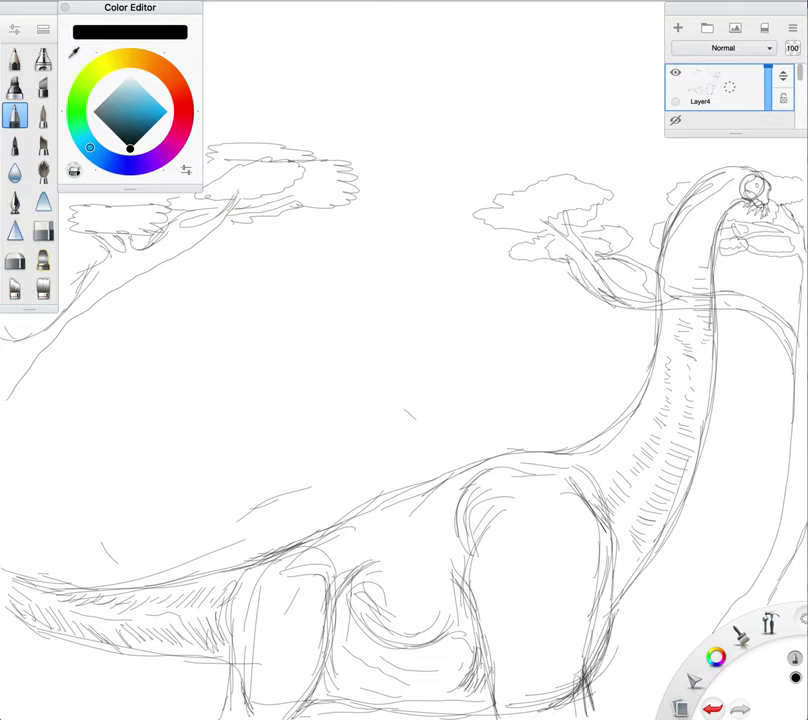
# Add a new layer above the sketch and redraw the dinosaur's outline on it, with extra hatching on the shoulder and belly
pyautogui.click(806, 312)
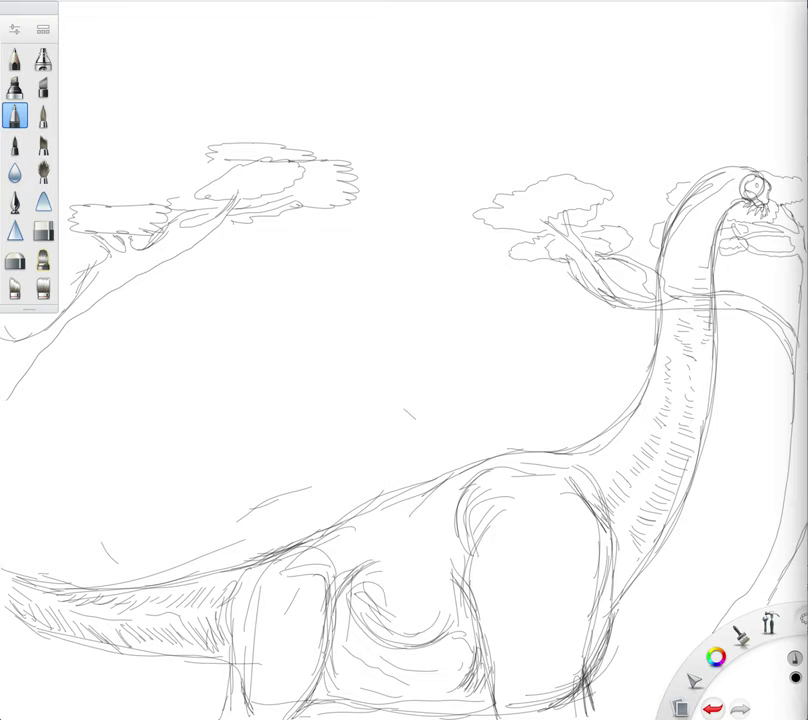
pyautogui.click(437, 289)
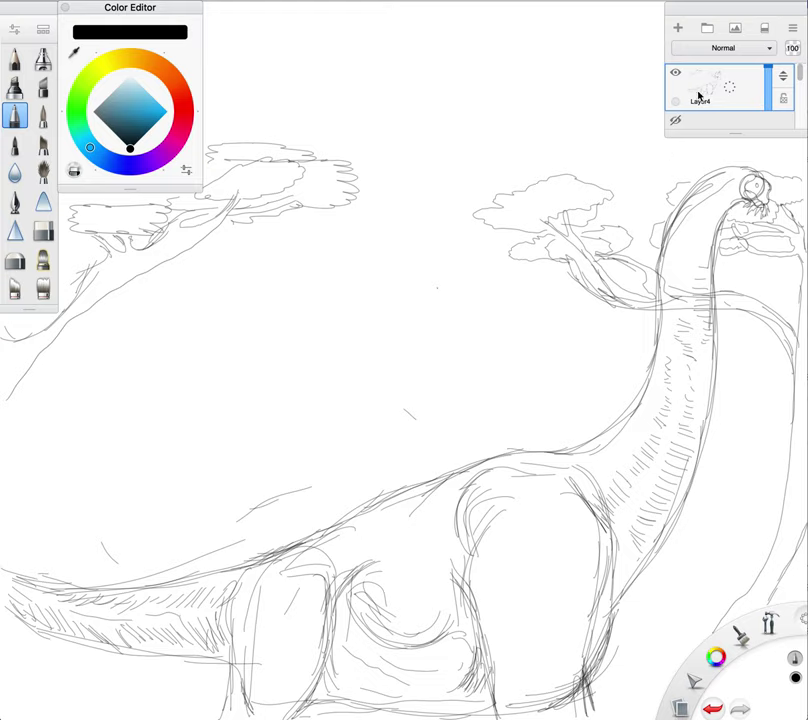
pyautogui.moveTo(706, 91); pyautogui.dragTo(702, 56)
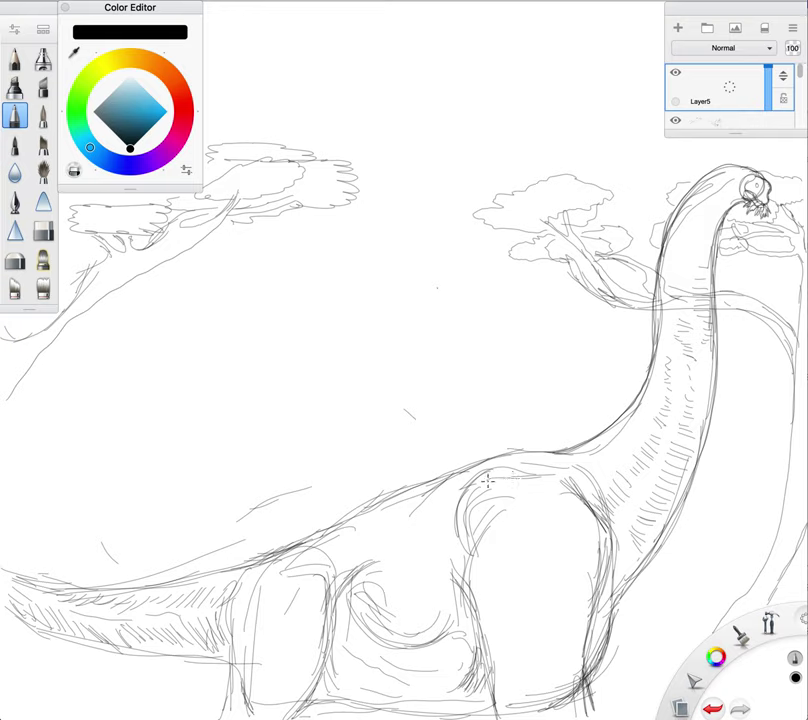
pyautogui.moveTo(482, 495)
pyautogui.mouseDown()
pyautogui.moveTo(463, 533)
pyautogui.moveTo(475, 596)
pyautogui.mouseUp()
pyautogui.moveTo(450, 544); pyautogui.dragTo(468, 590)
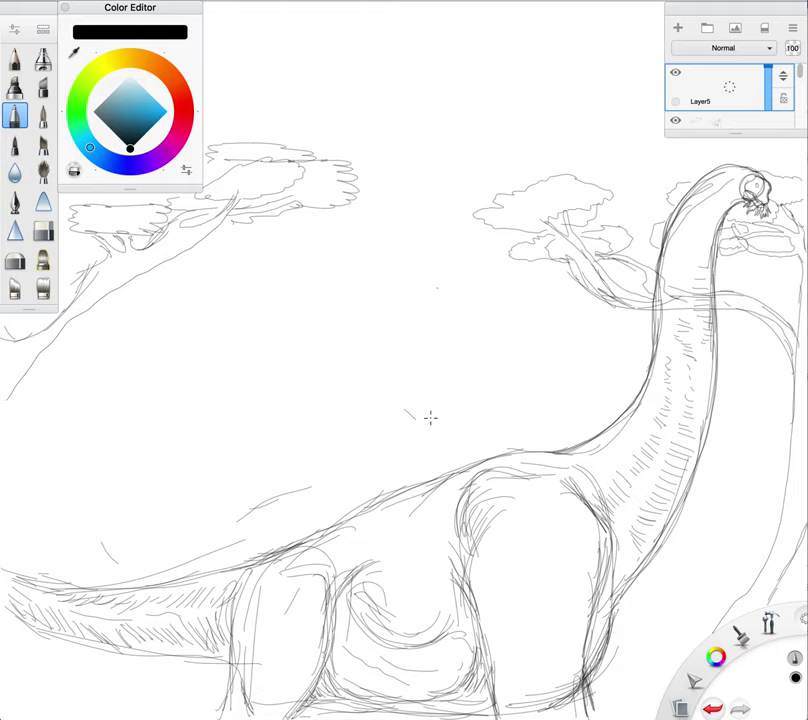
# Erase the branch lines that cross the dinosaur's neck from the original sketch layer
pyautogui.click(714, 124)
pyautogui.click(43, 231)
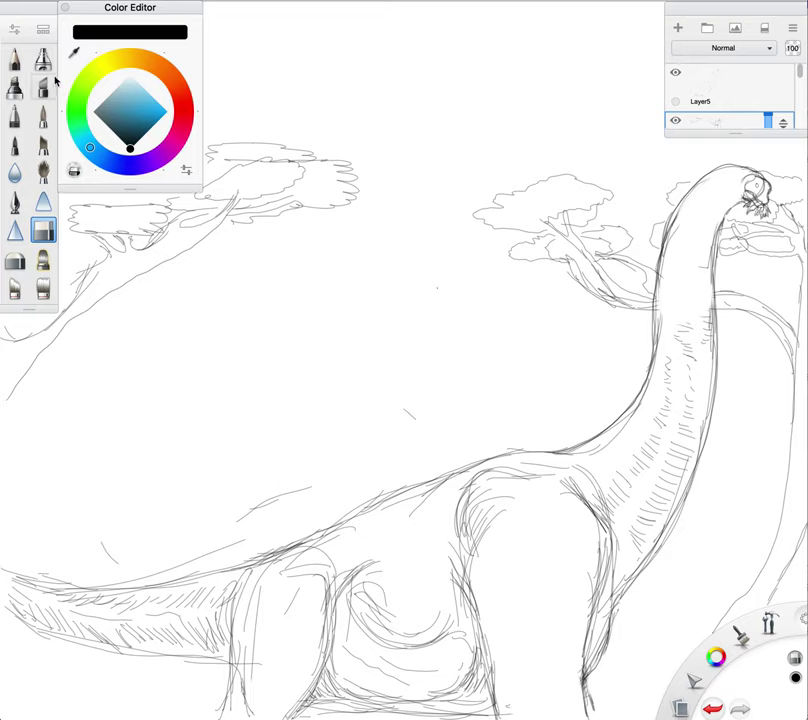
# Set the Hard Eraser size to 24.6 and erase the leftover construction lines around the dinosaur's head
pyautogui.click(15, 28)
pyautogui.moveTo(415, 238); pyautogui.dragTo(404, 236)
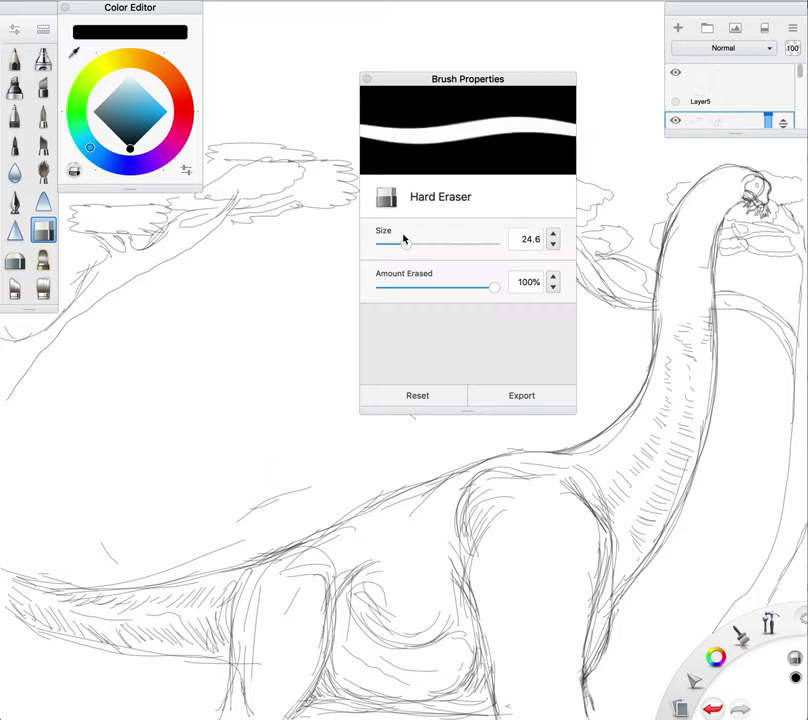
pyautogui.click(366, 79)
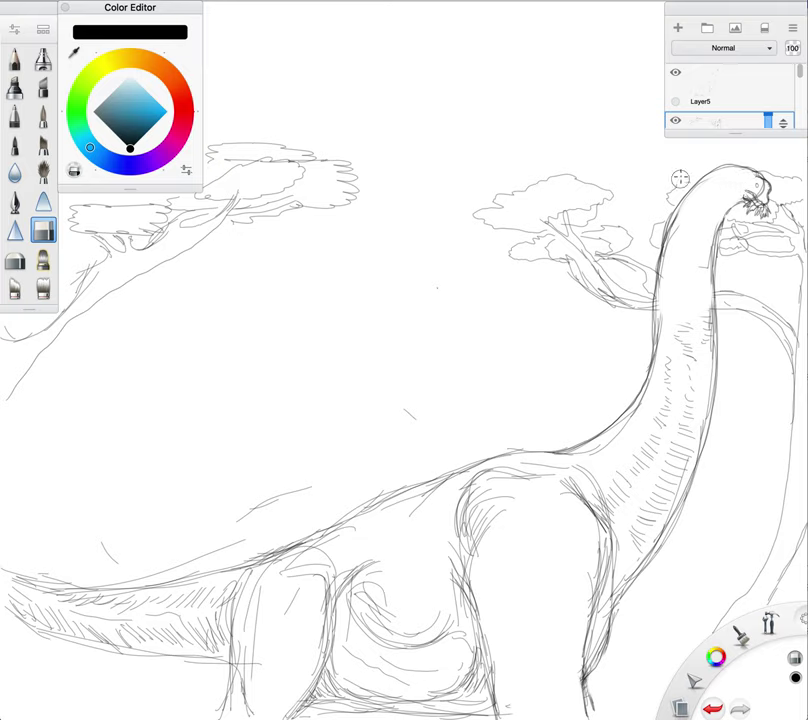
pyautogui.click(688, 95)
pyautogui.click(692, 121)
# Hatch the upper neck with short curved pencil strokes, from mid-neck up to the back of the head
pyautogui.click(15, 116)
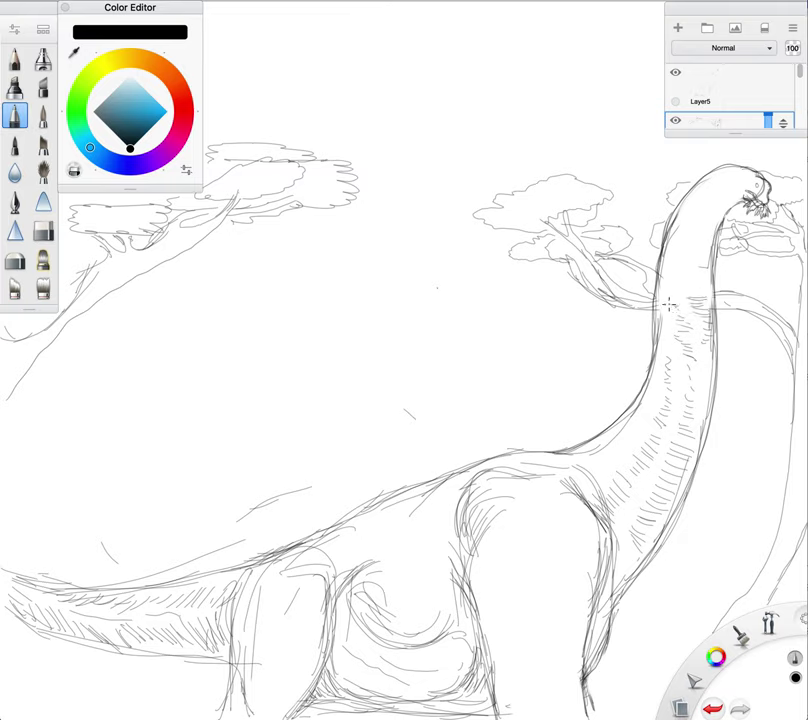
pyautogui.moveTo(687, 289); pyautogui.dragTo(704, 291)
pyautogui.moveTo(684, 281)
pyautogui.mouseDown()
pyautogui.moveTo(701, 284)
pyautogui.moveTo(700, 277)
pyautogui.mouseUp()
pyautogui.moveTo(685, 269)
pyautogui.mouseDown()
pyautogui.moveTo(699, 269)
pyautogui.moveTo(706, 257)
pyautogui.mouseUp()
pyautogui.moveTo(690, 249); pyautogui.dragTo(706, 249)
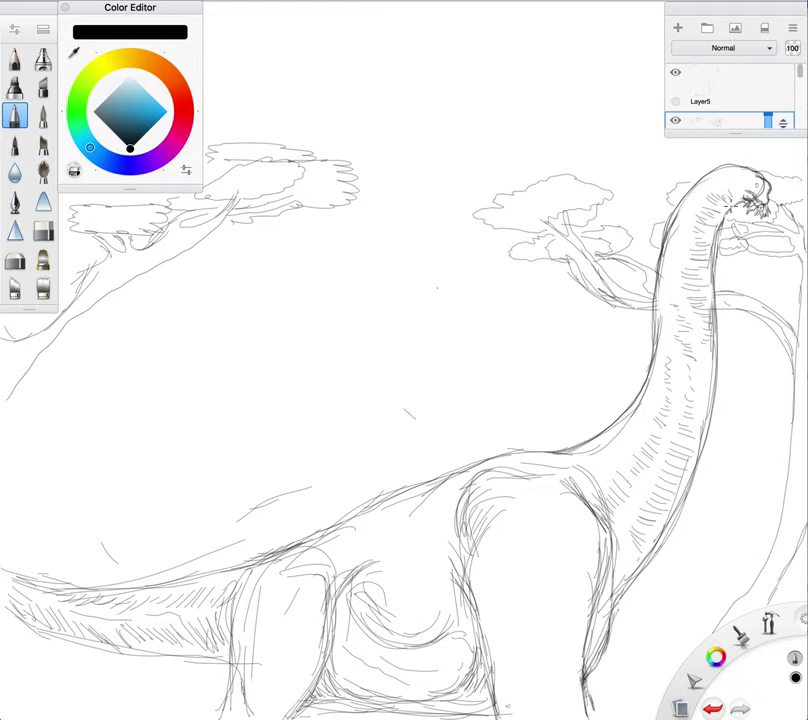
pyautogui.moveTo(732, 184); pyautogui.dragTo(737, 200)
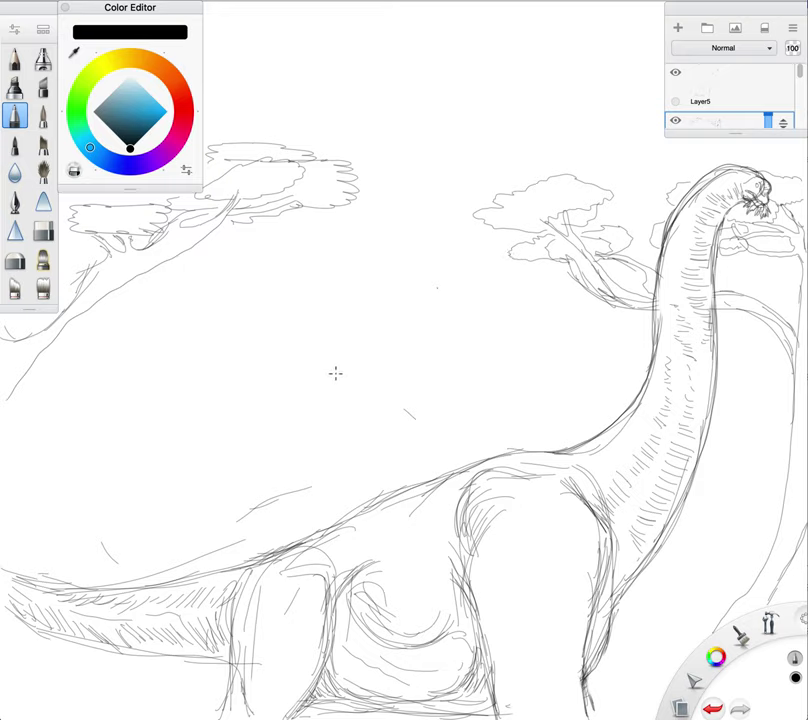
# Reduce the Hard Eraser size to 5.9, clean up small lines on the head, and redraw the details around the mouth in pencil
pyautogui.click(47, 232)
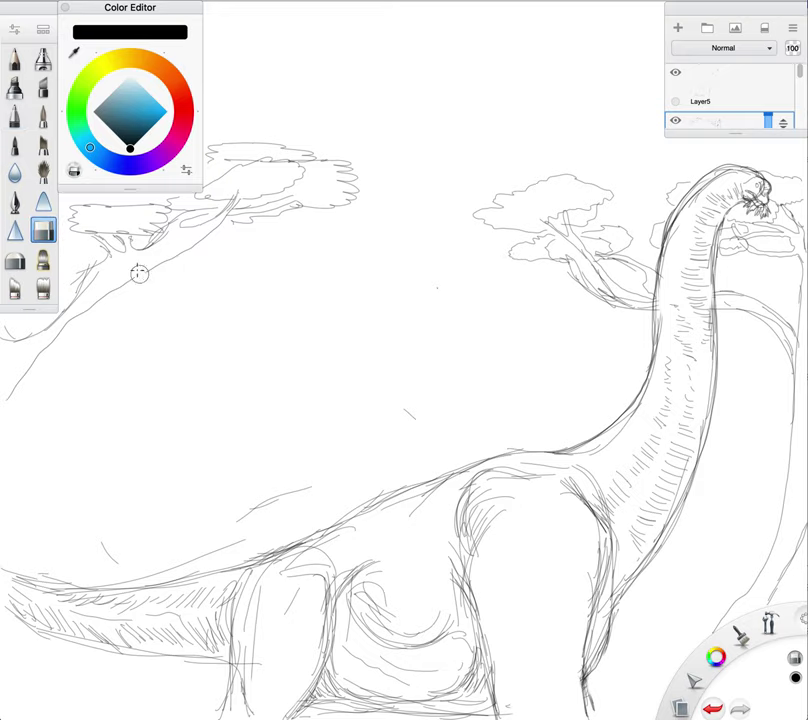
pyautogui.click(14, 29)
pyautogui.moveTo(406, 243); pyautogui.dragTo(381, 243)
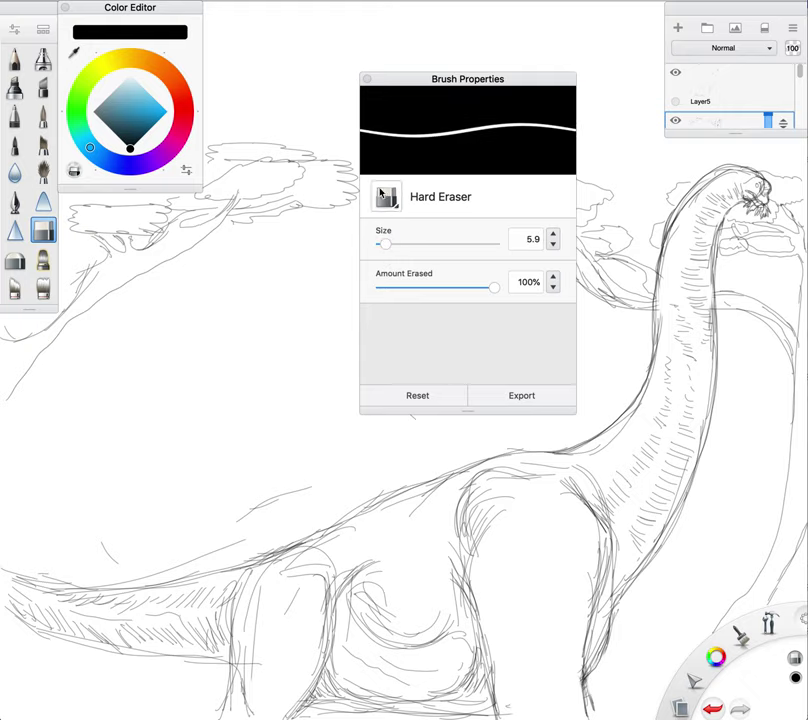
pyautogui.click(367, 78)
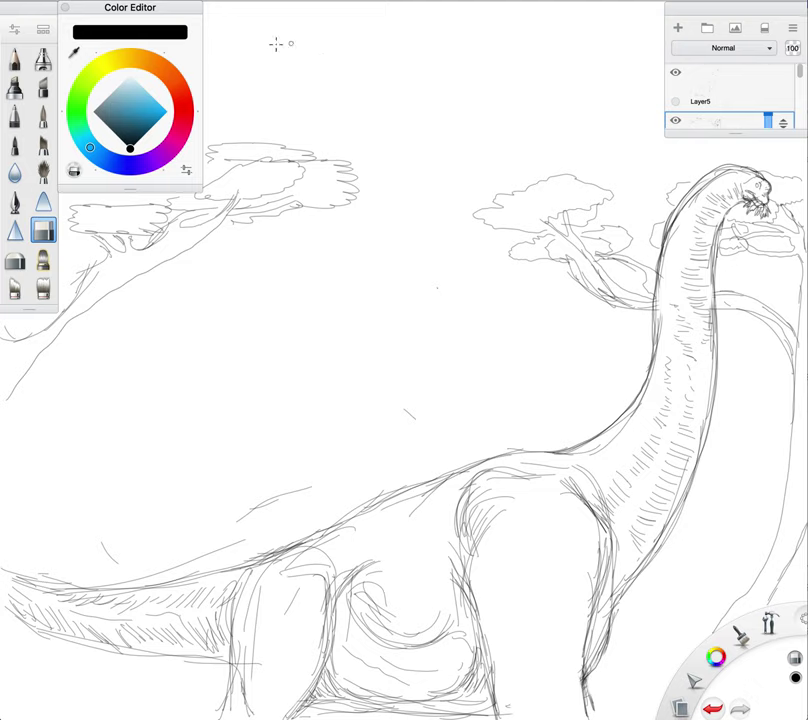
pyautogui.click(14, 117)
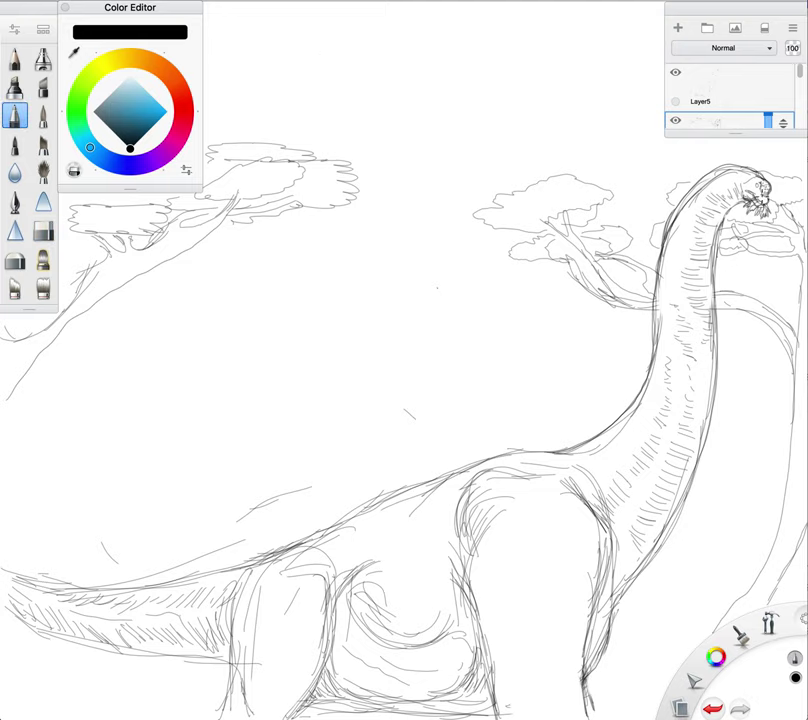
pyautogui.moveTo(759, 204); pyautogui.dragTo(768, 204)
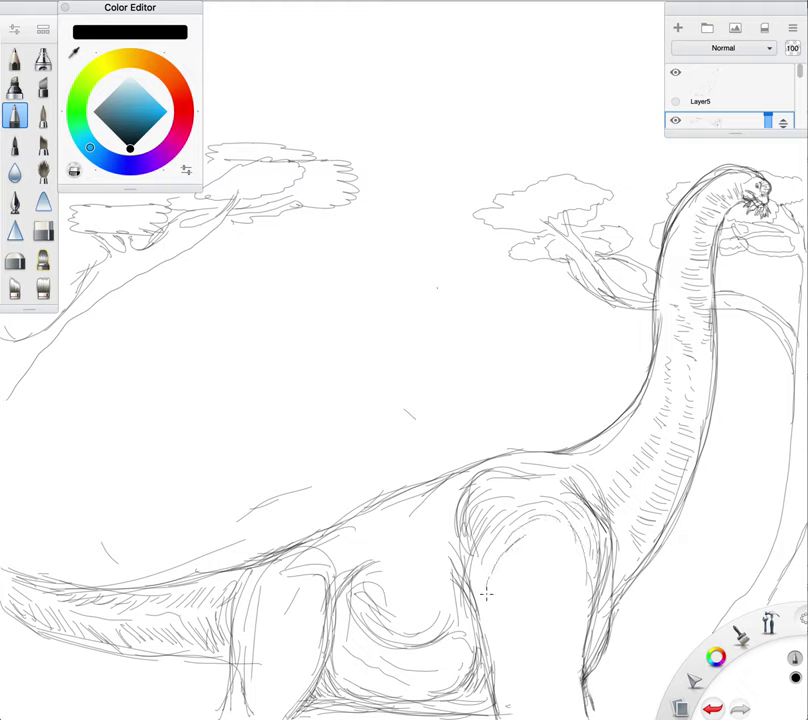
# Shade the front leg, hind thigh and flank with curved and diagonal pencil hatching
pyautogui.moveTo(574, 553)
pyautogui.mouseDown()
pyautogui.moveTo(565, 623)
pyautogui.moveTo(529, 651)
pyautogui.mouseUp()
pyautogui.moveTo(519, 628); pyautogui.dragTo(520, 654)
pyautogui.moveTo(541, 642)
pyautogui.mouseDown()
pyautogui.moveTo(525, 670)
pyautogui.moveTo(569, 643)
pyautogui.moveTo(514, 642)
pyautogui.moveTo(522, 685)
pyautogui.moveTo(578, 644)
pyautogui.moveTo(497, 666)
pyautogui.mouseUp()
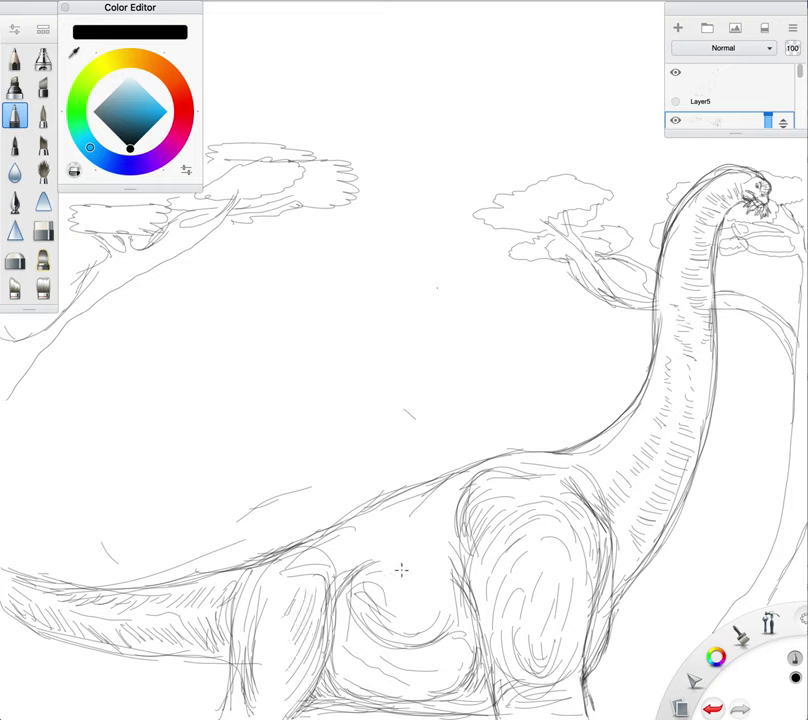
pyautogui.moveTo(425, 553)
pyautogui.mouseDown()
pyautogui.moveTo(399, 587)
pyautogui.moveTo(417, 561)
pyautogui.moveTo(405, 585)
pyautogui.moveTo(434, 552)
pyautogui.moveTo(409, 588)
pyautogui.moveTo(442, 557)
pyautogui.moveTo(415, 600)
pyautogui.moveTo(392, 584)
pyautogui.moveTo(406, 556)
pyautogui.moveTo(382, 575)
pyautogui.moveTo(404, 537)
pyautogui.moveTo(363, 580)
pyautogui.moveTo(408, 513)
pyautogui.moveTo(357, 577)
pyautogui.moveTo(403, 509)
pyautogui.moveTo(351, 568)
pyautogui.moveTo(378, 526)
pyautogui.moveTo(346, 551)
pyautogui.moveTo(368, 510)
pyautogui.mouseUp()
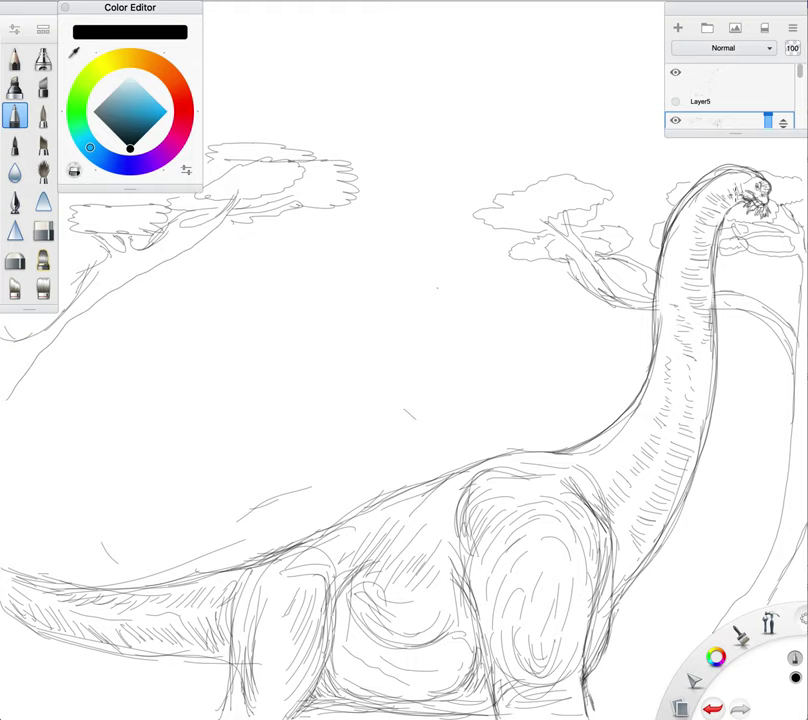
# Add a new layer and place it below Layer1, directly above the Background layer
pyautogui.scroll(-5, 668, 95)
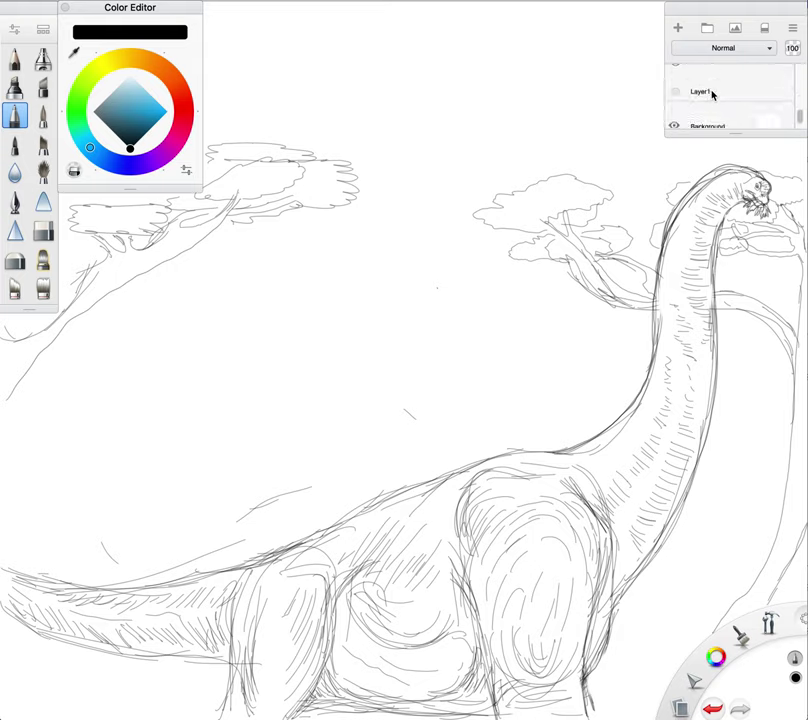
pyautogui.click(712, 98)
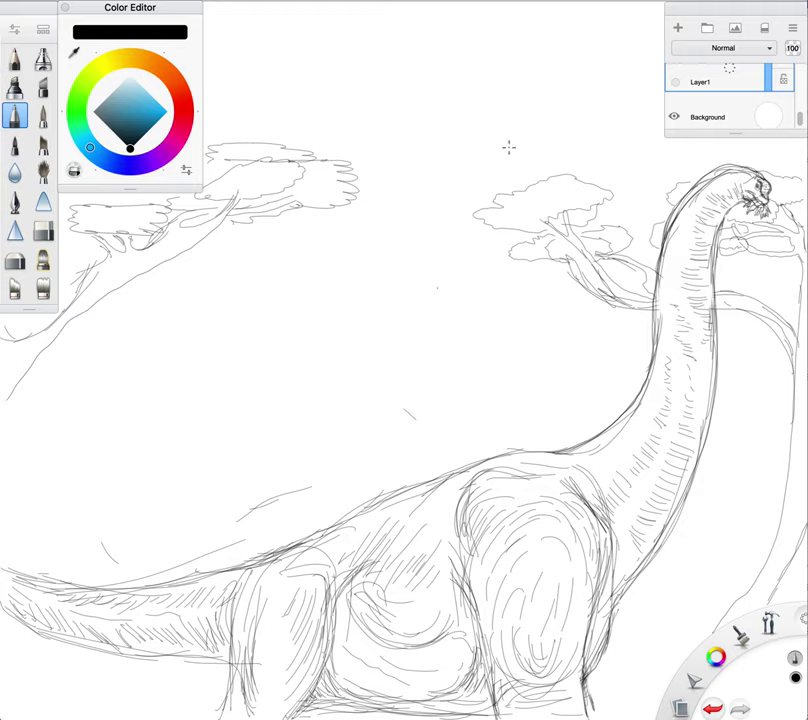
pyautogui.moveTo(720, 72); pyautogui.dragTo(658, 122)
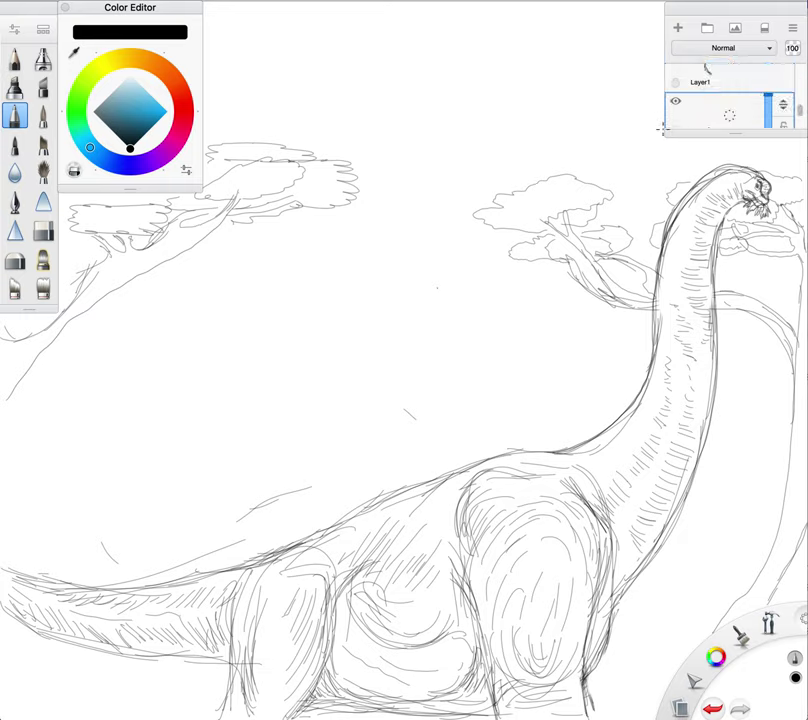
pyautogui.scroll(-3, 705, 98)
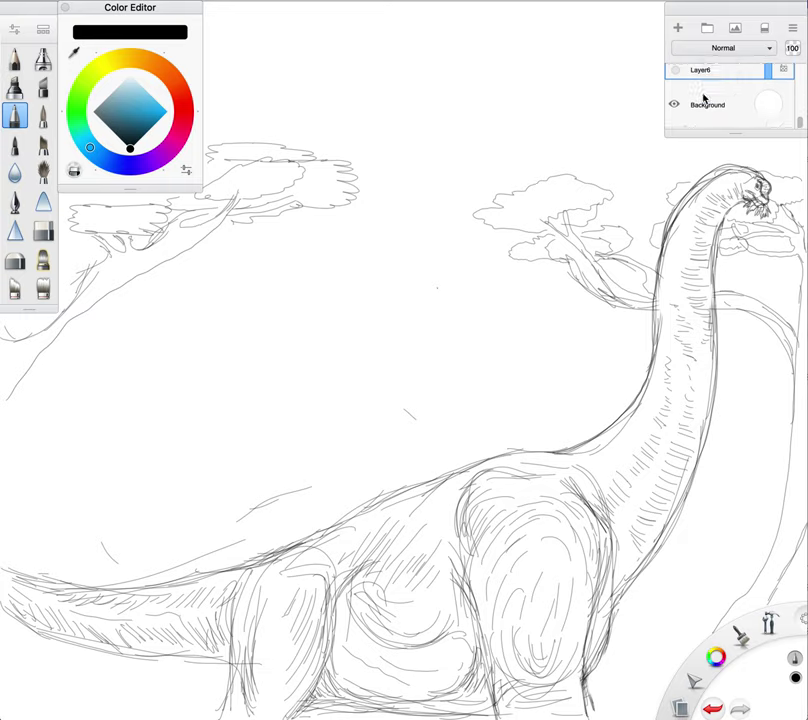
# Choose a dark olive-brown for the Paintbrush and block in the dinosaur's torso beneath the line work
pyautogui.click(41, 116)
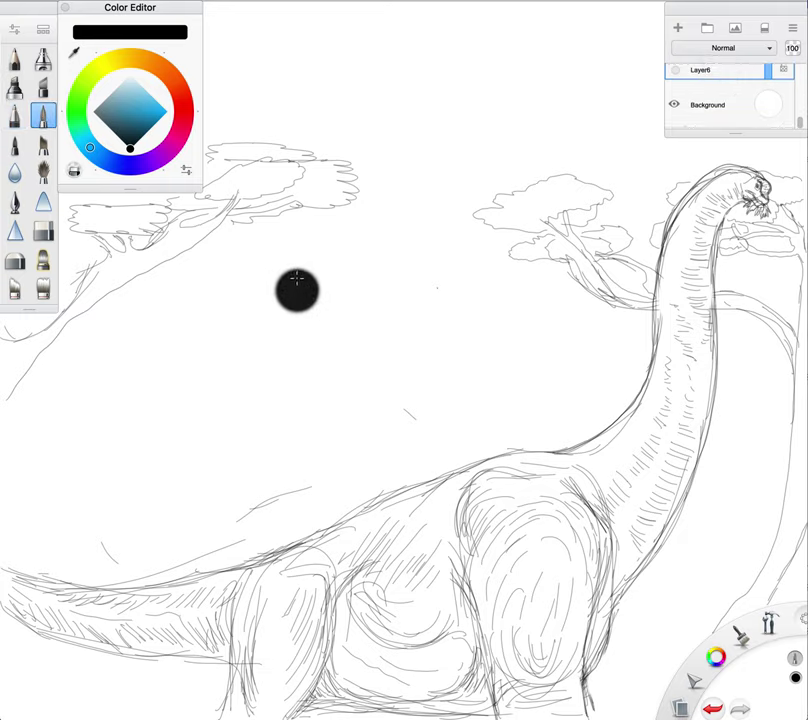
pyautogui.click(110, 124)
pyautogui.click(128, 58)
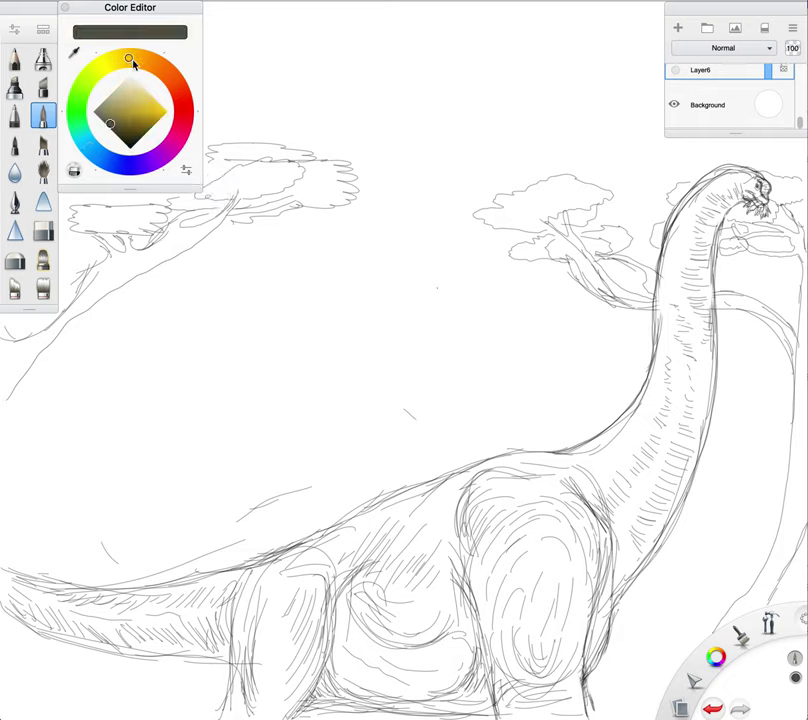
pyautogui.moveTo(110, 124); pyautogui.dragTo(113, 124)
pyautogui.moveTo(458, 519)
pyautogui.mouseDown()
pyautogui.moveTo(455, 558)
pyautogui.moveTo(466, 580)
pyautogui.moveTo(438, 561)
pyautogui.moveTo(499, 625)
pyautogui.moveTo(444, 541)
pyautogui.moveTo(339, 642)
pyautogui.moveTo(408, 687)
pyautogui.moveTo(473, 589)
pyautogui.moveTo(411, 534)
pyautogui.moveTo(455, 503)
pyautogui.moveTo(352, 554)
pyautogui.moveTo(469, 534)
pyautogui.moveTo(460, 496)
pyautogui.moveTo(504, 523)
pyautogui.mouseUp()
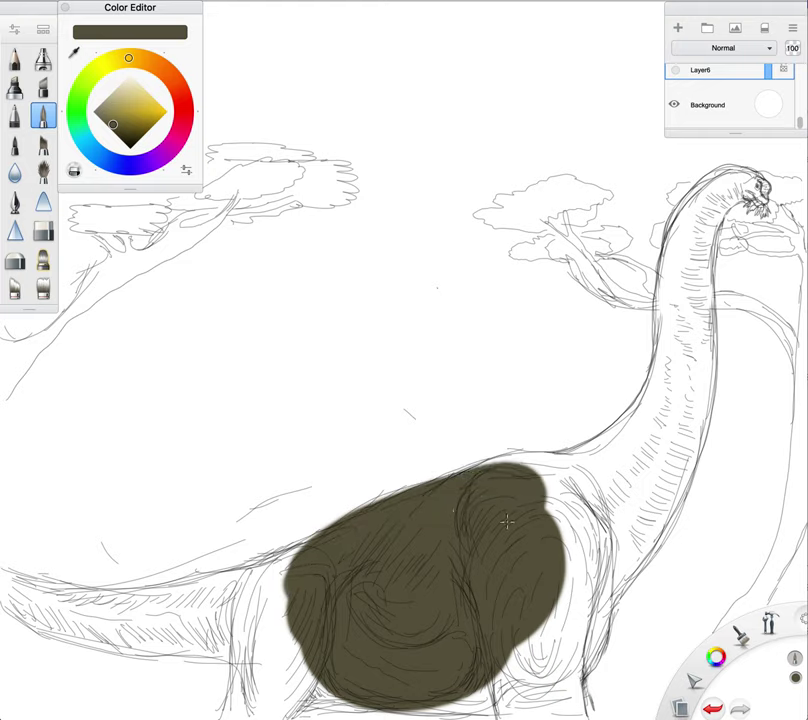
# Shift the paint colour to a warmer brown and paint it over the torso, belly and lower flank
pyautogui.click(108, 120)
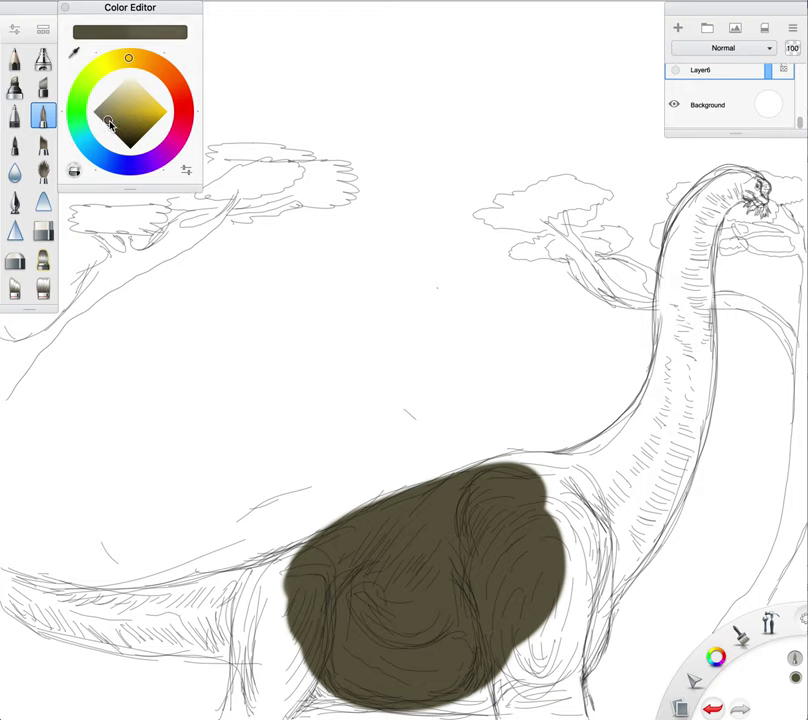
pyautogui.click(155, 67)
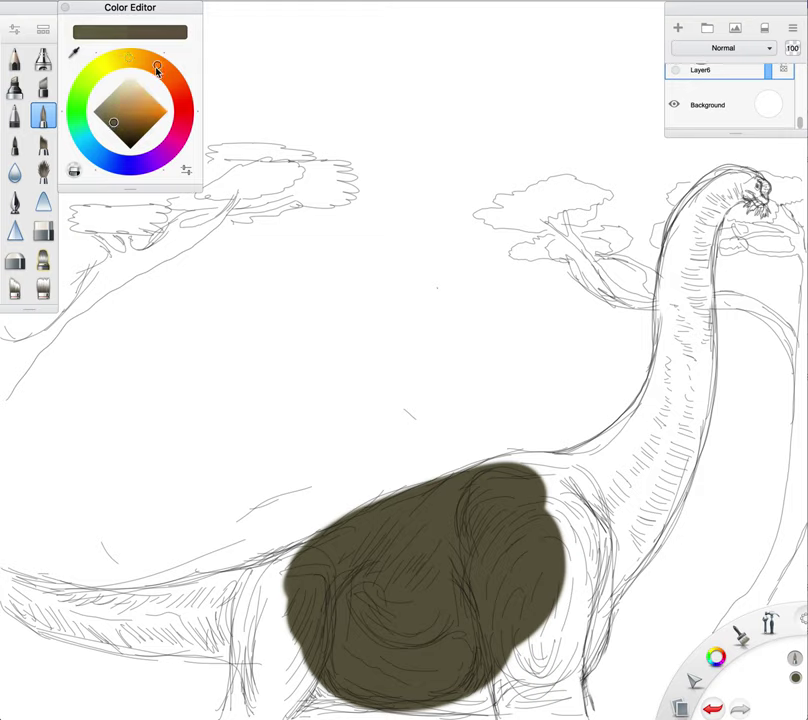
pyautogui.moveTo(481, 585)
pyautogui.mouseDown()
pyautogui.moveTo(457, 554)
pyautogui.moveTo(538, 525)
pyautogui.moveTo(509, 642)
pyautogui.moveTo(461, 613)
pyautogui.moveTo(476, 548)
pyautogui.mouseUp()
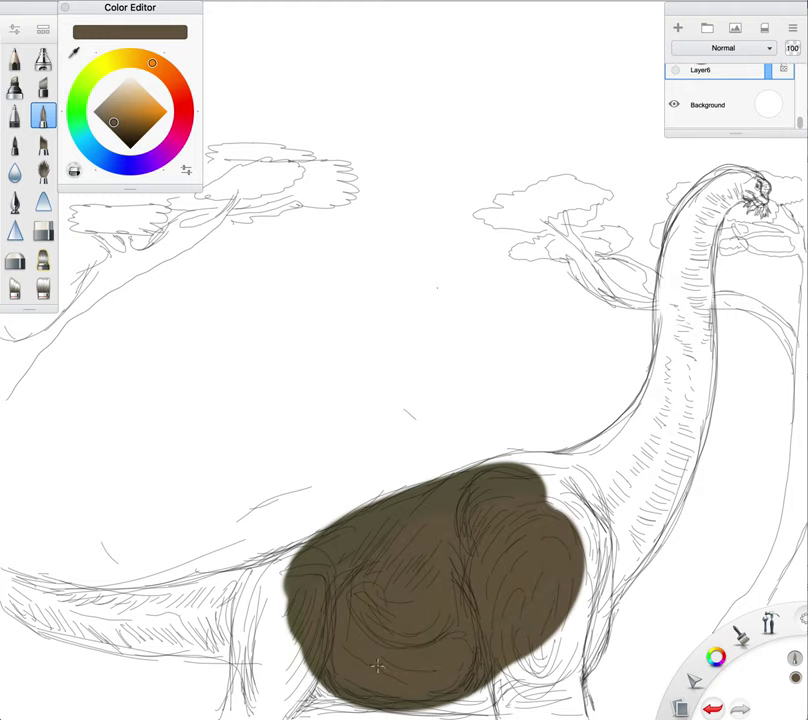
pyautogui.moveTo(483, 670)
pyautogui.mouseDown()
pyautogui.moveTo(513, 653)
pyautogui.moveTo(453, 672)
pyautogui.moveTo(491, 688)
pyautogui.moveTo(470, 698)
pyautogui.moveTo(408, 693)
pyautogui.moveTo(309, 667)
pyautogui.moveTo(357, 682)
pyautogui.moveTo(295, 684)
pyautogui.moveTo(334, 690)
pyautogui.mouseUp()
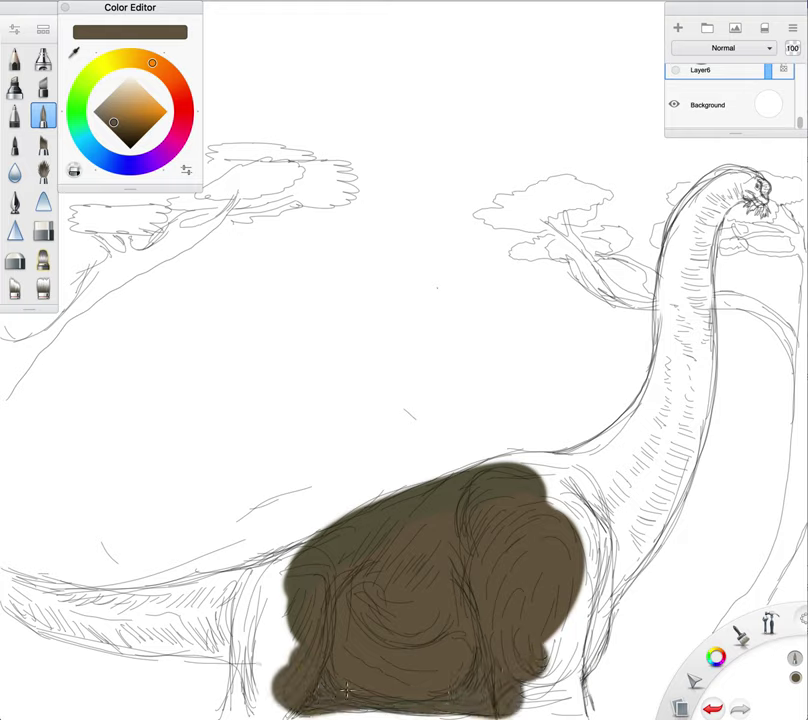
# Fill the shoulder, front leg and hind leg with the same brown, and erase the paint overflowing the body outline
pyautogui.moveTo(313, 606)
pyautogui.mouseDown()
pyautogui.moveTo(292, 664)
pyautogui.moveTo(303, 595)
pyautogui.mouseUp()
pyautogui.moveTo(502, 503)
pyautogui.mouseDown()
pyautogui.moveTo(509, 565)
pyautogui.moveTo(535, 491)
pyautogui.moveTo(526, 562)
pyautogui.moveTo(526, 481)
pyautogui.moveTo(392, 542)
pyautogui.moveTo(513, 470)
pyautogui.moveTo(554, 474)
pyautogui.moveTo(573, 507)
pyautogui.moveTo(550, 609)
pyautogui.moveTo(582, 516)
pyautogui.moveTo(580, 601)
pyautogui.moveTo(593, 547)
pyautogui.moveTo(575, 503)
pyautogui.moveTo(574, 610)
pyautogui.moveTo(597, 591)
pyautogui.moveTo(575, 661)
pyautogui.moveTo(532, 711)
pyautogui.moveTo(527, 694)
pyautogui.moveTo(564, 674)
pyautogui.mouseUp()
pyautogui.moveTo(523, 706); pyautogui.dragTo(506, 630)
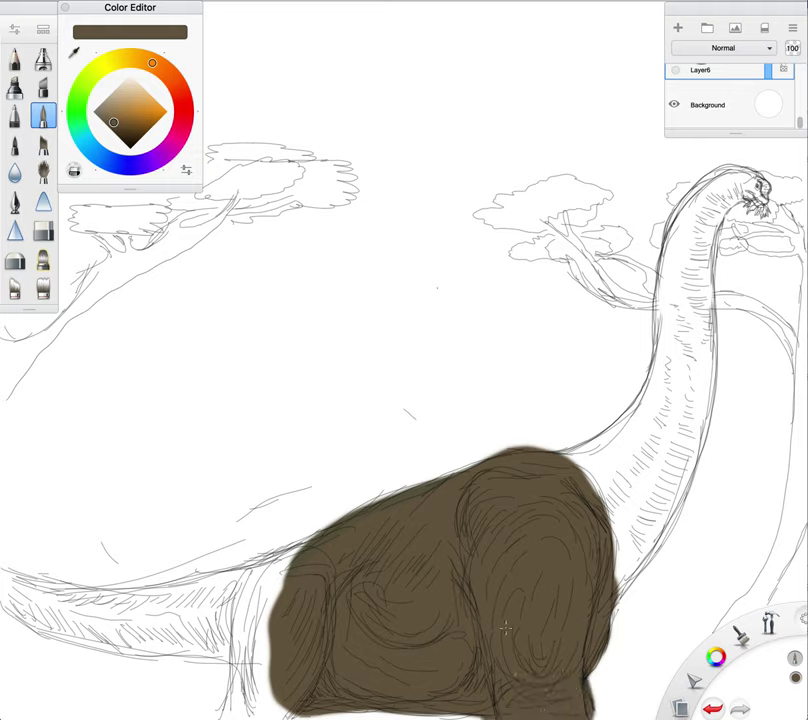
pyautogui.moveTo(291, 681)
pyautogui.mouseDown()
pyautogui.moveTo(237, 711)
pyautogui.moveTo(255, 662)
pyautogui.moveTo(249, 652)
pyautogui.moveTo(283, 579)
pyautogui.moveTo(268, 629)
pyautogui.moveTo(325, 563)
pyautogui.mouseUp()
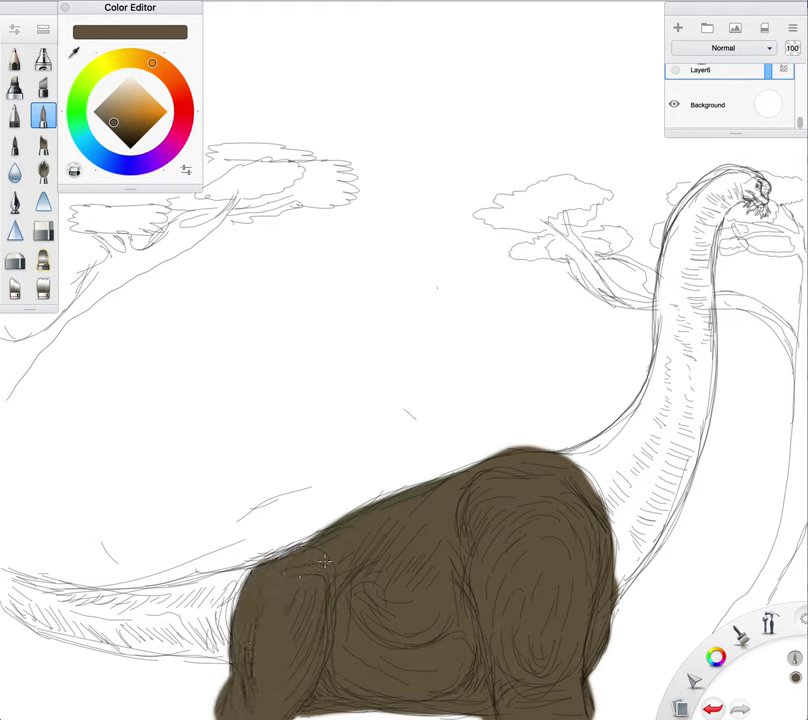
pyautogui.click(43, 231)
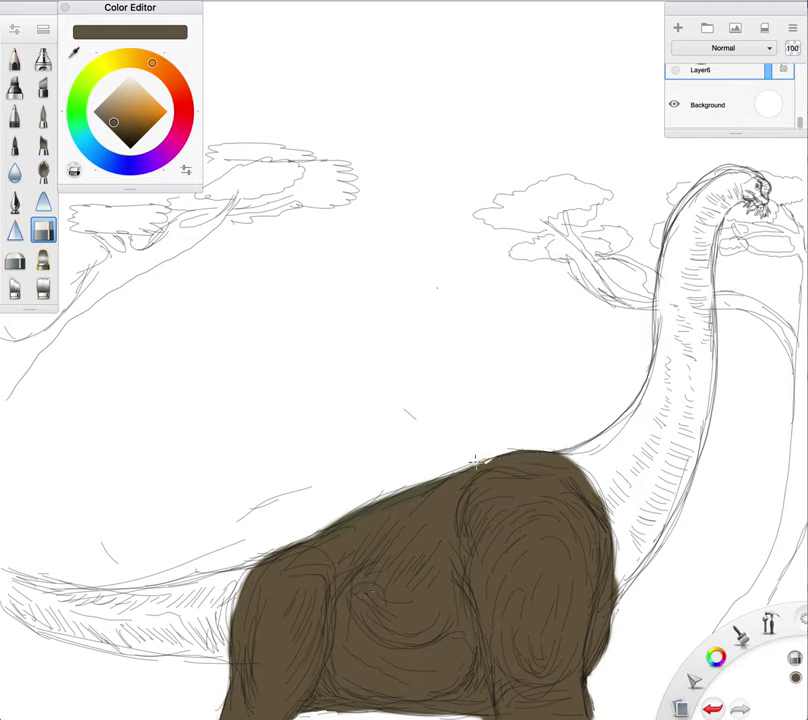
# Extend the brown base colour from the shoulder into the base of the neck and ready the eraser for its edge
pyautogui.click(43, 115)
pyautogui.moveTo(600, 498)
pyautogui.mouseDown()
pyautogui.moveTo(595, 492)
pyautogui.moveTo(613, 487)
pyautogui.moveTo(613, 478)
pyautogui.moveTo(565, 487)
pyautogui.moveTo(617, 463)
pyautogui.moveTo(555, 481)
pyautogui.moveTo(606, 465)
pyautogui.moveTo(644, 420)
pyautogui.moveTo(590, 467)
pyautogui.mouseUp()
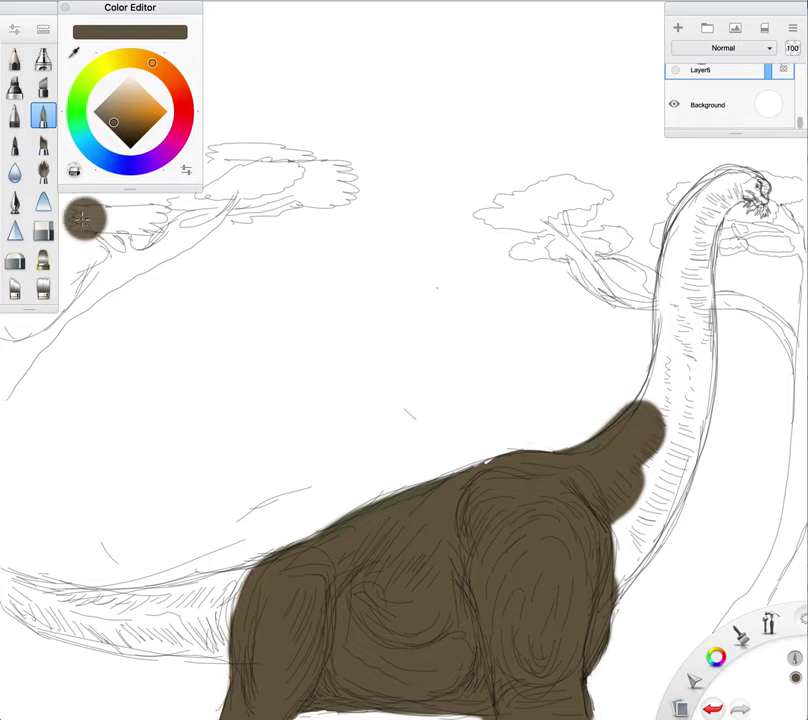
pyautogui.click(43, 231)
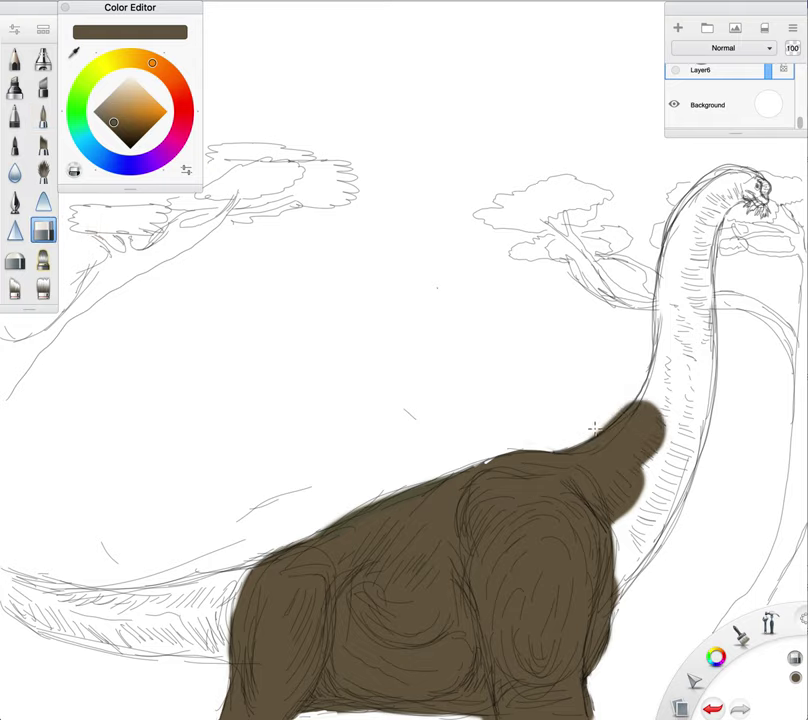
# Set the Paintbrush size to 23.4 and fill the neck with brown up to just below the head
pyautogui.click(43, 115)
pyautogui.click(14, 30)
pyautogui.moveTo(442, 262); pyautogui.dragTo(407, 263)
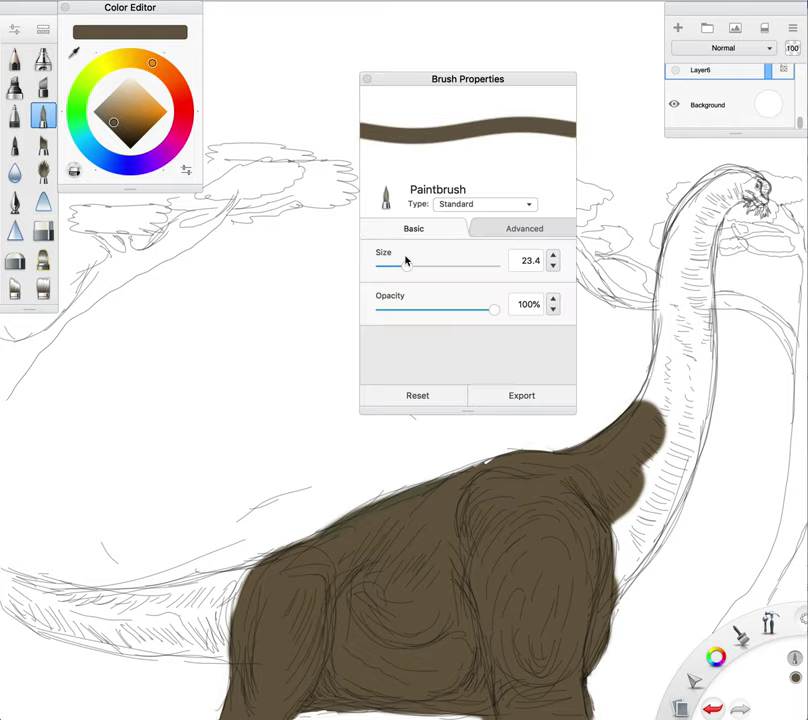
pyautogui.click(367, 79)
pyautogui.moveTo(638, 476)
pyautogui.mouseDown()
pyautogui.moveTo(617, 510)
pyautogui.moveTo(667, 445)
pyautogui.moveTo(606, 553)
pyautogui.moveTo(652, 495)
pyautogui.moveTo(634, 531)
pyautogui.moveTo(620, 520)
pyautogui.moveTo(618, 533)
pyautogui.moveTo(645, 526)
pyautogui.moveTo(619, 582)
pyautogui.moveTo(634, 565)
pyautogui.moveTo(635, 558)
pyautogui.moveTo(624, 573)
pyautogui.moveTo(642, 529)
pyautogui.moveTo(643, 553)
pyautogui.moveTo(660, 530)
pyautogui.moveTo(641, 554)
pyautogui.moveTo(663, 518)
pyautogui.moveTo(637, 562)
pyautogui.moveTo(678, 488)
pyautogui.moveTo(635, 565)
pyautogui.moveTo(683, 482)
pyautogui.moveTo(674, 502)
pyautogui.moveTo(663, 488)
pyautogui.moveTo(670, 440)
pyautogui.moveTo(660, 437)
pyautogui.moveTo(675, 394)
pyautogui.moveTo(657, 425)
pyautogui.moveTo(682, 399)
pyautogui.moveTo(680, 364)
pyautogui.moveTo(712, 307)
pyautogui.moveTo(698, 295)
pyautogui.moveTo(674, 416)
pyautogui.moveTo(695, 354)
pyautogui.moveTo(681, 427)
pyautogui.moveTo(686, 432)
pyautogui.moveTo(699, 385)
pyautogui.moveTo(692, 454)
pyautogui.moveTo(699, 352)
pyautogui.moveTo(705, 396)
pyautogui.moveTo(705, 358)
pyautogui.moveTo(699, 394)
pyautogui.moveTo(689, 352)
pyautogui.moveTo(628, 428)
pyautogui.moveTo(694, 277)
pyautogui.moveTo(707, 348)
pyautogui.moveTo(703, 296)
pyautogui.mouseUp()
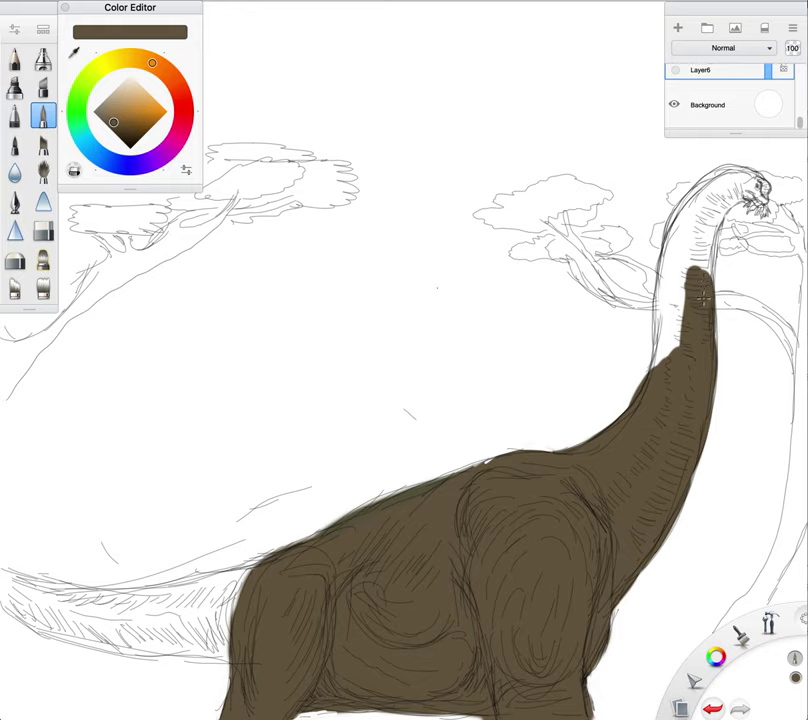
pyautogui.moveTo(690, 345)
pyautogui.mouseDown()
pyautogui.moveTo(692, 278)
pyautogui.moveTo(672, 290)
pyautogui.moveTo(664, 359)
pyautogui.moveTo(680, 290)
pyautogui.moveTo(667, 310)
pyautogui.moveTo(694, 218)
pyautogui.moveTo(707, 240)
pyautogui.moveTo(701, 282)
pyautogui.moveTo(712, 215)
pyautogui.moveTo(700, 225)
pyautogui.moveTo(690, 215)
pyautogui.moveTo(668, 242)
pyautogui.mouseUp()
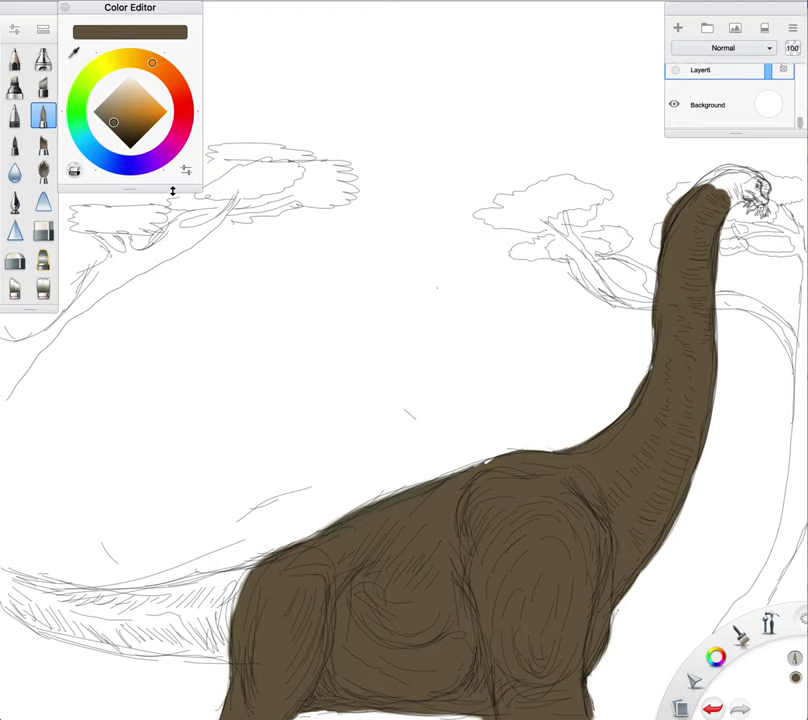
# Erase excess paint along the back edge of the upper neck and continue the brown over its curve to the head
pyautogui.click(43, 230)
pyautogui.moveTo(659, 245); pyautogui.dragTo(684, 195)
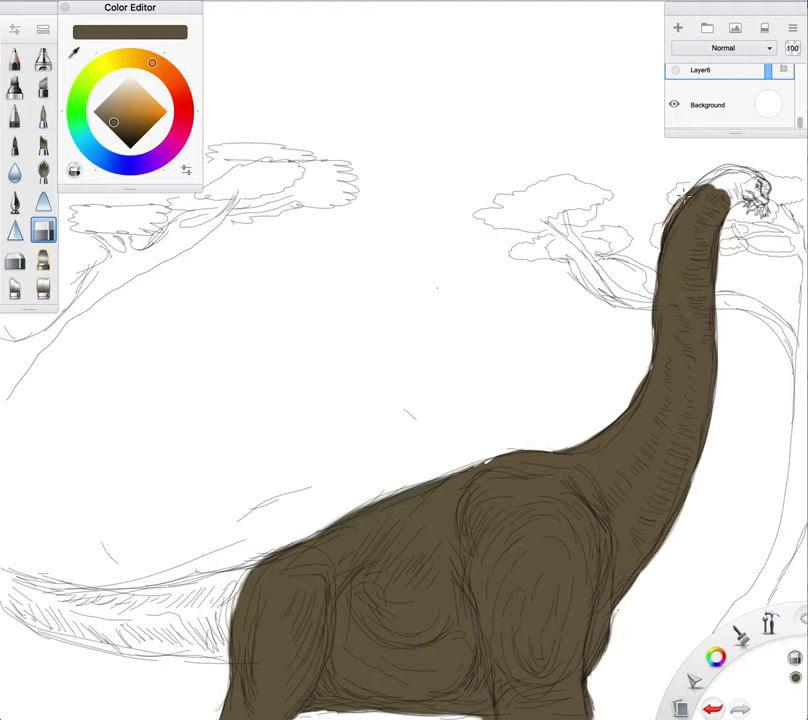
pyautogui.click(43, 116)
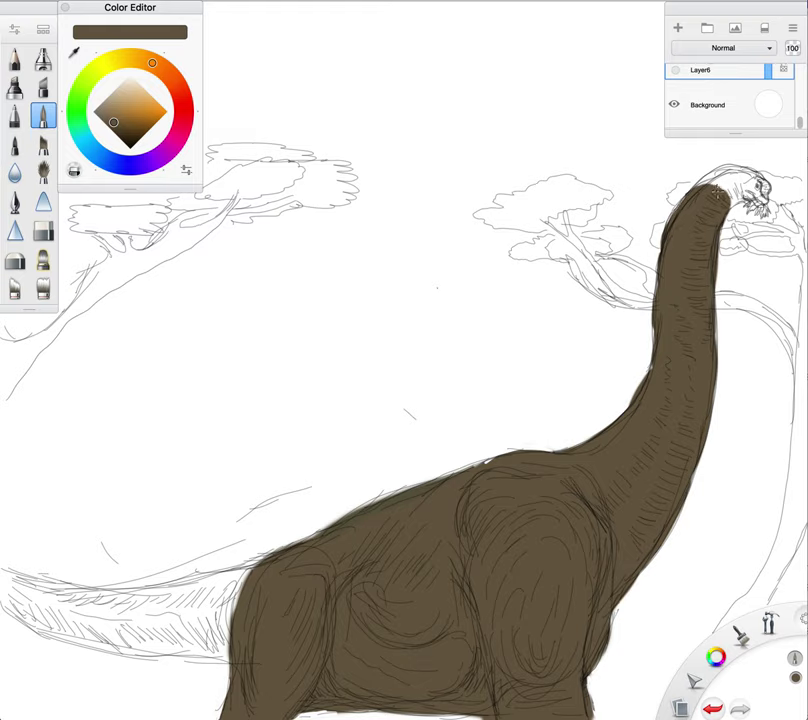
pyautogui.moveTo(721, 200)
pyautogui.mouseDown()
pyautogui.moveTo(742, 190)
pyautogui.moveTo(712, 172)
pyautogui.moveTo(744, 178)
pyautogui.moveTo(728, 174)
pyautogui.moveTo(711, 192)
pyautogui.mouseUp()
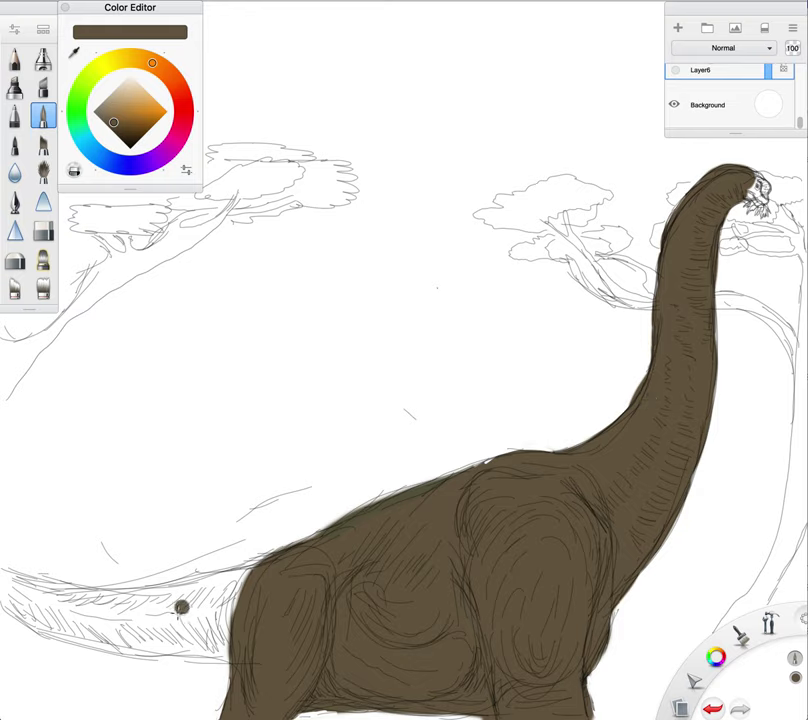
# Fill the whole tail with the brown base colour, from the hip to its tip
pyautogui.moveTo(239, 634)
pyautogui.mouseDown()
pyautogui.moveTo(190, 639)
pyautogui.moveTo(236, 653)
pyautogui.moveTo(153, 647)
pyautogui.moveTo(242, 658)
pyautogui.moveTo(55, 634)
pyautogui.moveTo(244, 655)
pyautogui.moveTo(257, 646)
pyautogui.moveTo(145, 633)
pyautogui.moveTo(241, 637)
pyautogui.moveTo(129, 629)
pyautogui.moveTo(270, 621)
pyautogui.moveTo(138, 628)
pyautogui.moveTo(268, 602)
pyautogui.moveTo(172, 614)
pyautogui.moveTo(257, 594)
pyautogui.moveTo(178, 599)
pyautogui.moveTo(250, 607)
pyautogui.mouseUp()
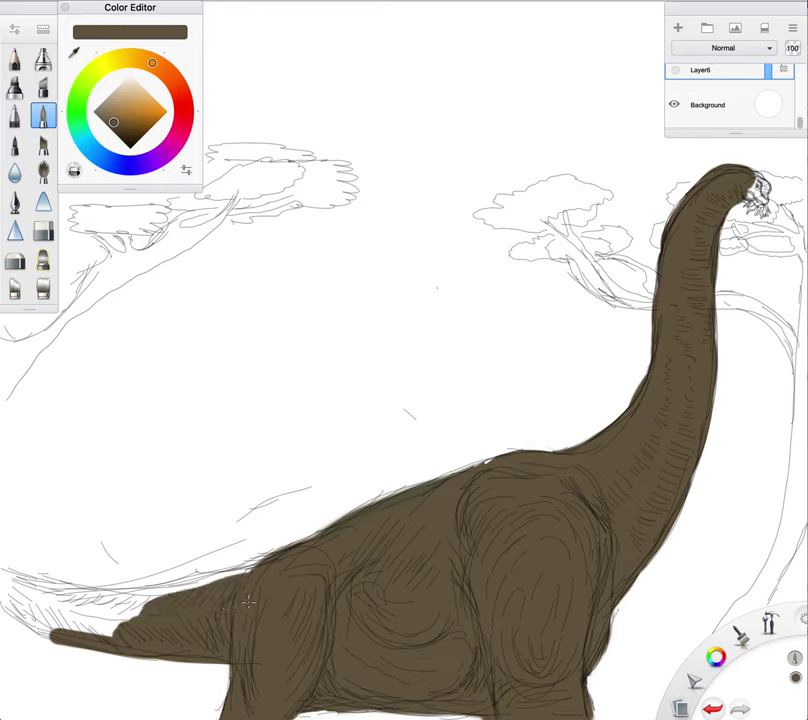
pyautogui.moveTo(253, 580)
pyautogui.mouseDown()
pyautogui.moveTo(204, 588)
pyautogui.moveTo(264, 568)
pyautogui.moveTo(181, 596)
pyautogui.moveTo(101, 601)
pyautogui.moveTo(148, 620)
pyautogui.moveTo(117, 625)
pyautogui.moveTo(73, 624)
pyautogui.moveTo(120, 596)
pyautogui.moveTo(93, 611)
pyautogui.moveTo(38, 597)
pyautogui.moveTo(107, 599)
pyautogui.moveTo(13, 578)
pyautogui.moveTo(58, 614)
pyautogui.moveTo(10, 595)
pyautogui.moveTo(60, 628)
pyautogui.moveTo(12, 599)
pyautogui.moveTo(58, 631)
pyautogui.moveTo(12, 606)
pyautogui.moveTo(60, 634)
pyautogui.moveTo(8, 605)
pyautogui.mouseUp()
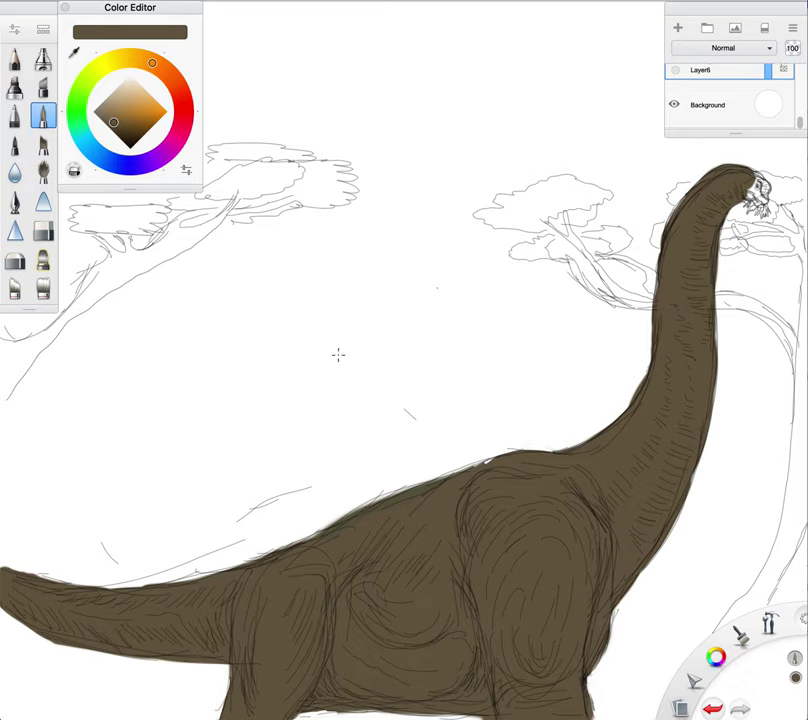
# Choose a lighter grey-brown and dab a swatch of it on the empty canvas above the back
pyautogui.click(102, 112)
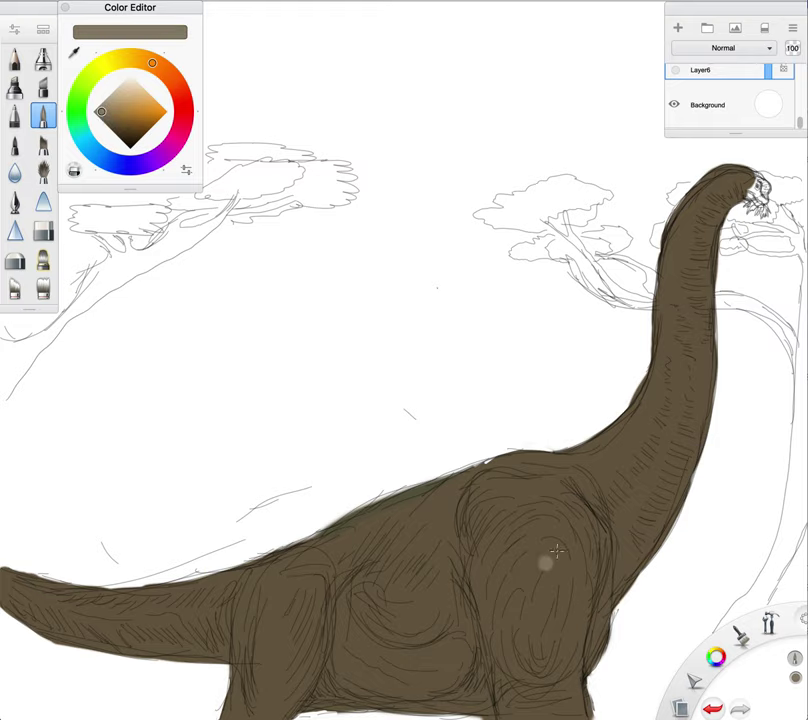
pyautogui.press('super+Tab')
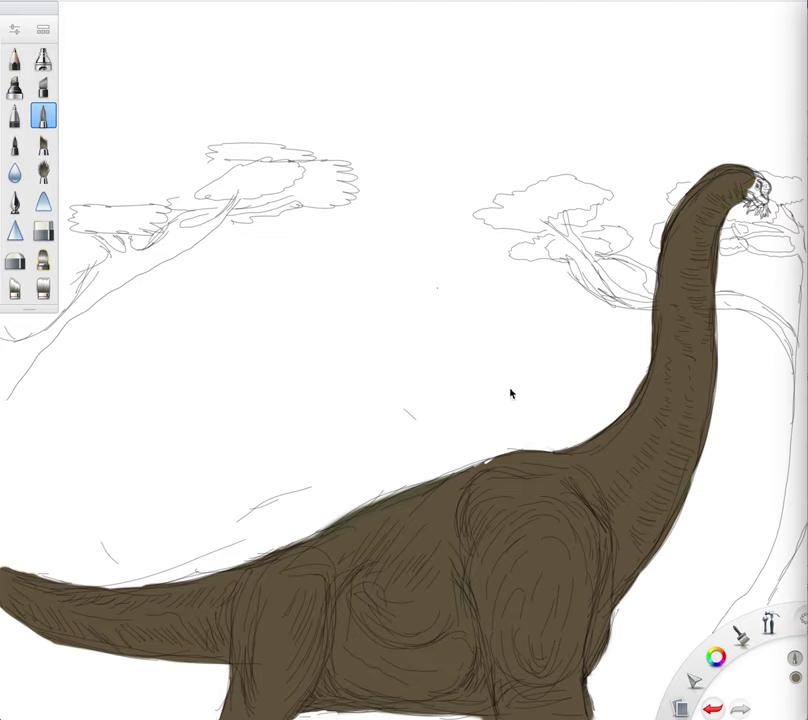
pyautogui.click(440, 347)
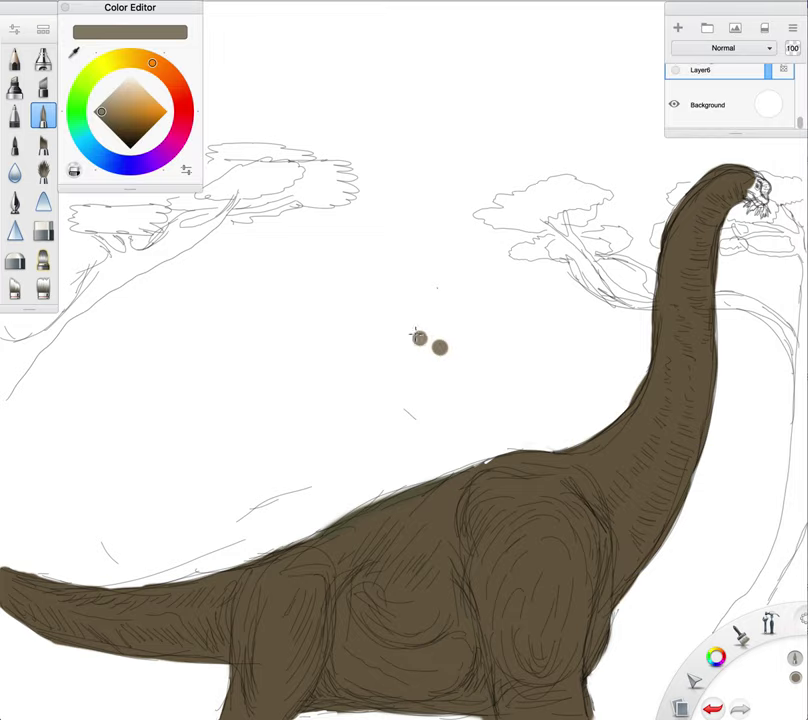
# Paint dark grey-brown shading on the flank between the legs and dab a swatch of that colour above the back
pyautogui.click(112, 126)
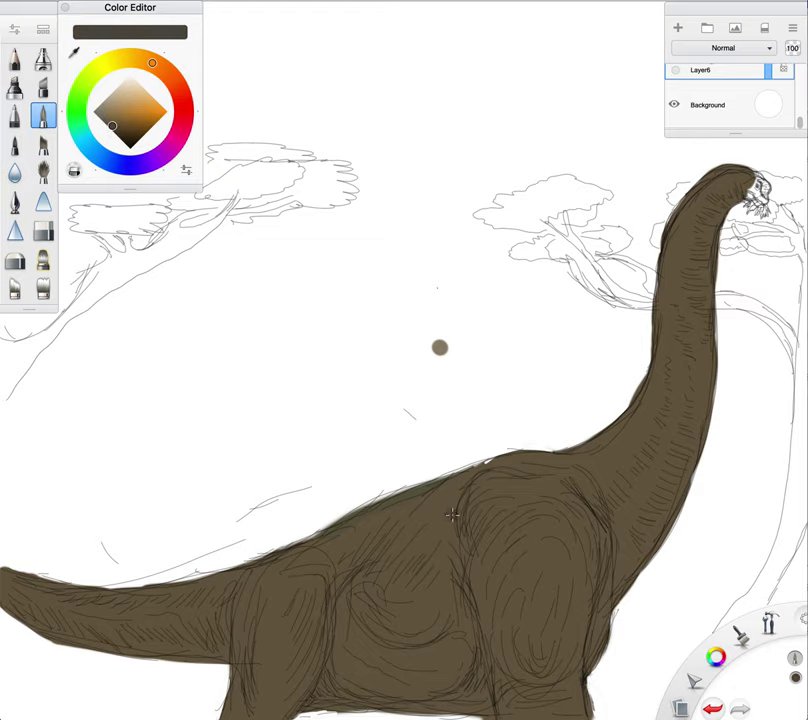
pyautogui.moveTo(444, 522)
pyautogui.mouseDown()
pyautogui.moveTo(439, 589)
pyautogui.moveTo(445, 543)
pyautogui.moveTo(463, 594)
pyautogui.moveTo(457, 556)
pyautogui.moveTo(422, 540)
pyautogui.moveTo(415, 580)
pyautogui.moveTo(394, 607)
pyautogui.moveTo(374, 617)
pyautogui.moveTo(340, 601)
pyautogui.mouseUp()
pyautogui.moveTo(416, 600)
pyautogui.mouseDown()
pyautogui.moveTo(423, 636)
pyautogui.moveTo(430, 623)
pyautogui.moveTo(424, 644)
pyautogui.moveTo(394, 644)
pyautogui.moveTo(382, 670)
pyautogui.moveTo(392, 614)
pyautogui.mouseUp()
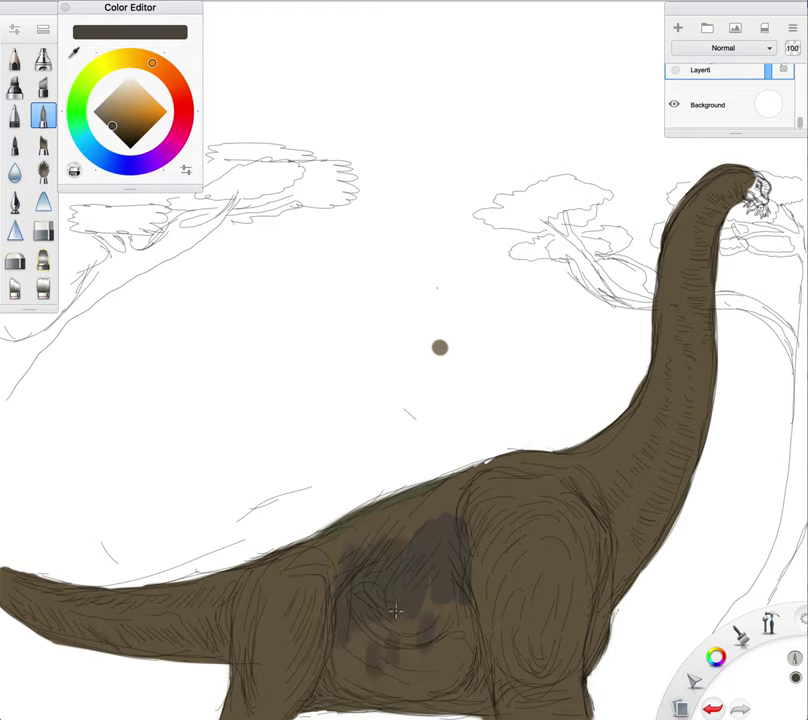
pyautogui.click(712, 709)
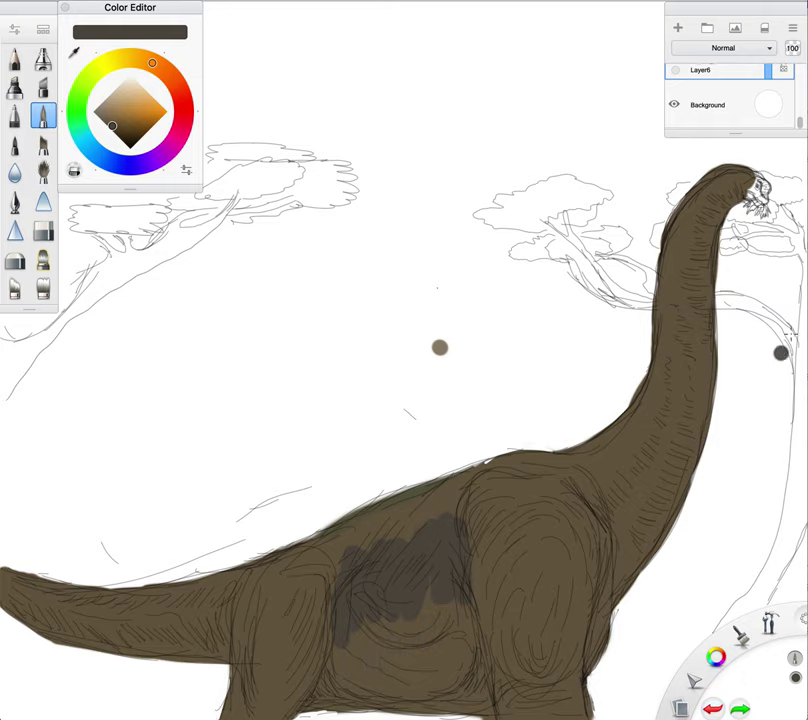
pyautogui.click(806, 338)
pyautogui.click(421, 438)
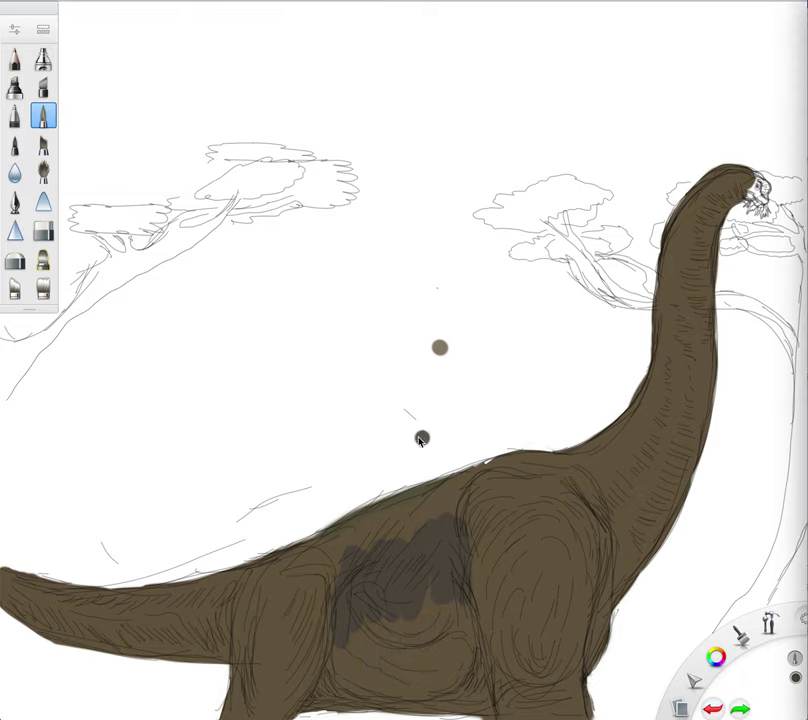
# Extend the dark grey-brown shading up to the line of the back and down over the hind leg
pyautogui.moveTo(471, 503); pyautogui.dragTo(465, 515)
pyautogui.moveTo(368, 575)
pyautogui.mouseDown()
pyautogui.moveTo(394, 522)
pyautogui.moveTo(347, 545)
pyautogui.moveTo(416, 501)
pyautogui.moveTo(333, 547)
pyautogui.mouseUp()
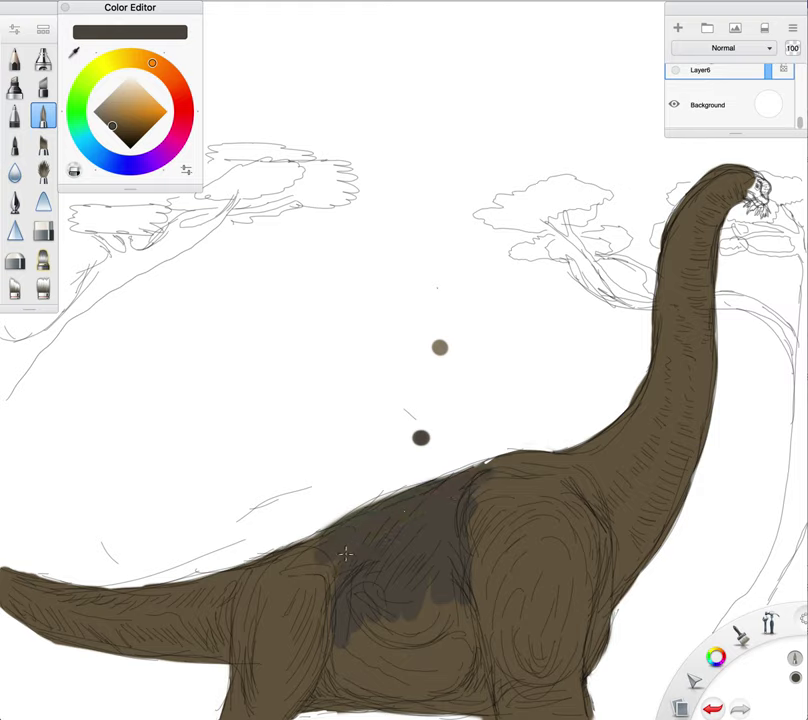
pyautogui.moveTo(315, 572)
pyautogui.mouseDown()
pyautogui.moveTo(317, 631)
pyautogui.moveTo(303, 619)
pyautogui.moveTo(323, 626)
pyautogui.moveTo(311, 628)
pyautogui.moveTo(296, 685)
pyautogui.moveTo(323, 662)
pyautogui.moveTo(281, 712)
pyautogui.moveTo(288, 691)
pyautogui.moveTo(252, 713)
pyautogui.mouseUp()
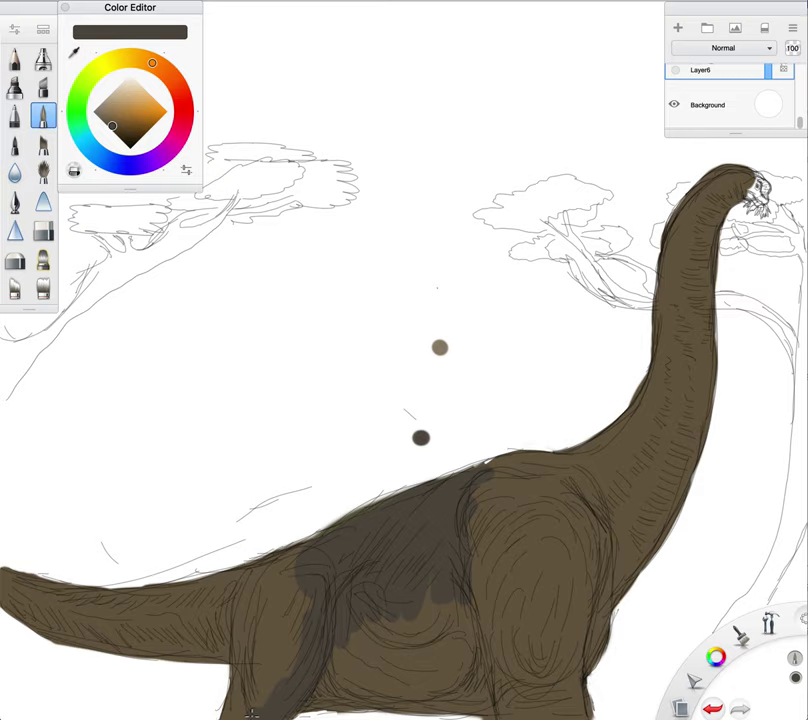
pyautogui.moveTo(262, 685)
pyautogui.mouseDown()
pyautogui.moveTo(305, 665)
pyautogui.moveTo(275, 648)
pyautogui.moveTo(287, 643)
pyautogui.moveTo(253, 614)
pyautogui.moveTo(300, 617)
pyautogui.moveTo(287, 566)
pyautogui.mouseUp()
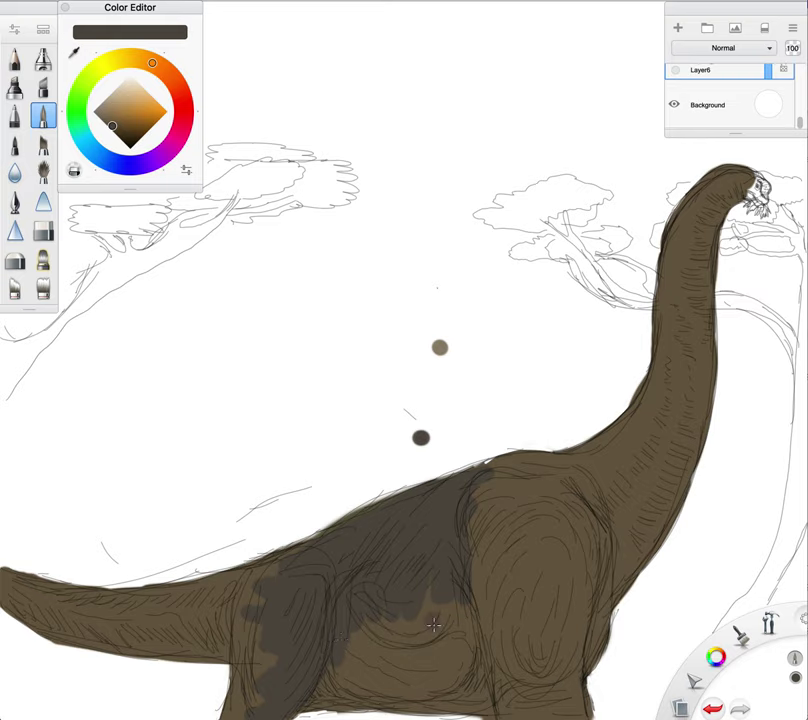
# Add dark shading strokes to the belly and cover the shoulder and front leg with the same dark grey-brown
pyautogui.moveTo(404, 633)
pyautogui.mouseDown()
pyautogui.moveTo(371, 652)
pyautogui.moveTo(425, 662)
pyautogui.mouseUp()
pyautogui.moveTo(461, 503)
pyautogui.mouseDown()
pyautogui.moveTo(488, 568)
pyautogui.moveTo(469, 564)
pyautogui.moveTo(465, 574)
pyautogui.moveTo(491, 581)
pyautogui.moveTo(509, 599)
pyautogui.moveTo(491, 638)
pyautogui.moveTo(516, 612)
pyautogui.moveTo(549, 648)
pyautogui.moveTo(575, 703)
pyautogui.moveTo(563, 634)
pyautogui.moveTo(589, 593)
pyautogui.moveTo(594, 528)
pyautogui.moveTo(570, 614)
pyautogui.moveTo(525, 627)
pyautogui.mouseUp()
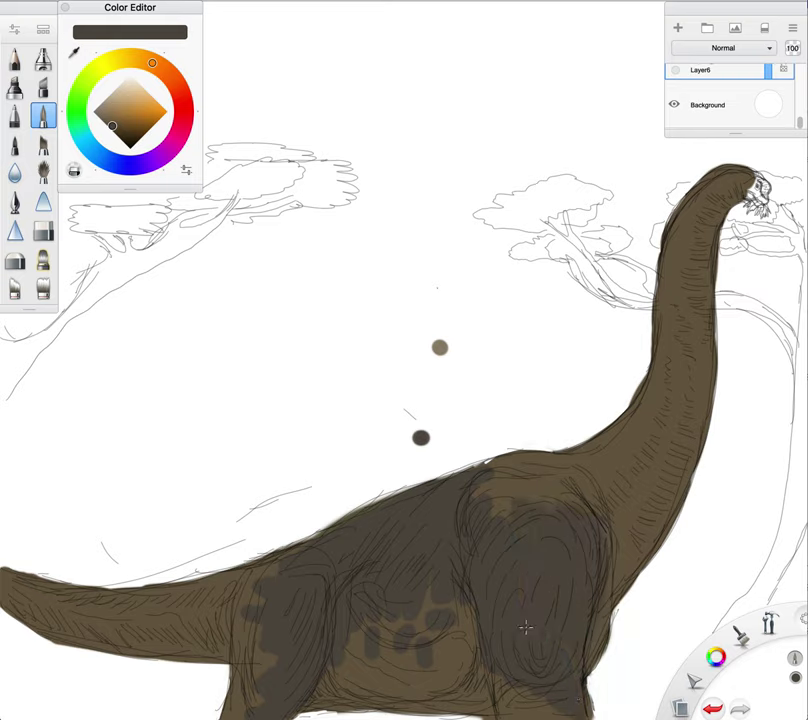
pyautogui.moveTo(525, 517)
pyautogui.mouseDown()
pyautogui.moveTo(558, 499)
pyautogui.moveTo(503, 526)
pyautogui.moveTo(562, 509)
pyautogui.moveTo(494, 524)
pyautogui.moveTo(559, 500)
pyautogui.moveTo(557, 493)
pyautogui.moveTo(492, 525)
pyautogui.moveTo(579, 508)
pyautogui.moveTo(543, 483)
pyautogui.moveTo(489, 519)
pyautogui.moveTo(581, 493)
pyautogui.moveTo(480, 492)
pyautogui.moveTo(515, 473)
pyautogui.moveTo(569, 522)
pyautogui.moveTo(538, 482)
pyautogui.mouseUp()
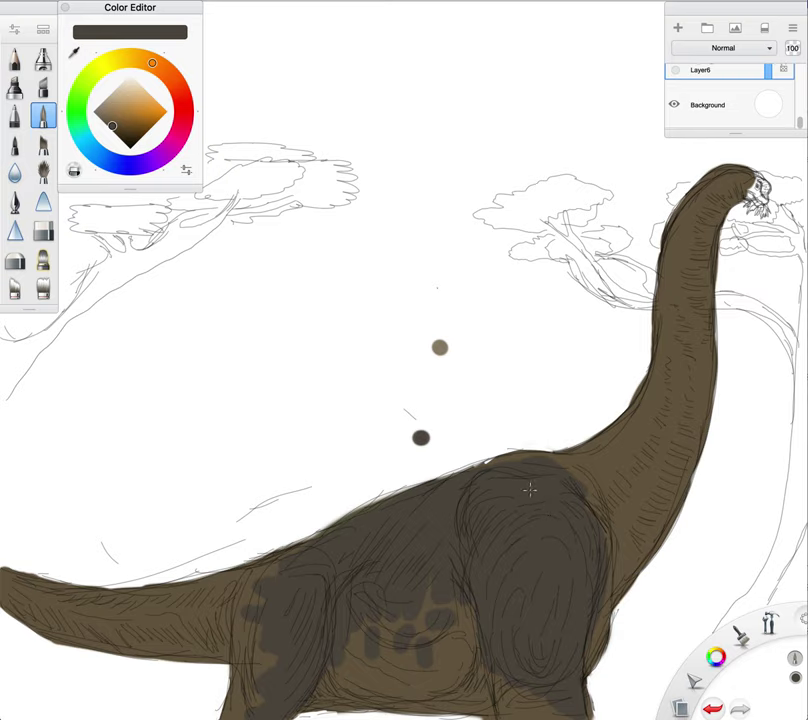
pyautogui.moveTo(565, 462)
pyautogui.mouseDown()
pyautogui.moveTo(603, 536)
pyautogui.moveTo(597, 578)
pyautogui.mouseUp()
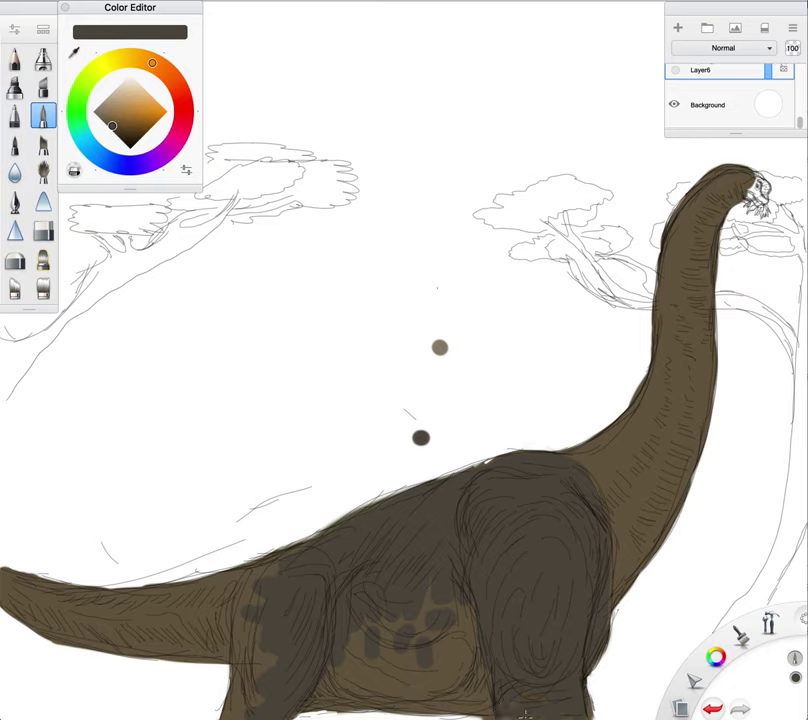
# Shade the back half of the neck dark grey-brown from its base up to the head
pyautogui.moveTo(610, 509)
pyautogui.mouseDown()
pyautogui.moveTo(618, 504)
pyautogui.moveTo(630, 514)
pyautogui.moveTo(635, 465)
pyautogui.moveTo(653, 453)
pyautogui.moveTo(654, 411)
pyautogui.moveTo(670, 367)
pyautogui.moveTo(610, 477)
pyautogui.moveTo(627, 463)
pyautogui.mouseUp()
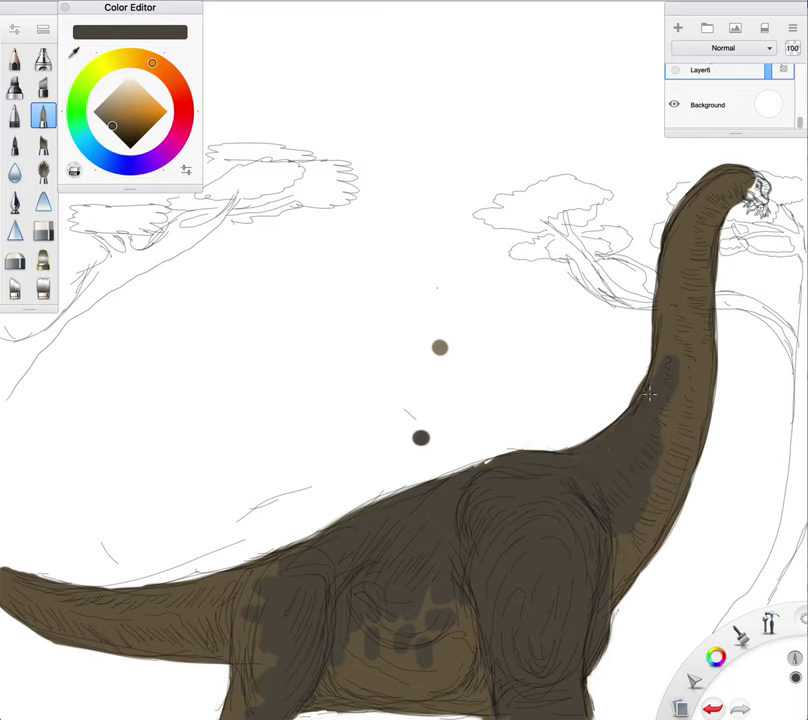
pyautogui.moveTo(665, 318)
pyautogui.mouseDown()
pyautogui.moveTo(659, 385)
pyautogui.moveTo(663, 321)
pyautogui.moveTo(666, 344)
pyautogui.moveTo(680, 340)
pyautogui.moveTo(671, 290)
pyautogui.mouseUp()
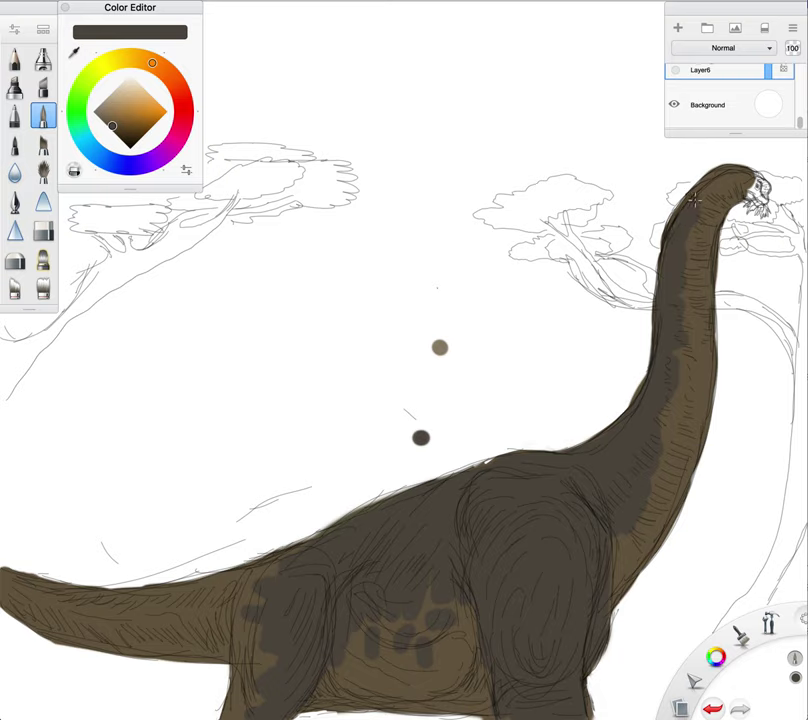
pyautogui.moveTo(731, 174); pyautogui.dragTo(752, 178)
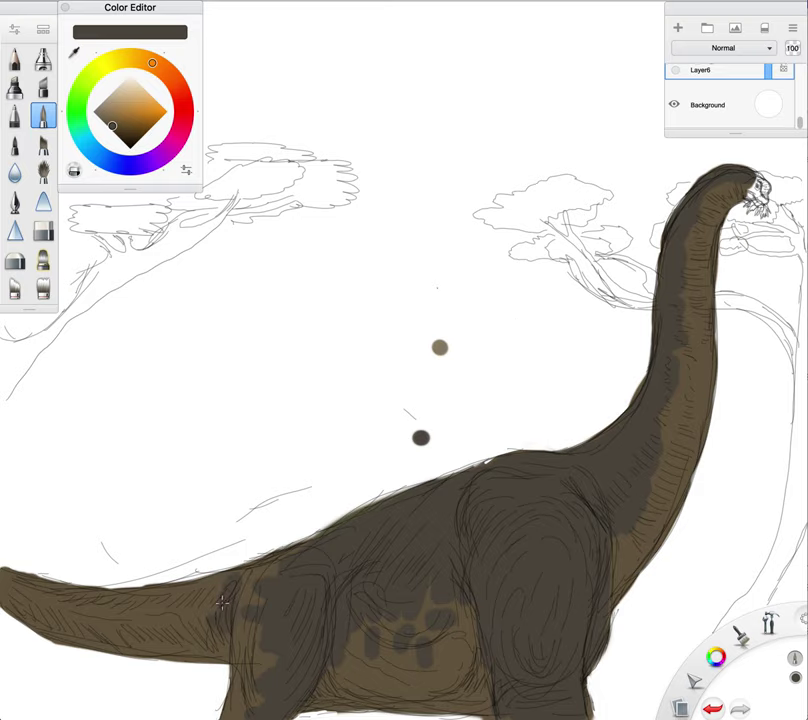
# Shade the upper half of the tail dark grey-brown and erase the paint overflowing its upper outline
pyautogui.moveTo(220, 602)
pyautogui.mouseDown()
pyautogui.moveTo(297, 559)
pyautogui.moveTo(215, 599)
pyautogui.moveTo(285, 574)
pyautogui.moveTo(212, 585)
pyautogui.moveTo(220, 594)
pyautogui.moveTo(185, 605)
pyautogui.moveTo(166, 624)
pyautogui.moveTo(204, 587)
pyautogui.moveTo(172, 607)
pyautogui.moveTo(182, 573)
pyautogui.moveTo(132, 615)
pyautogui.moveTo(149, 601)
pyautogui.moveTo(132, 603)
pyautogui.moveTo(165, 611)
pyautogui.moveTo(187, 598)
pyautogui.moveTo(143, 603)
pyautogui.moveTo(195, 594)
pyautogui.moveTo(148, 601)
pyautogui.moveTo(182, 592)
pyautogui.moveTo(78, 587)
pyautogui.moveTo(95, 598)
pyautogui.moveTo(3, 570)
pyautogui.moveTo(34, 600)
pyautogui.moveTo(39, 590)
pyautogui.moveTo(106, 611)
pyautogui.moveTo(144, 605)
pyautogui.moveTo(50, 591)
pyautogui.moveTo(177, 611)
pyautogui.moveTo(124, 609)
pyautogui.moveTo(199, 627)
pyautogui.moveTo(89, 616)
pyautogui.mouseUp()
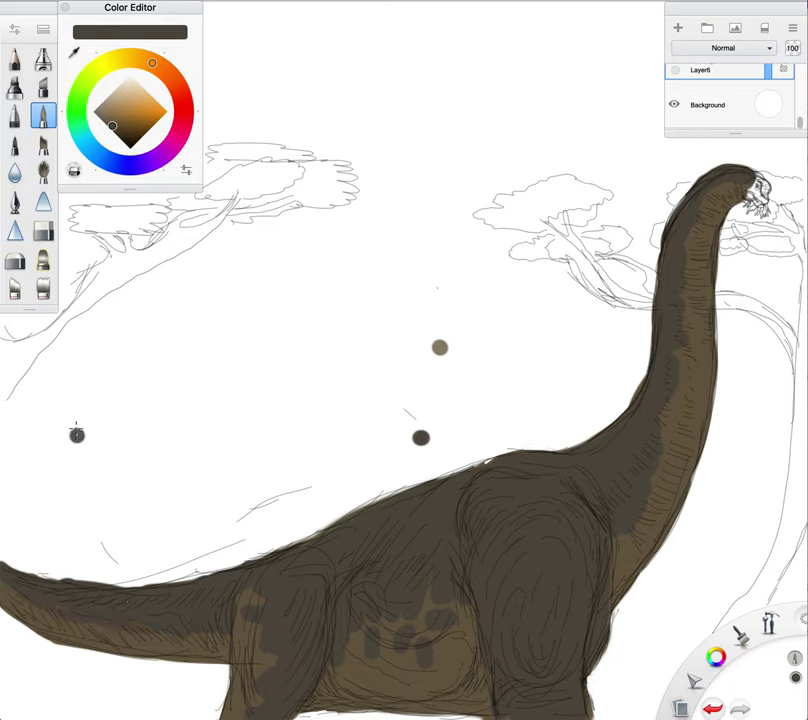
pyautogui.click(43, 231)
pyautogui.moveTo(60, 577)
pyautogui.mouseDown()
pyautogui.moveTo(105, 586)
pyautogui.moveTo(124, 584)
pyautogui.moveTo(90, 581)
pyautogui.moveTo(162, 582)
pyautogui.moveTo(210, 568)
pyautogui.mouseUp()
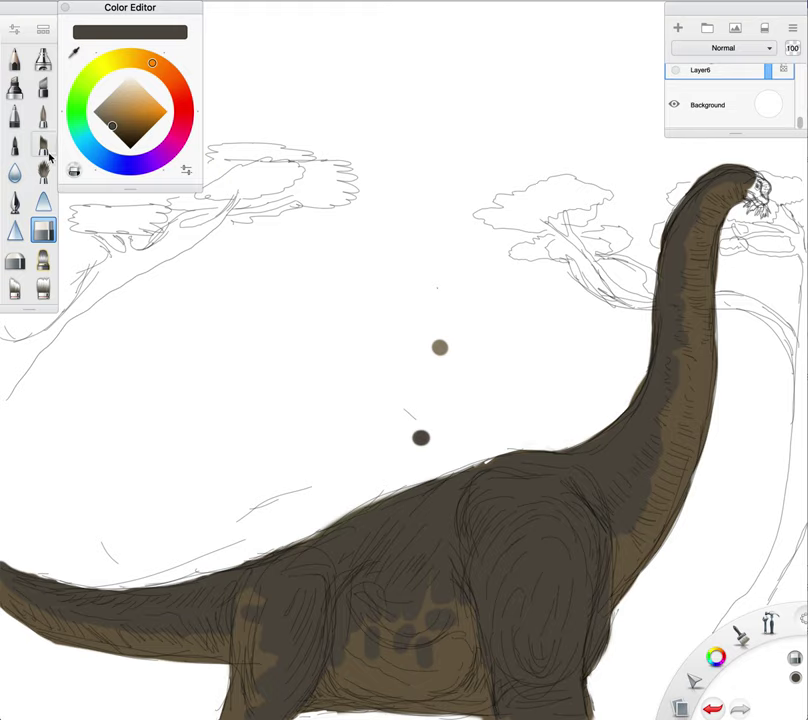
# Blend the dark shading into the brown on the belly and neck with the Paintbrush in intermediate grey-brown tones
pyautogui.click(43, 115)
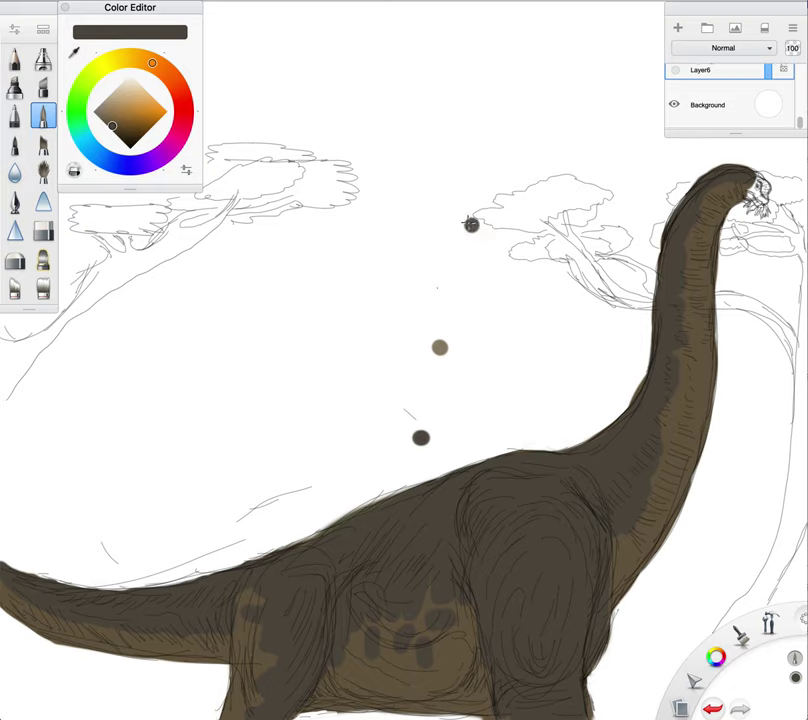
pyautogui.click(108, 125)
pyautogui.moveTo(440, 594); pyautogui.dragTo(464, 602)
pyautogui.moveTo(377, 635)
pyautogui.mouseDown()
pyautogui.moveTo(359, 630)
pyautogui.moveTo(328, 680)
pyautogui.mouseUp()
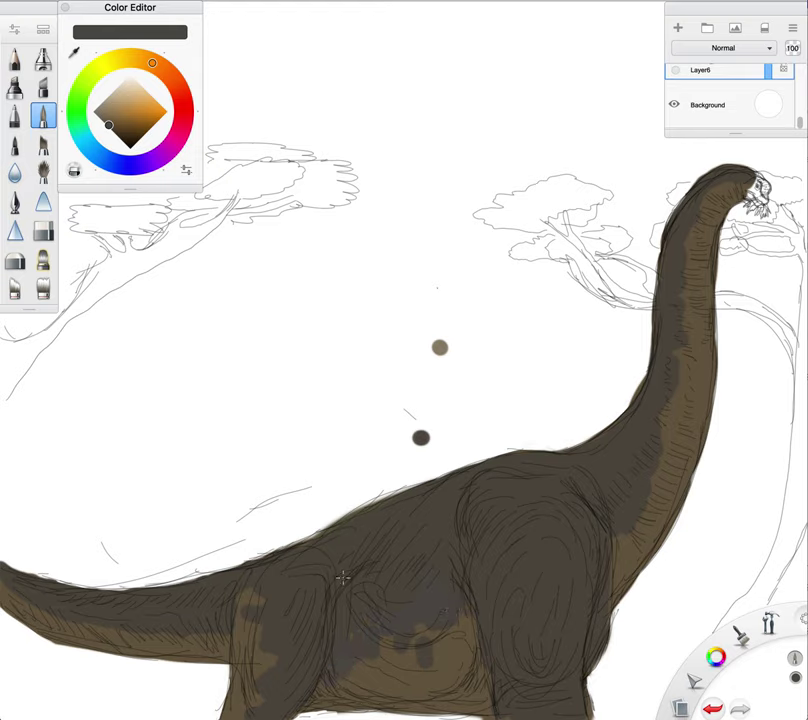
pyautogui.click(109, 124)
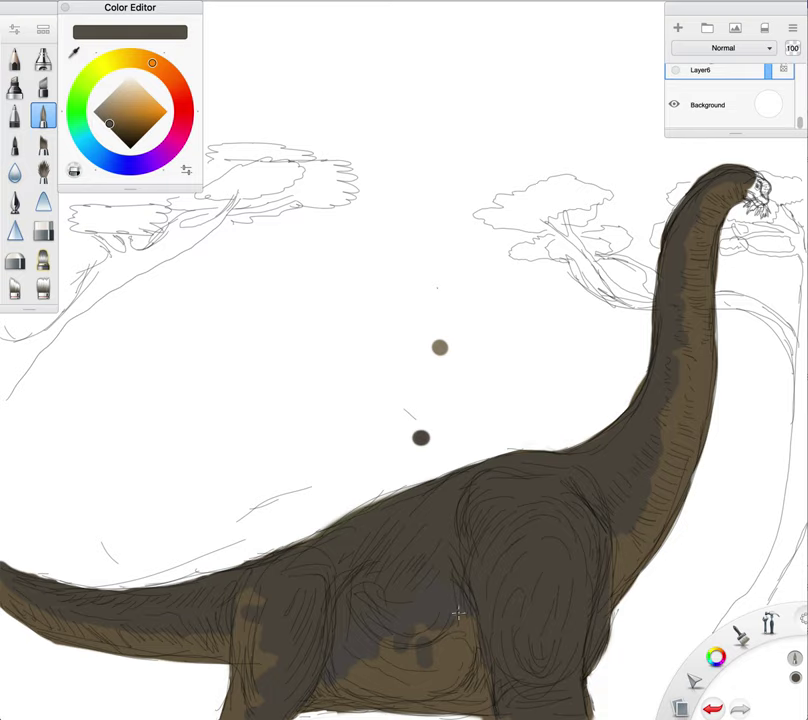
pyautogui.click(73, 53)
pyautogui.click(418, 546)
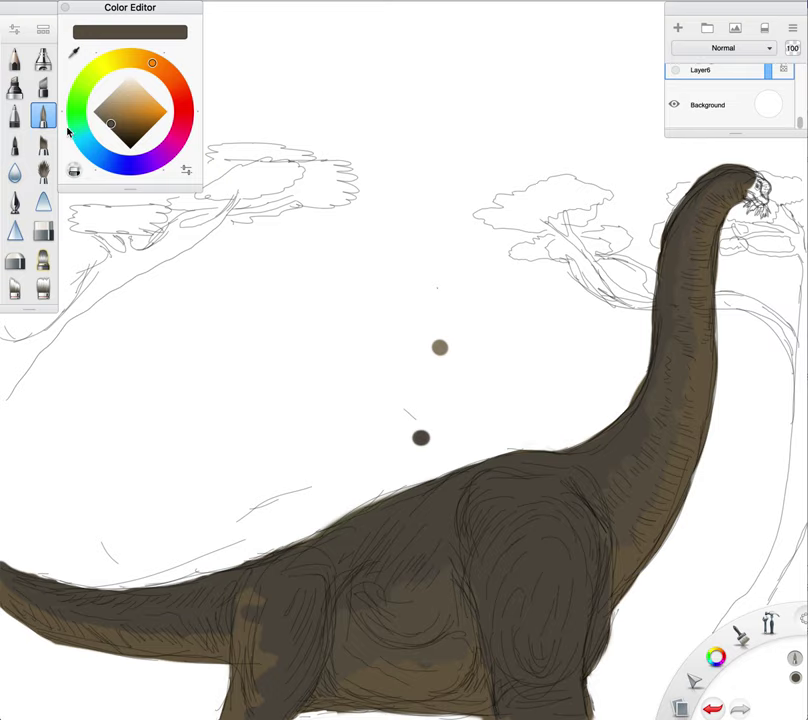
pyautogui.click(113, 125)
pyautogui.click(340, 484)
pyautogui.press('super+z')
pyautogui.click(114, 128)
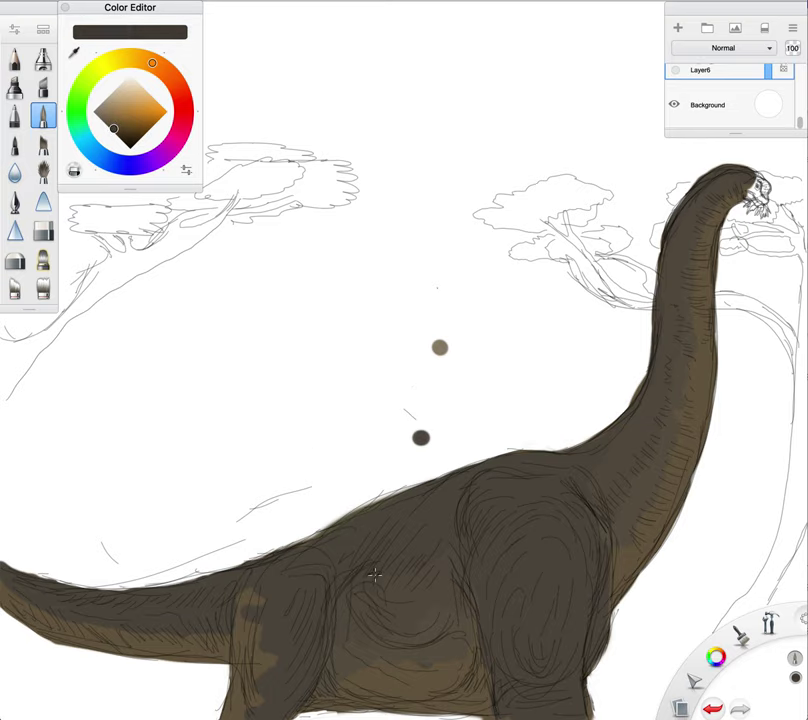
pyautogui.hotkey('ctrl', 'z')
# Choose a medium dark grey-brown and extend the shading down over the lower belly beside the hind leg
pyautogui.click(111, 124)
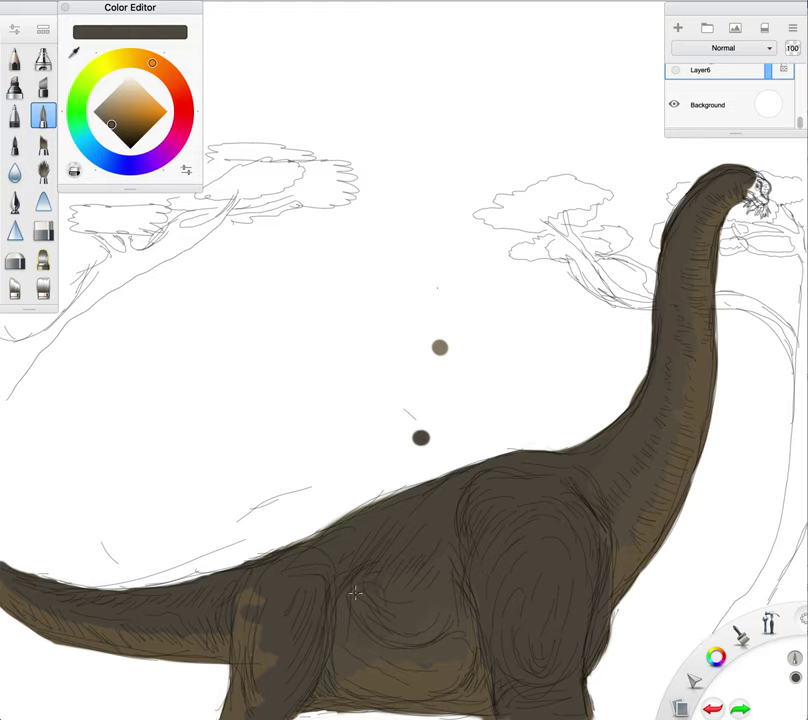
pyautogui.click(344, 624)
pyautogui.hotkey('ctrl', 'z')
pyautogui.moveTo(339, 658); pyautogui.dragTo(356, 701)
# Blend the shading edge along the tail in a slightly lighter grey-brown and cover the remaining brown patches on the hind leg
pyautogui.click(110, 123)
pyautogui.click(255, 370)
pyautogui.hotkey('ctrl', 'z')
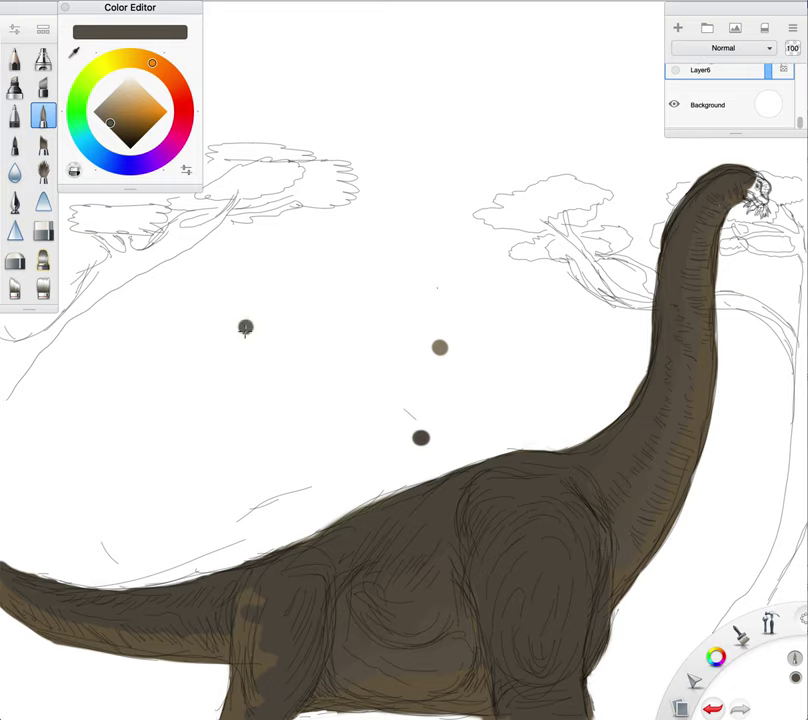
pyautogui.moveTo(192, 632)
pyautogui.mouseDown()
pyautogui.moveTo(91, 627)
pyautogui.moveTo(29, 605)
pyautogui.mouseUp()
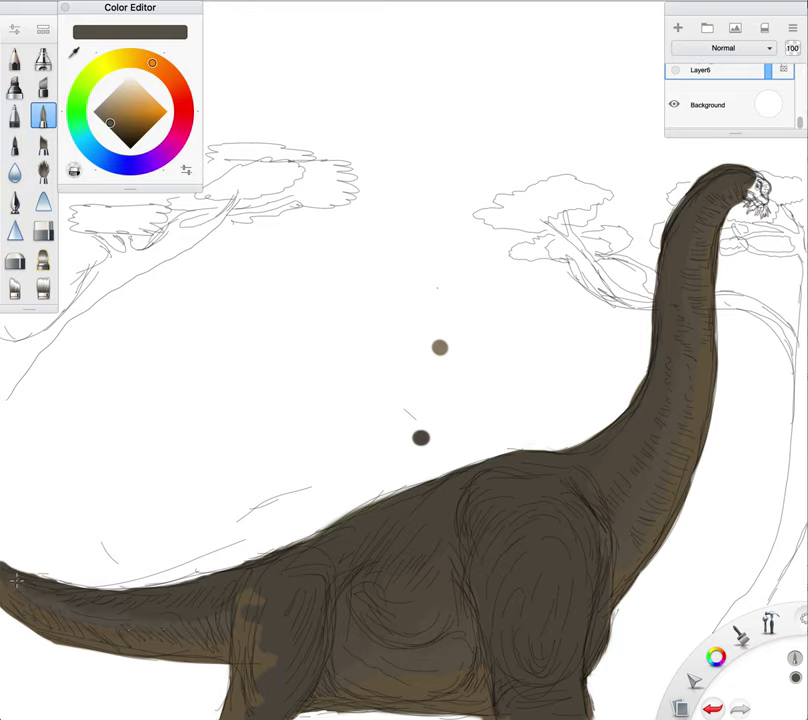
pyautogui.click(73, 52)
pyautogui.click(408, 610)
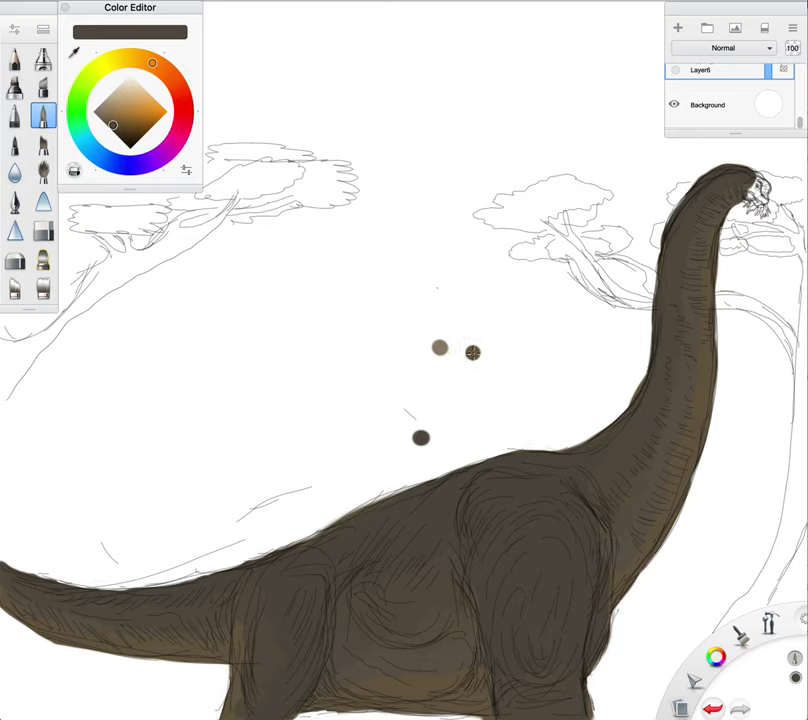
pyautogui.click(48, 234)
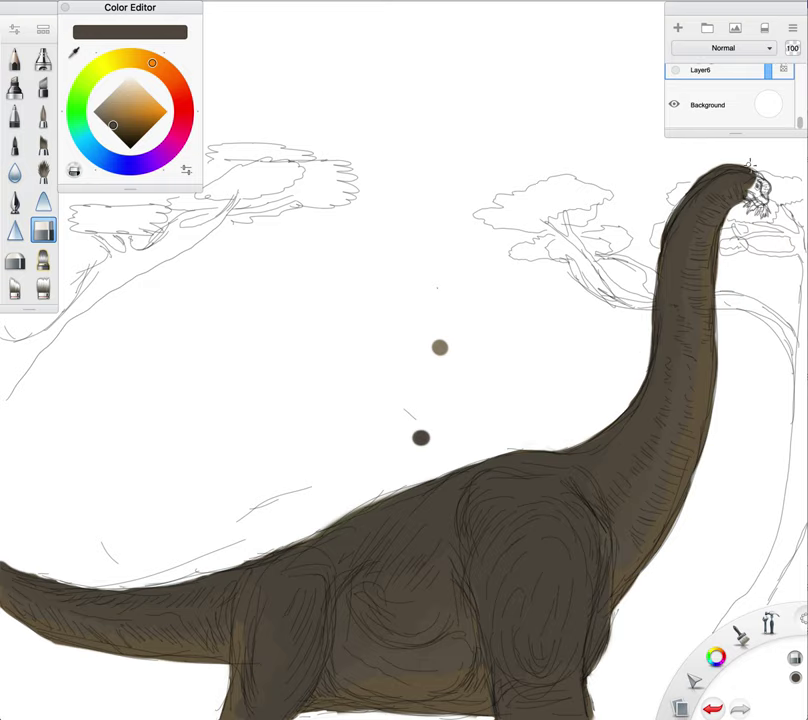
pyautogui.moveTo(740, 163)
pyautogui.mouseDown()
pyautogui.moveTo(699, 176)
pyautogui.moveTo(739, 187)
pyautogui.moveTo(686, 186)
pyautogui.moveTo(720, 175)
pyautogui.moveTo(681, 204)
pyautogui.mouseUp()
pyautogui.moveTo(715, 172); pyautogui.dragTo(674, 213)
pyautogui.moveTo(728, 164)
pyautogui.mouseDown()
pyautogui.moveTo(696, 188)
pyautogui.moveTo(764, 173)
pyautogui.mouseUp()
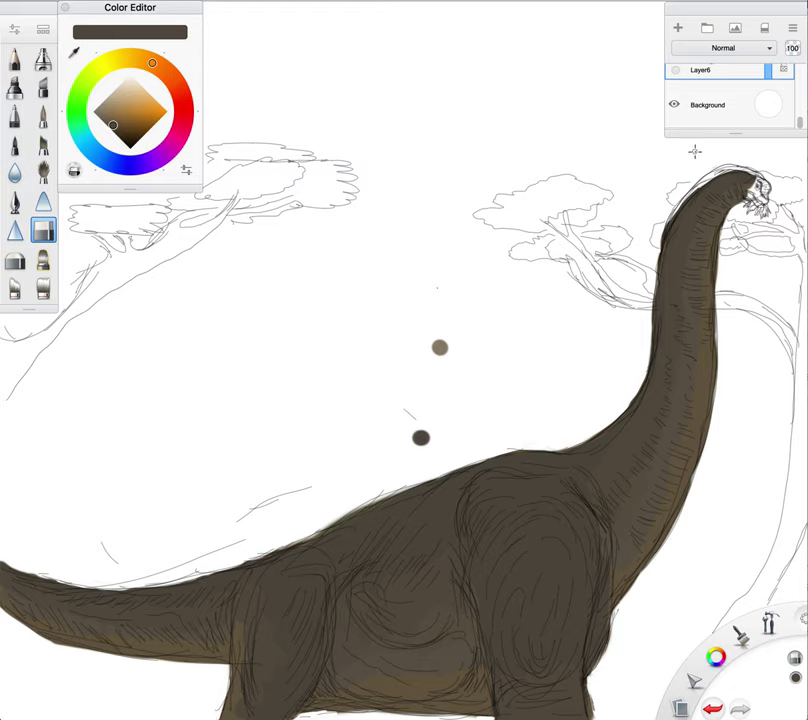
pyautogui.click(712, 708)
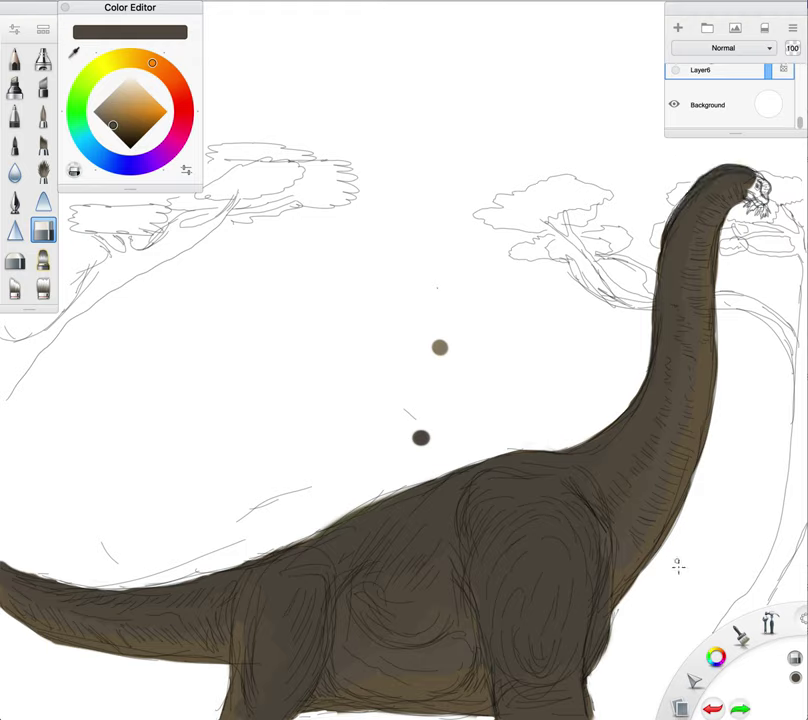
# Sample the dark brown from the top of the neck, set the Paintbrush size to 10.4 and paint the head
pyautogui.click(73, 51)
pyautogui.click(742, 174)
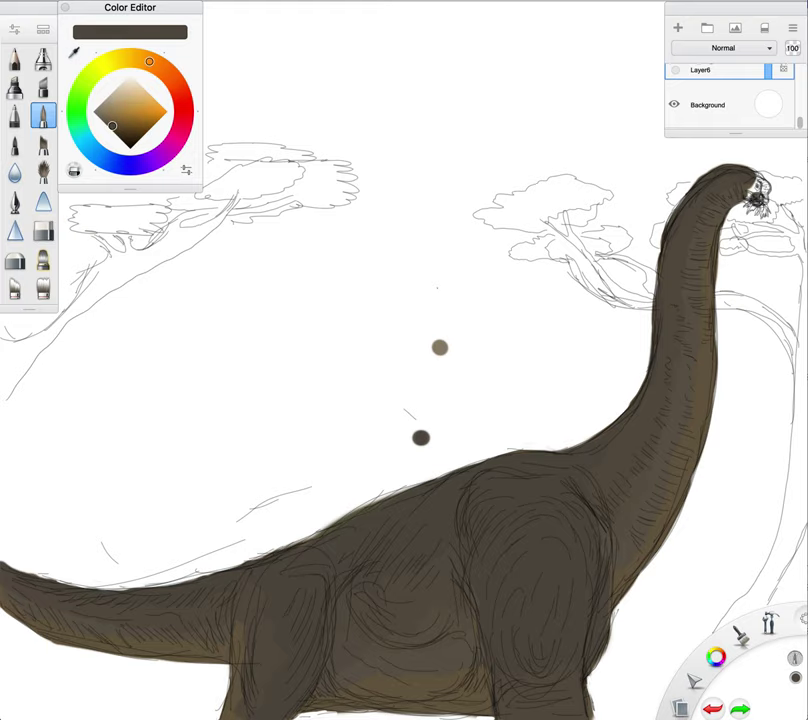
pyautogui.click(14, 29)
pyautogui.moveTo(410, 266); pyautogui.dragTo(392, 266)
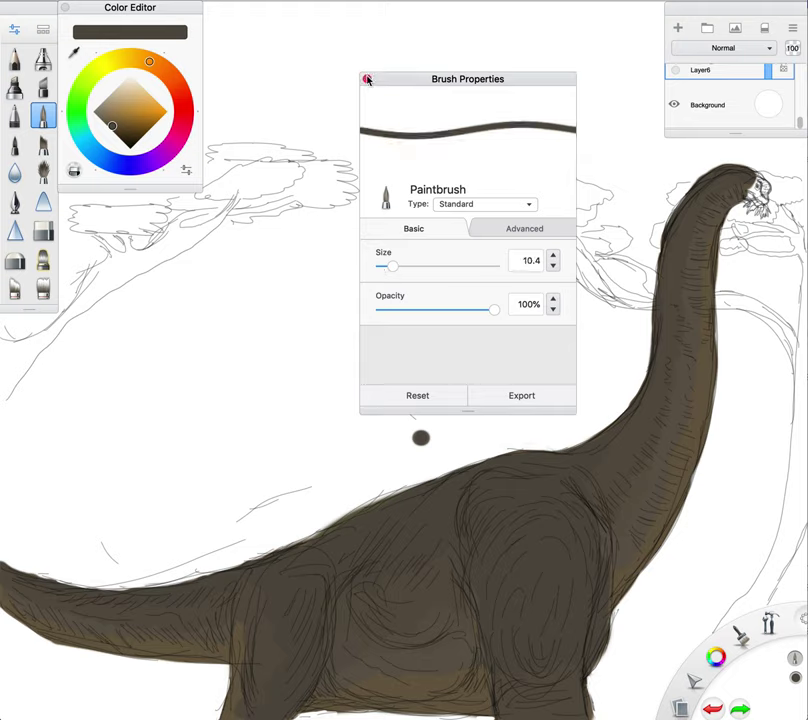
pyautogui.click(366, 78)
pyautogui.moveTo(758, 190)
pyautogui.mouseDown()
pyautogui.moveTo(763, 200)
pyautogui.moveTo(764, 183)
pyautogui.moveTo(752, 181)
pyautogui.mouseUp()
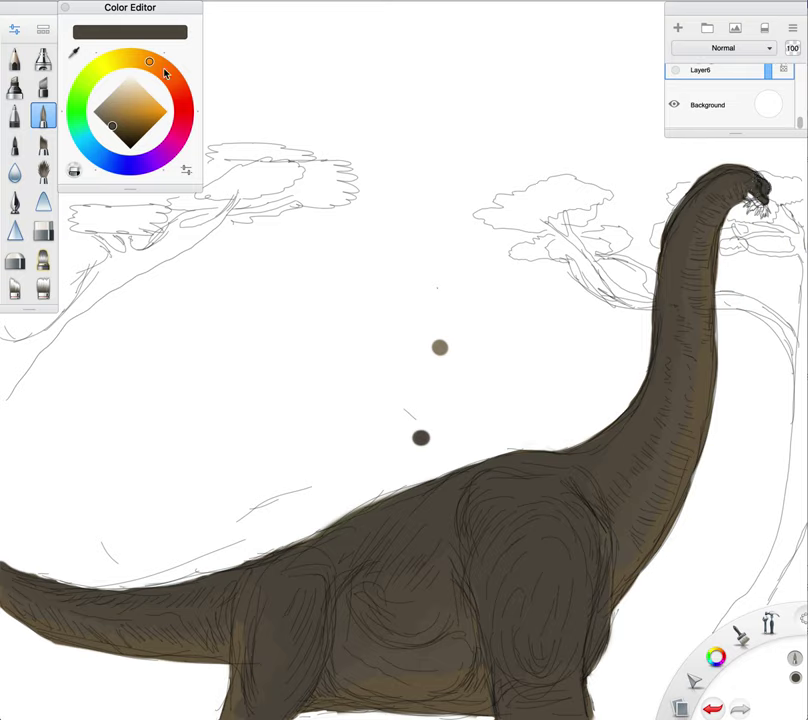
# Choose a dark blue-grey, reduce the Paintbrush size to paint the snout, and erase the two colour test dots above the back
pyautogui.click(74, 53)
pyautogui.click(736, 186)
pyautogui.click(95, 153)
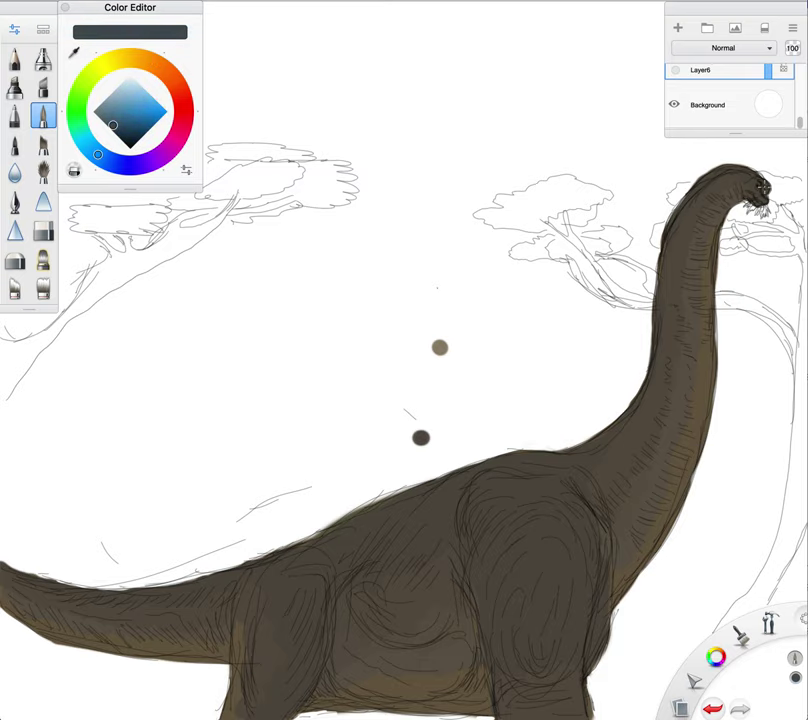
pyautogui.click(13, 27)
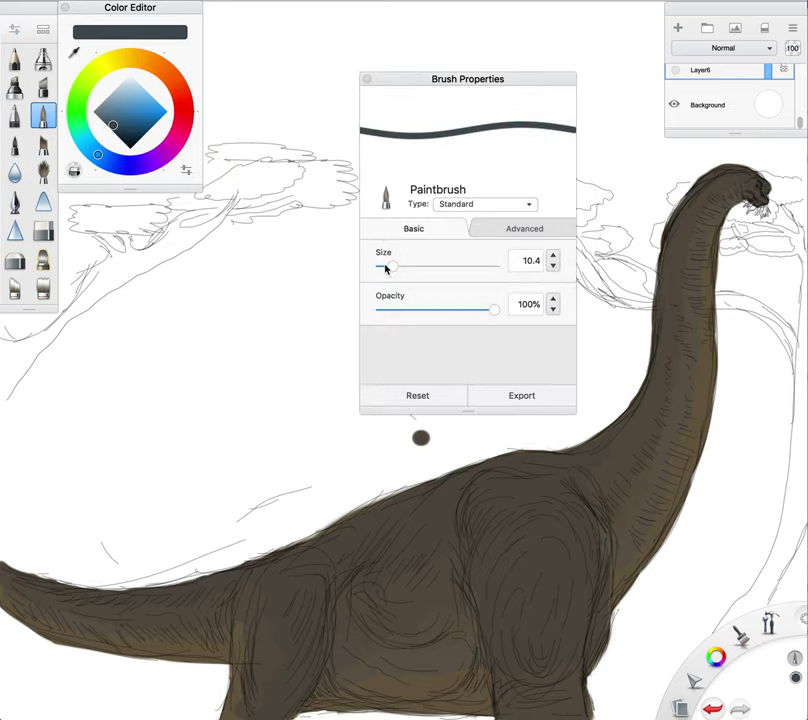
pyautogui.moveTo(386, 266); pyautogui.dragTo(382, 266)
pyautogui.click(367, 79)
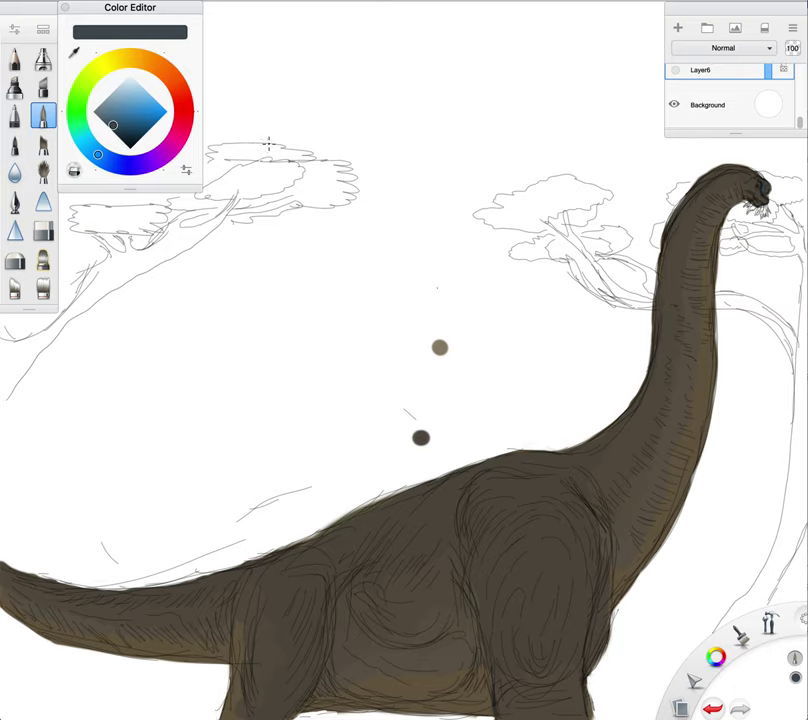
pyautogui.click(43, 231)
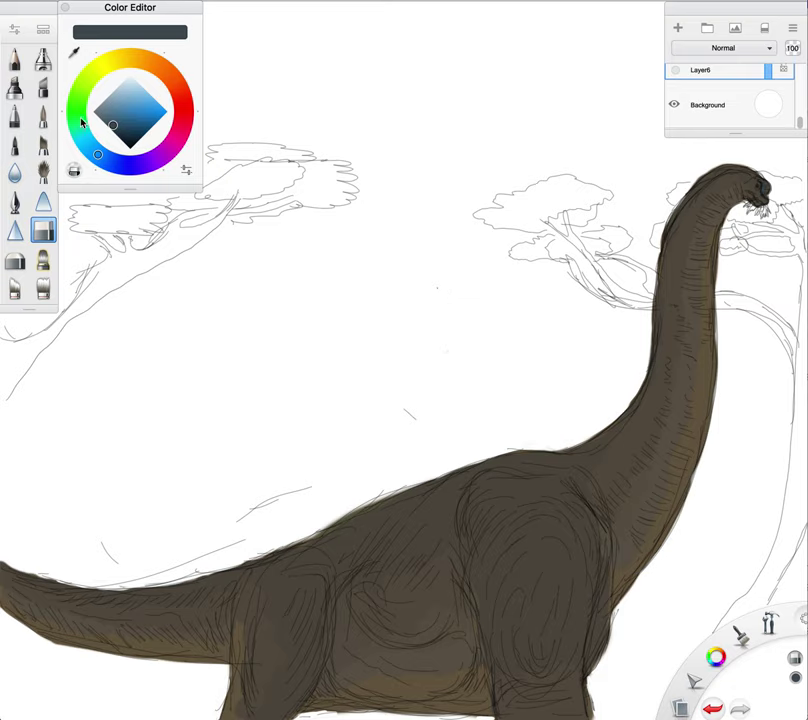
# Paint the leaves in the sauropod's mouth and, at Paintbrush size 13.0, the middle tree's top canopy in dark olive green
pyautogui.moveTo(81, 121)
pyautogui.mouseDown()
pyautogui.moveTo(89, 76)
pyautogui.moveTo(82, 84)
pyautogui.mouseUp()
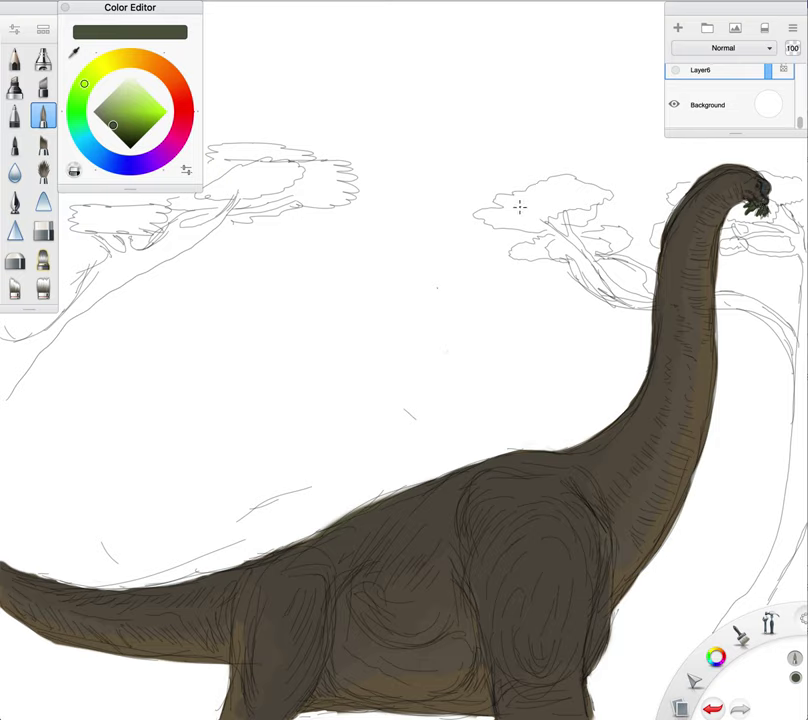
pyautogui.click(87, 79)
pyautogui.moveTo(529, 226); pyautogui.dragTo(548, 214)
pyautogui.click(14, 29)
pyautogui.moveTo(384, 266); pyautogui.dragTo(396, 266)
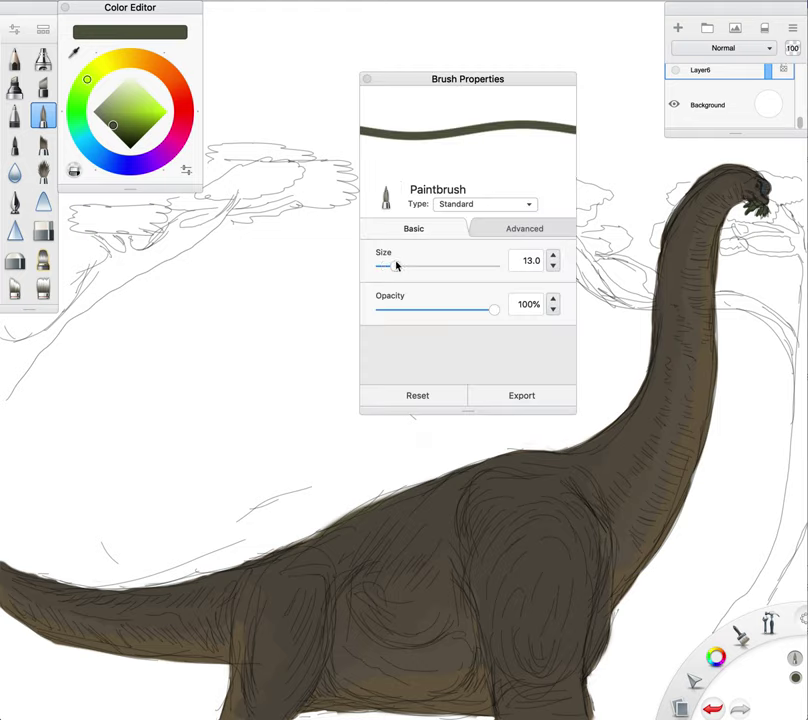
pyautogui.click(367, 79)
pyautogui.moveTo(530, 222)
pyautogui.mouseDown()
pyautogui.moveTo(550, 206)
pyautogui.moveTo(541, 213)
pyautogui.moveTo(596, 197)
pyautogui.moveTo(566, 172)
pyautogui.moveTo(510, 184)
pyautogui.moveTo(493, 190)
pyautogui.moveTo(494, 222)
pyautogui.moveTo(532, 202)
pyautogui.mouseUp()
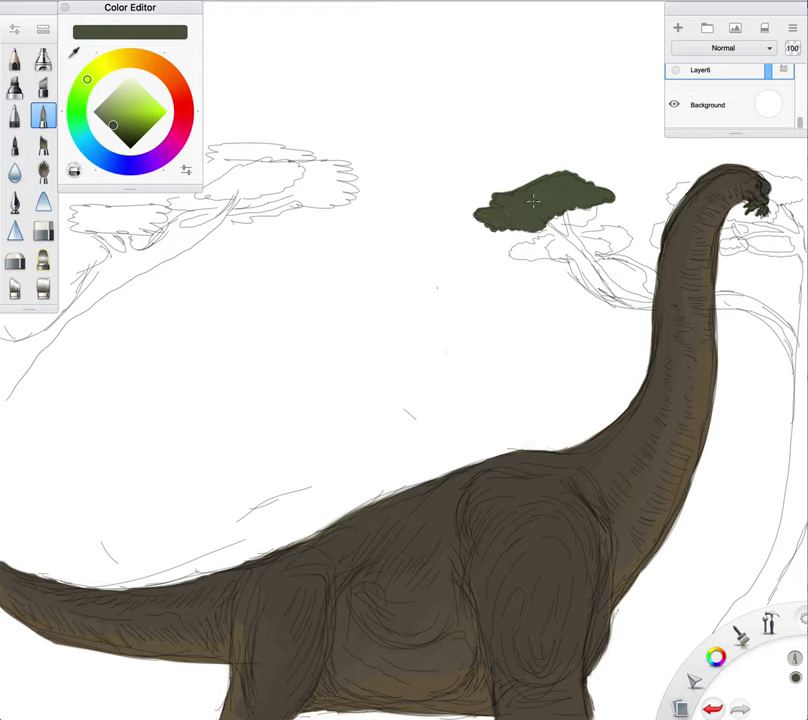
# Choose a slightly lighter olive green, highlight the middle tree's top canopy and fill its smaller lower foliage clumps
pyautogui.click(110, 123)
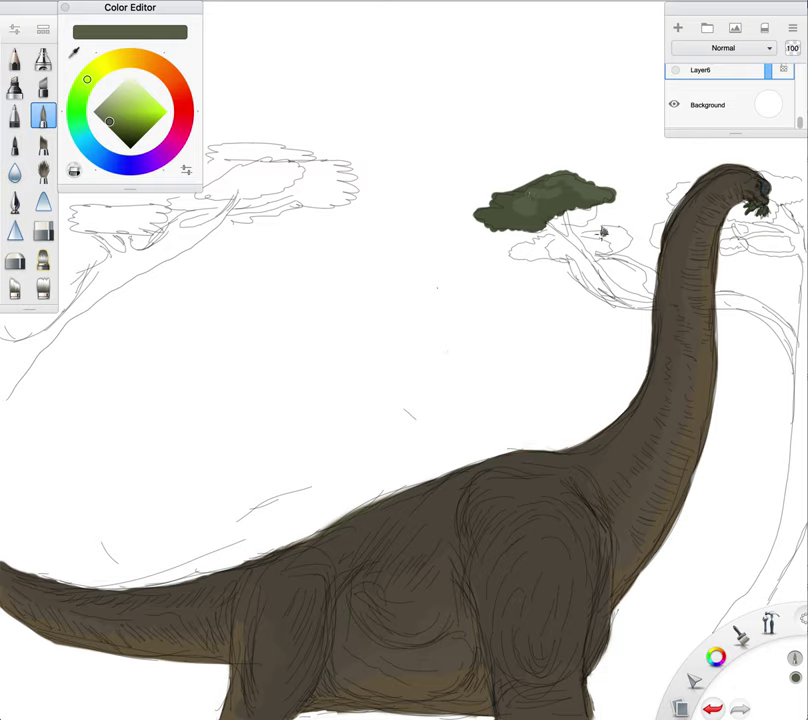
pyautogui.moveTo(584, 232)
pyautogui.mouseDown()
pyautogui.moveTo(616, 236)
pyautogui.moveTo(607, 256)
pyautogui.moveTo(623, 235)
pyautogui.mouseUp()
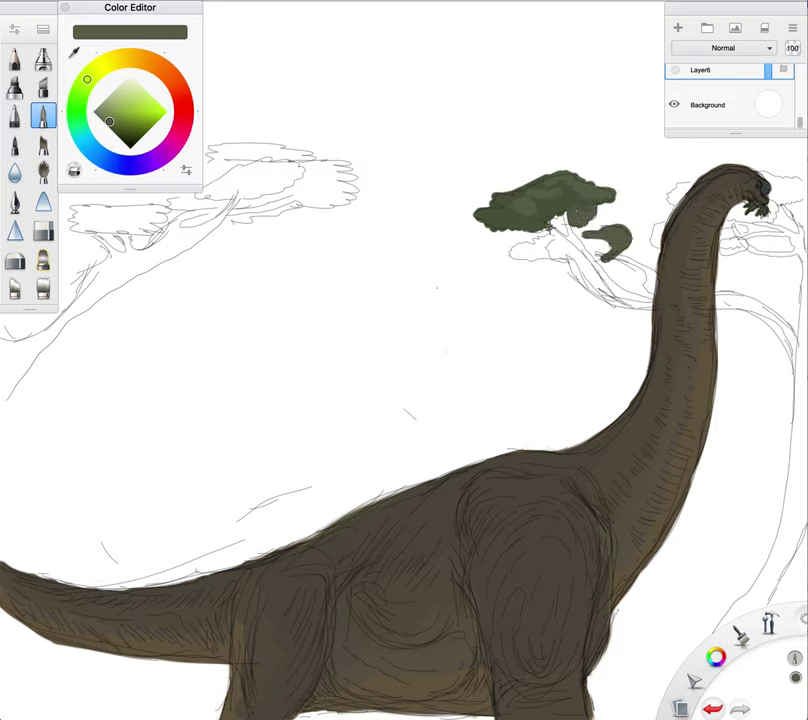
pyautogui.moveTo(538, 228)
pyautogui.mouseDown()
pyautogui.moveTo(512, 258)
pyautogui.moveTo(543, 251)
pyautogui.moveTo(563, 262)
pyautogui.moveTo(548, 237)
pyautogui.moveTo(571, 265)
pyautogui.mouseUp()
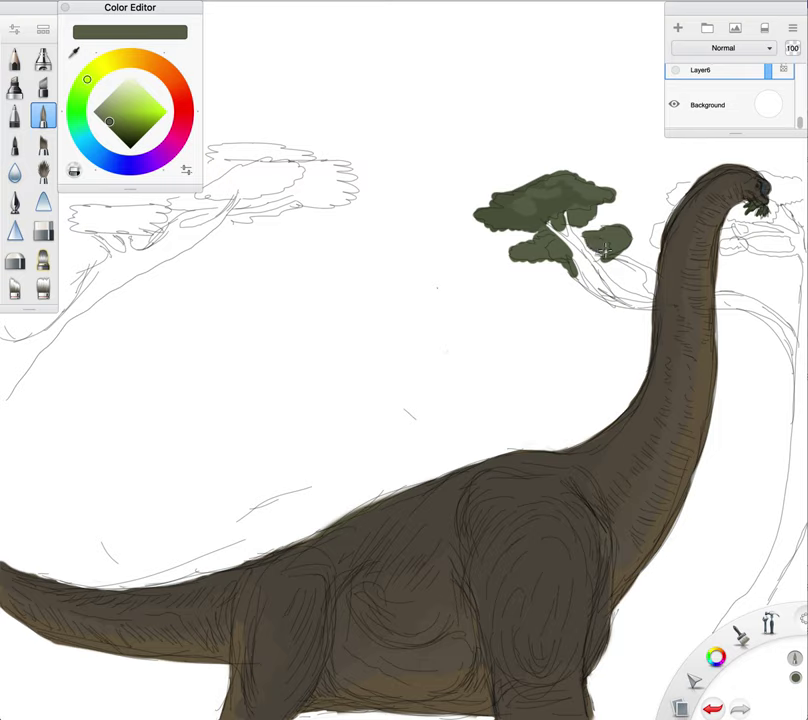
# Fill the foliage clumps around the sauropod's head in the same green and the lower clumps beside the neck in a purer green
pyautogui.moveTo(777, 203)
pyautogui.mouseDown()
pyautogui.moveTo(788, 187)
pyautogui.moveTo(798, 188)
pyautogui.moveTo(791, 194)
pyautogui.mouseUp()
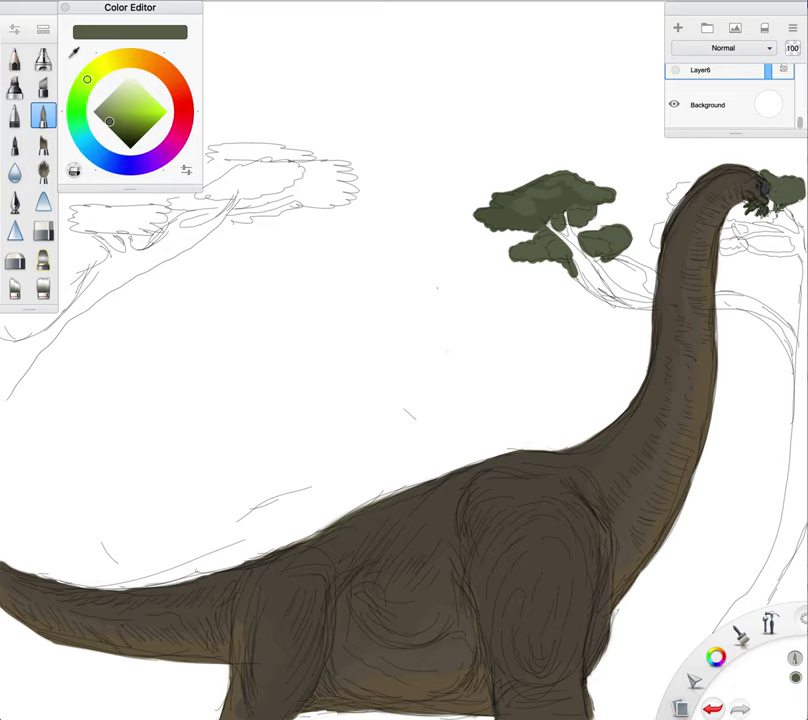
pyautogui.moveTo(775, 209); pyautogui.dragTo(758, 220)
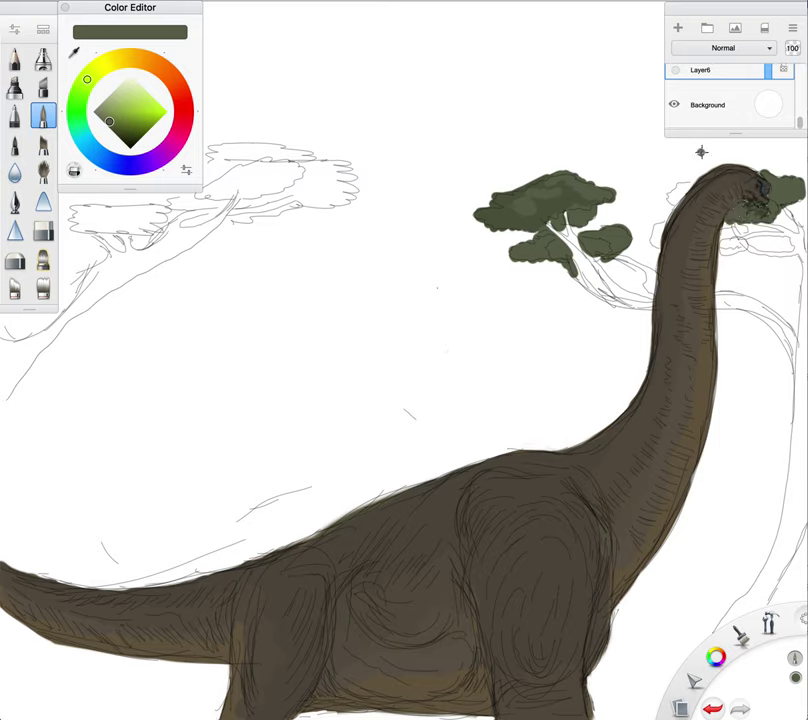
pyautogui.click(674, 195)
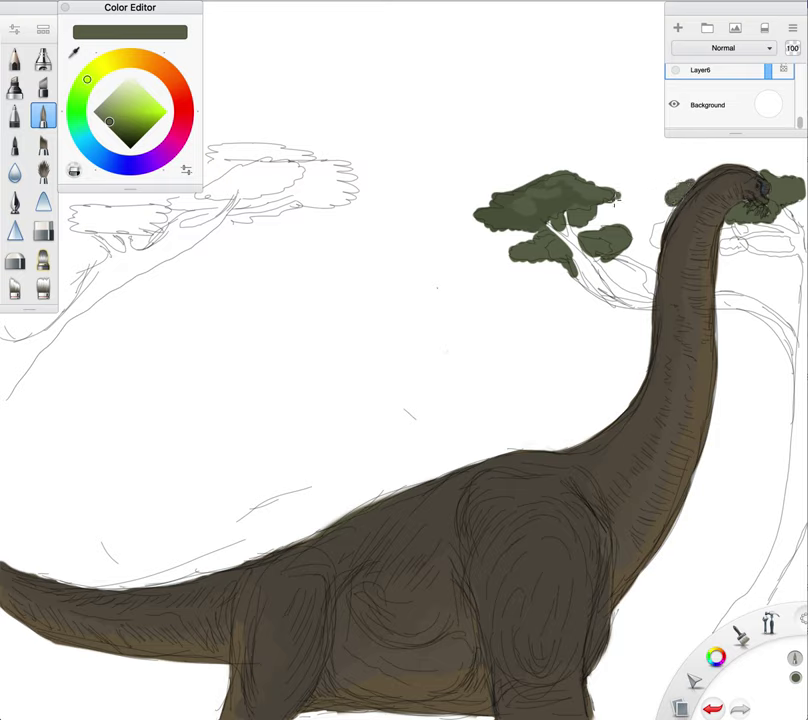
pyautogui.click(81, 92)
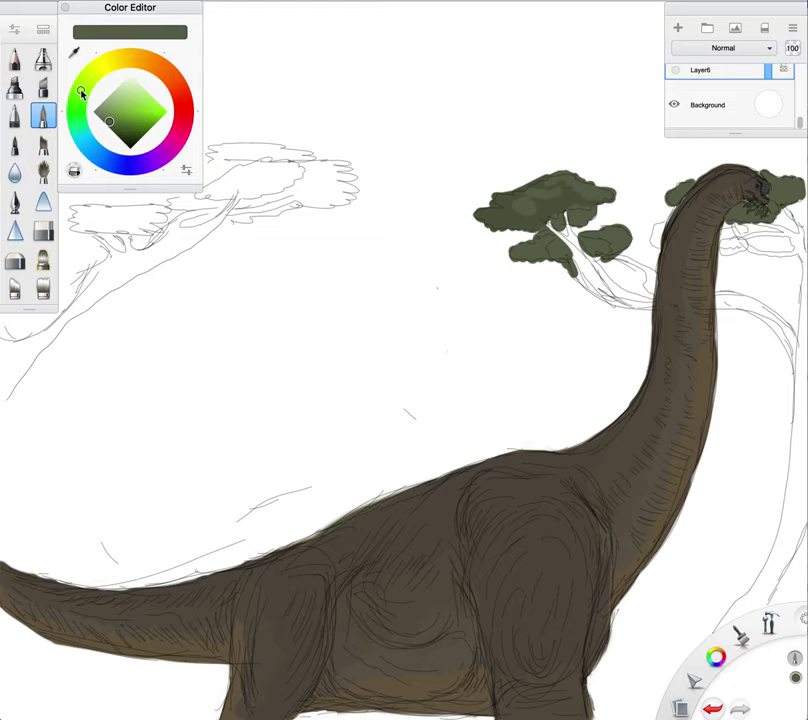
pyautogui.moveTo(731, 239)
pyautogui.mouseDown()
pyautogui.moveTo(742, 246)
pyautogui.moveTo(733, 247)
pyautogui.moveTo(728, 224)
pyautogui.moveTo(720, 240)
pyautogui.mouseUp()
pyautogui.click(656, 233)
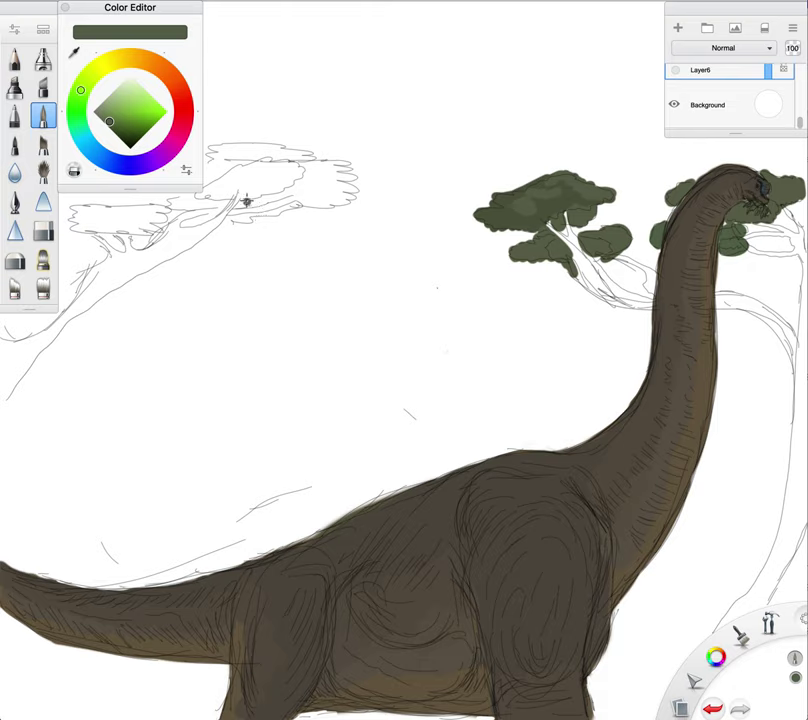
# Paint all foliage of the left tree in muted dark green, using a slightly lighter shade for the outer parts of the canopy
pyautogui.moveTo(260, 178)
pyautogui.mouseDown()
pyautogui.moveTo(235, 177)
pyautogui.moveTo(250, 188)
pyautogui.moveTo(225, 185)
pyautogui.moveTo(266, 186)
pyautogui.moveTo(250, 175)
pyautogui.moveTo(285, 170)
pyautogui.moveTo(290, 185)
pyautogui.moveTo(243, 184)
pyautogui.moveTo(232, 199)
pyautogui.moveTo(214, 197)
pyautogui.mouseUp()
pyautogui.moveTo(98, 224)
pyautogui.mouseDown()
pyautogui.moveTo(88, 229)
pyautogui.moveTo(67, 218)
pyautogui.moveTo(160, 216)
pyautogui.moveTo(100, 207)
pyautogui.mouseUp()
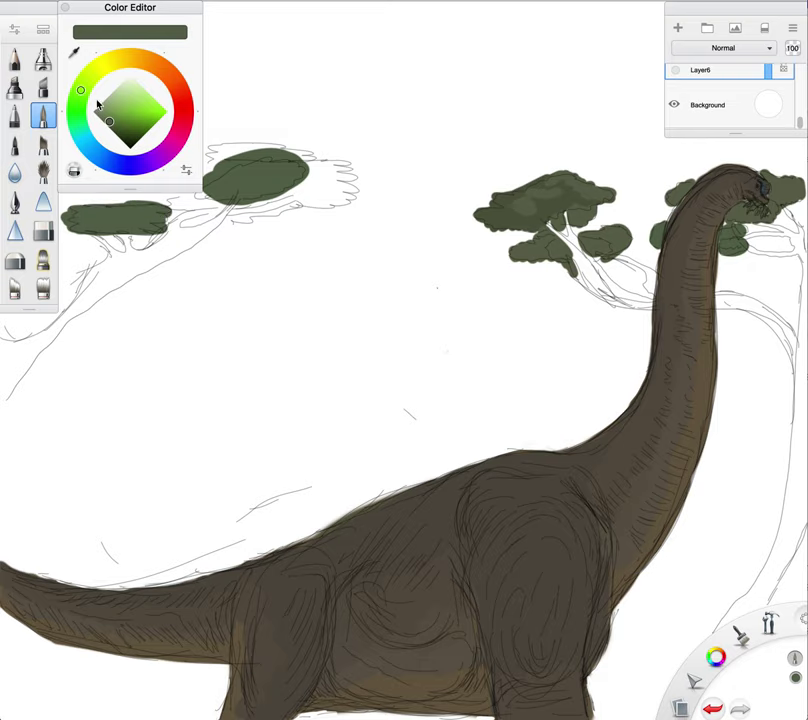
pyautogui.click(106, 118)
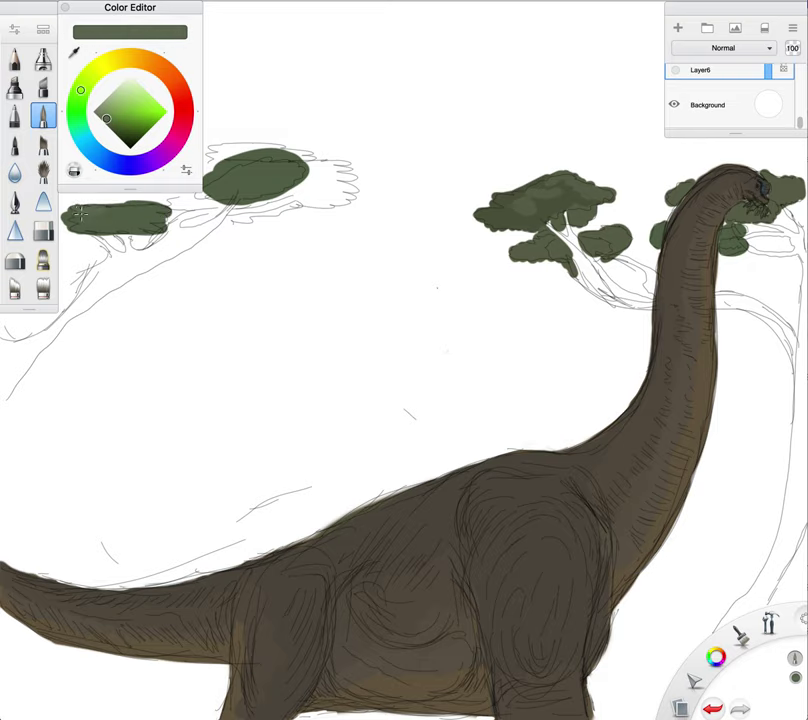
pyautogui.moveTo(268, 152)
pyautogui.mouseDown()
pyautogui.moveTo(320, 180)
pyautogui.moveTo(315, 195)
pyautogui.moveTo(240, 220)
pyautogui.moveTo(254, 215)
pyautogui.moveTo(245, 211)
pyautogui.mouseUp()
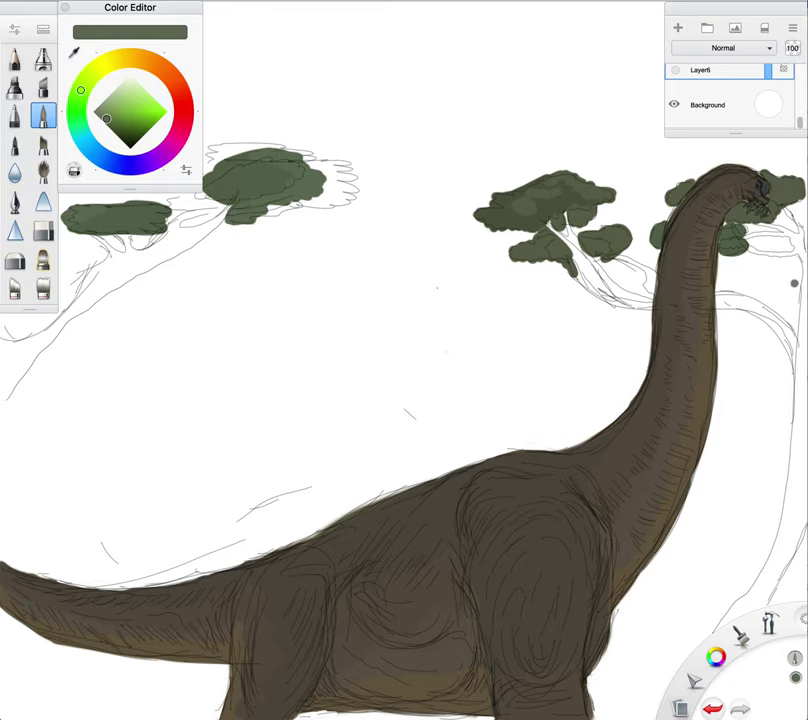
pyautogui.press('super+Tab')
pyautogui.moveTo(298, 195)
pyautogui.mouseDown()
pyautogui.moveTo(288, 205)
pyautogui.moveTo(300, 209)
pyautogui.moveTo(263, 212)
pyautogui.mouseUp()
pyautogui.moveTo(316, 194)
pyautogui.mouseDown()
pyautogui.moveTo(350, 199)
pyautogui.moveTo(352, 186)
pyautogui.moveTo(300, 166)
pyautogui.moveTo(339, 165)
pyautogui.moveTo(292, 156)
pyautogui.moveTo(300, 153)
pyautogui.moveTo(214, 150)
pyautogui.moveTo(241, 155)
pyautogui.moveTo(207, 196)
pyautogui.mouseUp()
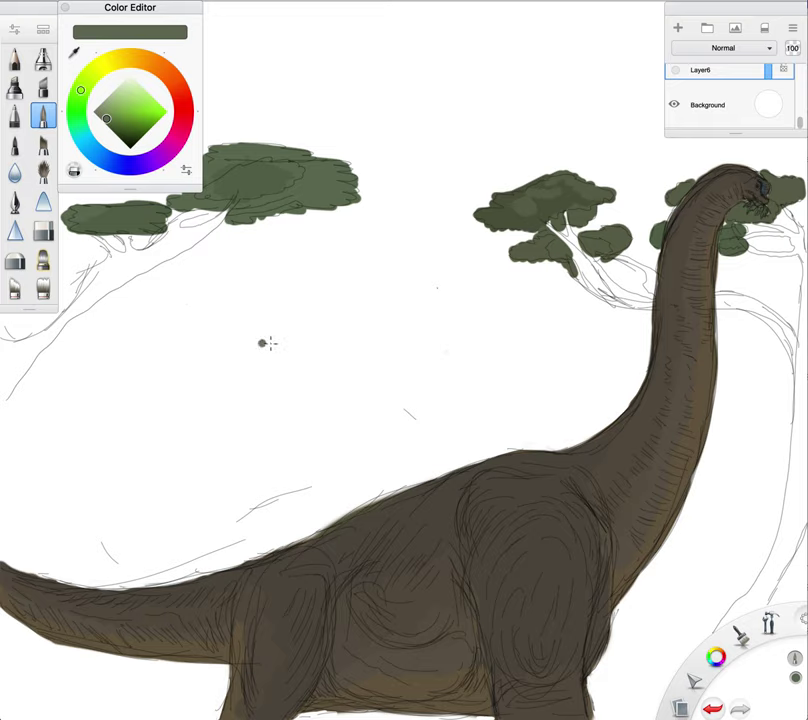
pyautogui.press('Tab')
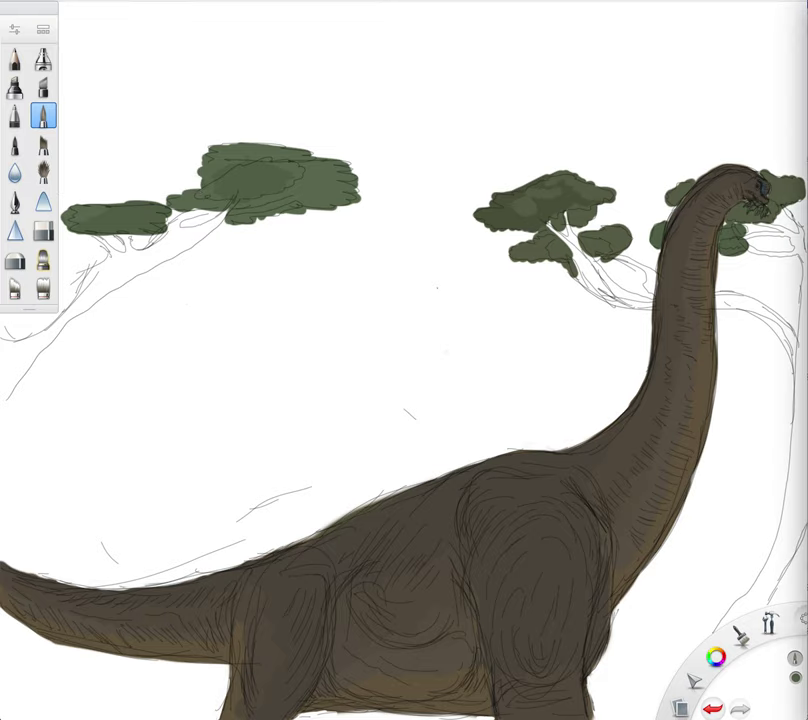
pyautogui.click(359, 300)
pyautogui.press('Tab')
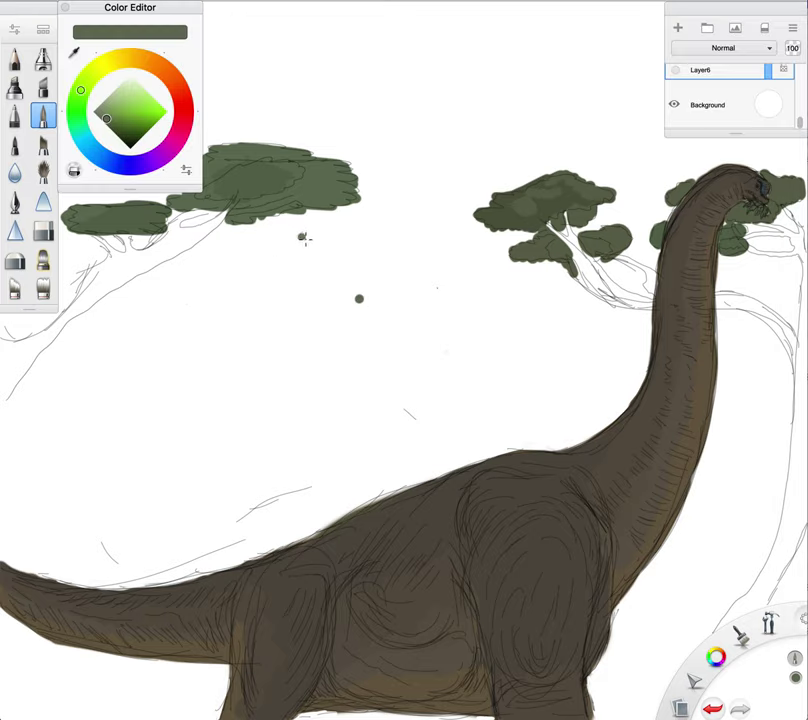
# Choose a muted yellow-brown, paint the upper branches inside the middle tree's canopy and erase the overshooting lower stroke
pyautogui.moveTo(105, 69); pyautogui.dragTo(128, 57)
pyautogui.click(402, 199)
pyautogui.hotkey('ctrl', 'z')
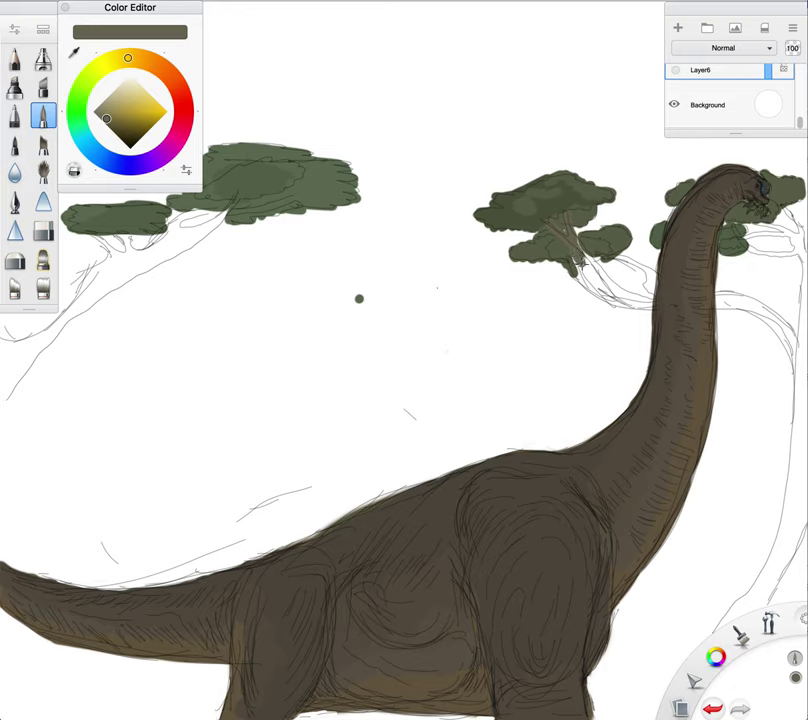
pyautogui.moveTo(578, 253); pyautogui.dragTo(604, 306)
pyautogui.click(43, 230)
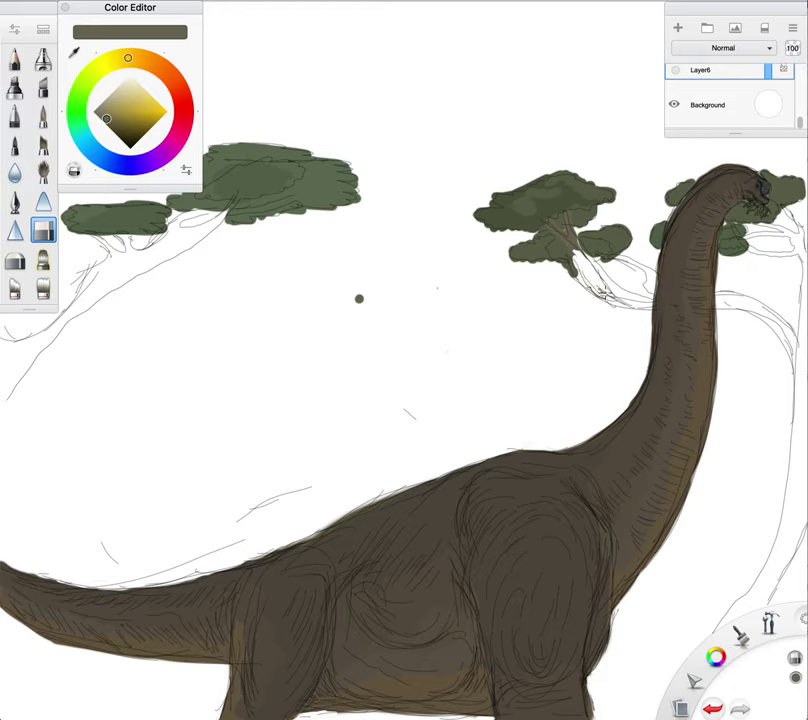
pyautogui.click(43, 115)
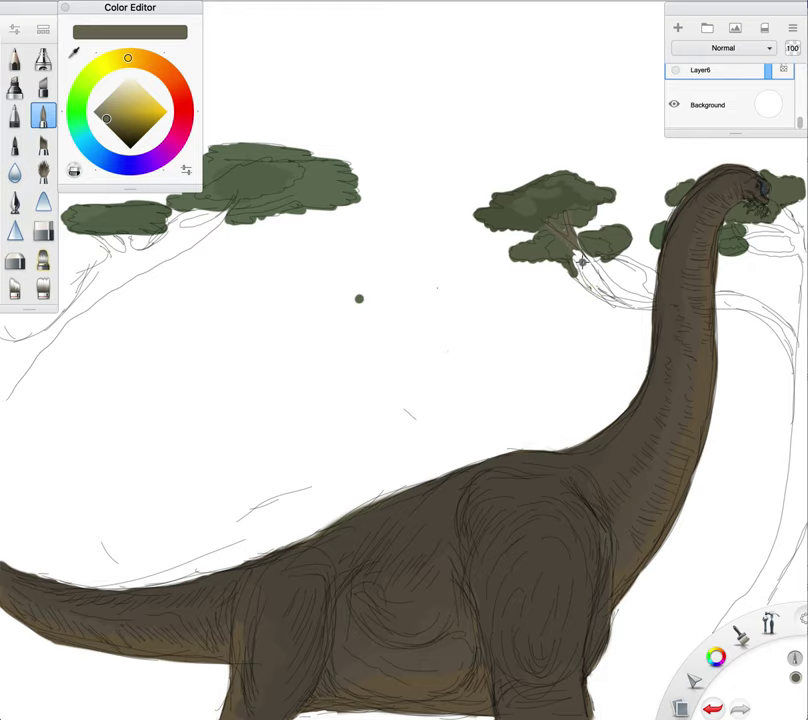
# Paint the middle tree's lower branches in muted brown from the foliage clumps to the sauropod's neck
pyautogui.moveTo(577, 250)
pyautogui.mouseDown()
pyautogui.moveTo(616, 292)
pyautogui.moveTo(646, 303)
pyautogui.mouseUp()
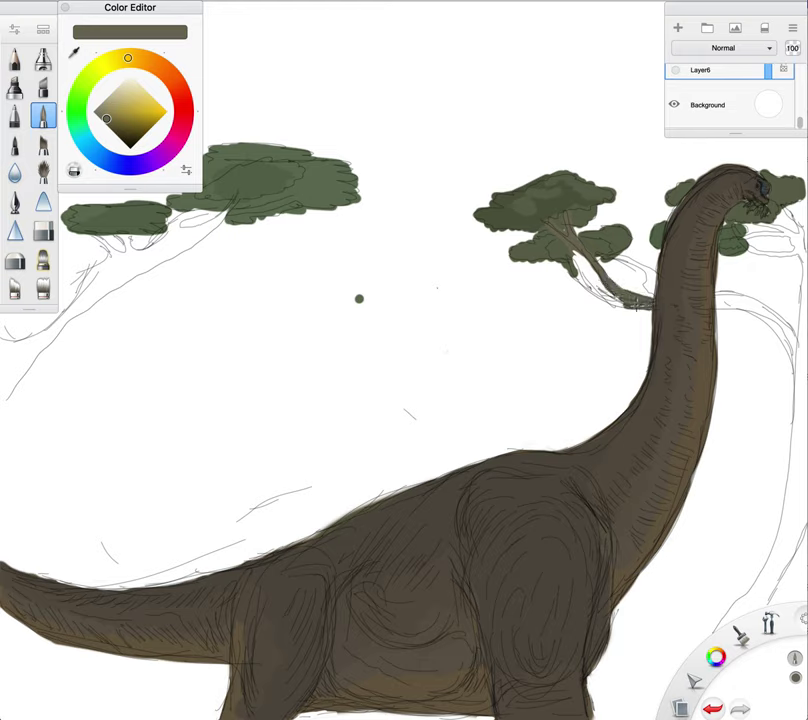
pyautogui.moveTo(583, 284)
pyautogui.mouseDown()
pyautogui.moveTo(572, 262)
pyautogui.moveTo(591, 286)
pyautogui.moveTo(621, 300)
pyautogui.mouseUp()
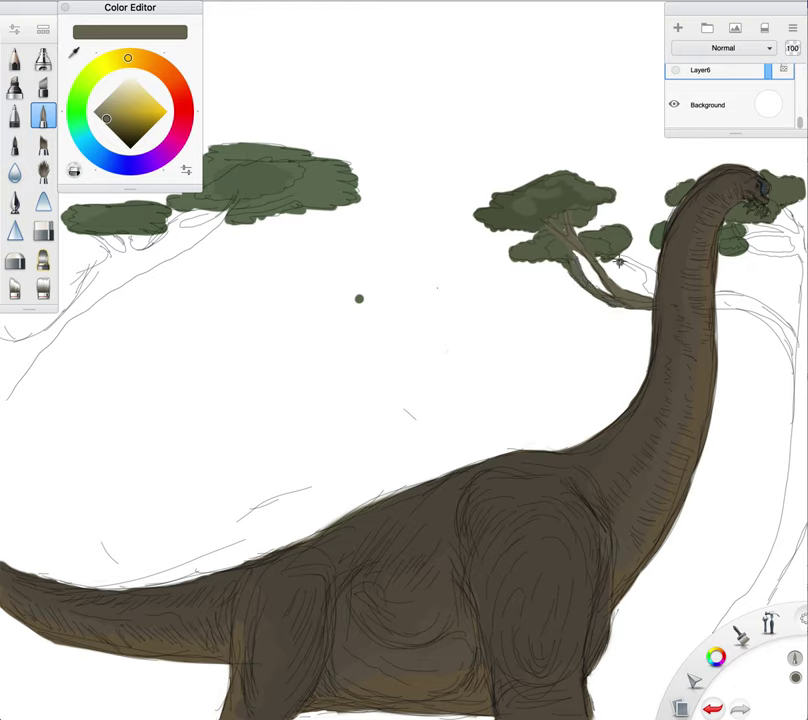
pyautogui.moveTo(610, 253)
pyautogui.mouseDown()
pyautogui.moveTo(648, 276)
pyautogui.moveTo(653, 291)
pyautogui.moveTo(641, 268)
pyautogui.mouseUp()
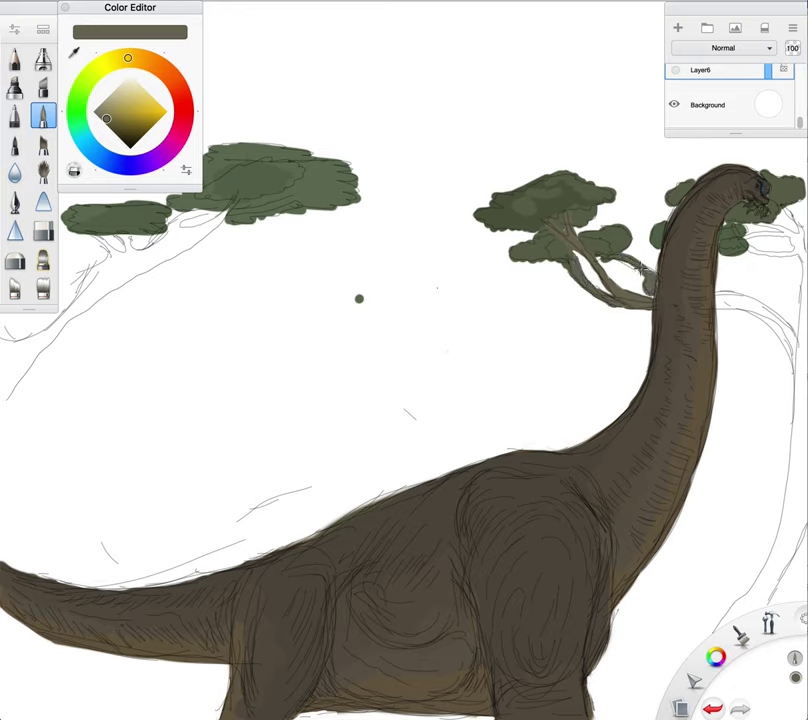
# Paint the branches and trunk to the right of the neck and the left tree's trunk and branches in the same brown
pyautogui.moveTo(722, 302)
pyautogui.mouseDown()
pyautogui.moveTo(793, 352)
pyautogui.moveTo(783, 332)
pyautogui.moveTo(795, 355)
pyautogui.moveTo(739, 293)
pyautogui.moveTo(785, 340)
pyautogui.moveTo(794, 315)
pyautogui.moveTo(801, 344)
pyautogui.moveTo(800, 255)
pyautogui.moveTo(768, 258)
pyautogui.moveTo(743, 238)
pyautogui.moveTo(773, 233)
pyautogui.moveTo(792, 240)
pyautogui.moveTo(798, 257)
pyautogui.moveTo(793, 229)
pyautogui.moveTo(783, 237)
pyautogui.moveTo(789, 207)
pyautogui.moveTo(805, 253)
pyautogui.mouseUp()
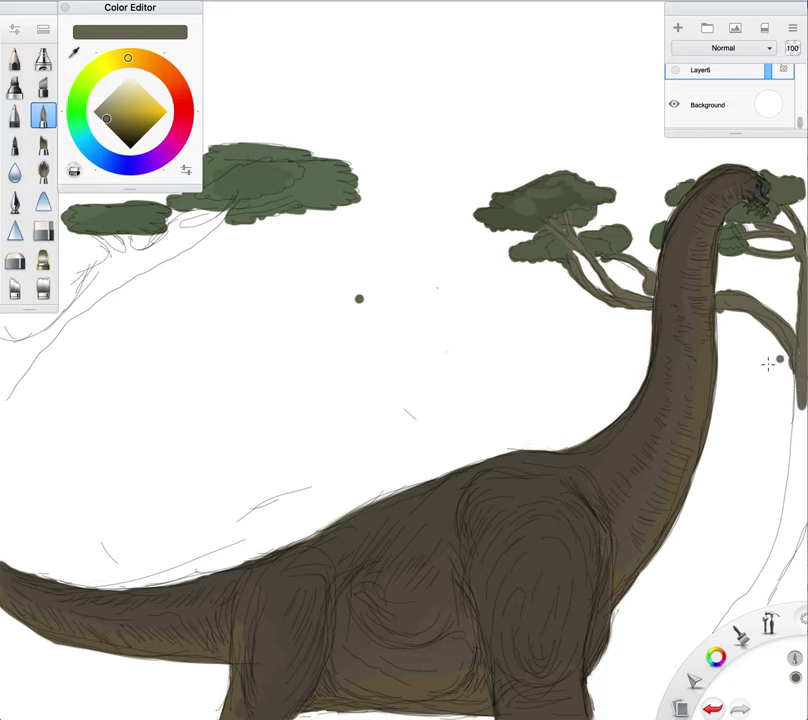
pyautogui.moveTo(800, 405)
pyautogui.mouseDown()
pyautogui.moveTo(795, 394)
pyautogui.moveTo(797, 483)
pyautogui.moveTo(794, 422)
pyautogui.moveTo(784, 542)
pyautogui.moveTo(788, 535)
pyautogui.moveTo(738, 548)
pyautogui.moveTo(760, 557)
pyautogui.moveTo(763, 575)
pyautogui.moveTo(790, 510)
pyautogui.moveTo(781, 550)
pyautogui.moveTo(768, 570)
pyautogui.moveTo(792, 508)
pyautogui.moveTo(778, 560)
pyautogui.moveTo(789, 493)
pyautogui.moveTo(786, 533)
pyautogui.moveTo(760, 589)
pyautogui.moveTo(775, 576)
pyautogui.moveTo(756, 613)
pyautogui.moveTo(723, 617)
pyautogui.mouseUp()
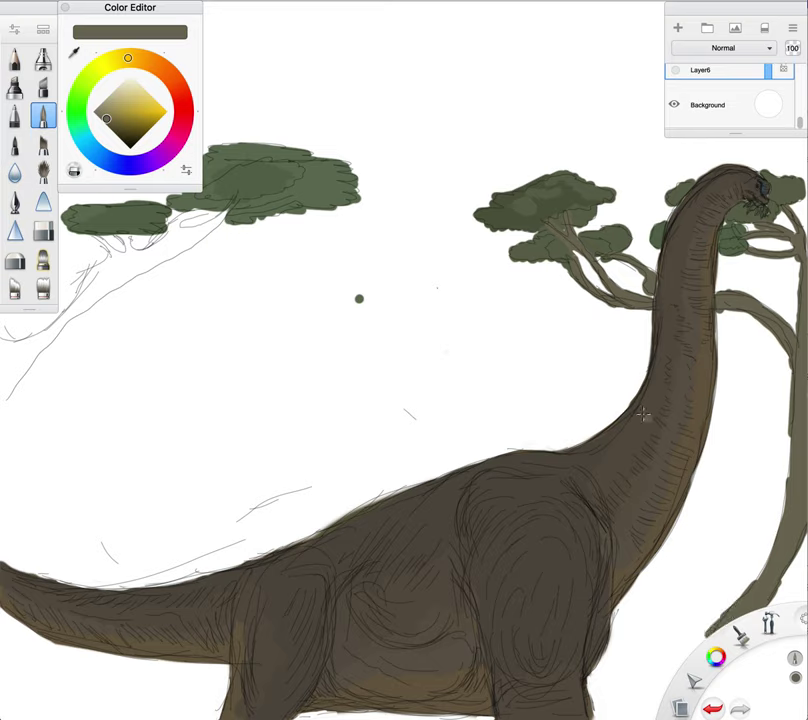
pyautogui.moveTo(203, 212)
pyautogui.mouseDown()
pyautogui.moveTo(167, 235)
pyautogui.moveTo(195, 212)
pyautogui.moveTo(168, 235)
pyautogui.moveTo(193, 232)
pyautogui.moveTo(236, 200)
pyautogui.moveTo(225, 215)
pyautogui.moveTo(190, 228)
pyautogui.moveTo(195, 236)
pyautogui.moveTo(152, 256)
pyautogui.moveTo(208, 230)
pyautogui.moveTo(148, 260)
pyautogui.moveTo(137, 254)
pyautogui.moveTo(165, 240)
pyautogui.moveTo(118, 262)
pyautogui.moveTo(123, 240)
pyautogui.moveTo(116, 262)
pyautogui.moveTo(95, 235)
pyautogui.moveTo(122, 262)
pyautogui.moveTo(66, 310)
pyautogui.moveTo(103, 270)
pyautogui.moveTo(72, 300)
pyautogui.moveTo(122, 265)
pyautogui.moveTo(155, 258)
pyautogui.moveTo(107, 290)
pyautogui.moveTo(180, 255)
pyautogui.moveTo(84, 295)
pyautogui.moveTo(68, 318)
pyautogui.moveTo(112, 290)
pyautogui.moveTo(57, 320)
pyautogui.moveTo(42, 340)
pyautogui.moveTo(64, 322)
pyautogui.moveTo(18, 364)
pyautogui.moveTo(8, 356)
pyautogui.moveTo(38, 338)
pyautogui.moveTo(4, 338)
pyautogui.moveTo(8, 362)
pyautogui.moveTo(18, 348)
pyautogui.moveTo(4, 395)
pyautogui.moveTo(34, 358)
pyautogui.mouseUp()
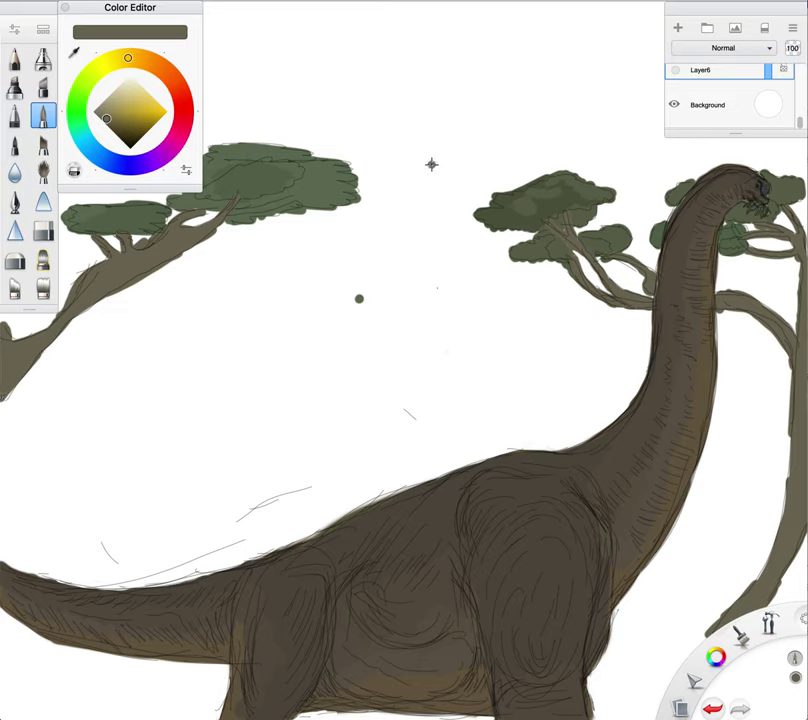
# On a new layer beneath the painting, cover the whole backdrop in muted grey-khaki with the Paintbrush at its largest size
pyautogui.moveTo(713, 102); pyautogui.dragTo(715, 65)
pyautogui.click(542, 144)
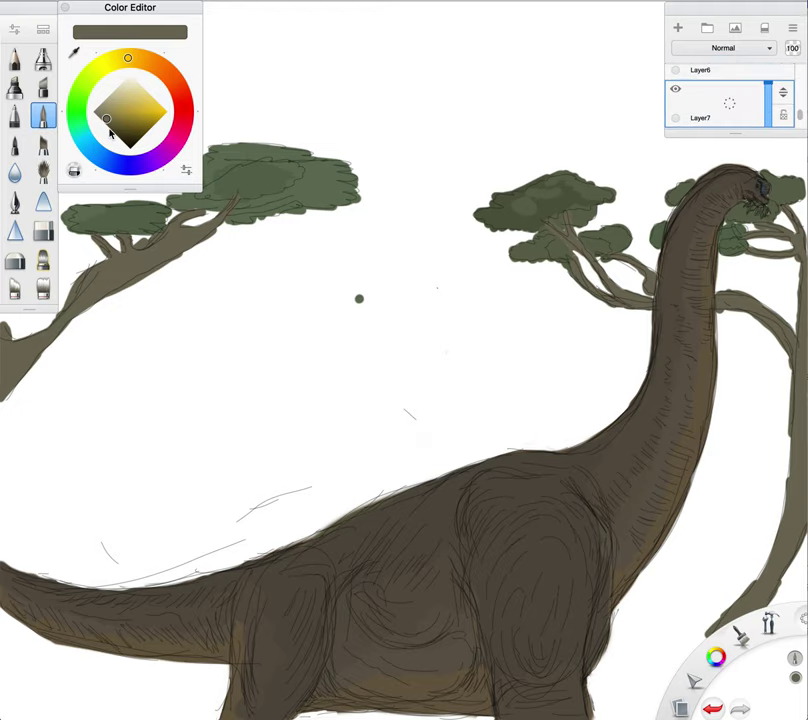
pyautogui.click(14, 30)
pyautogui.moveTo(440, 264); pyautogui.dragTo(500, 265)
pyautogui.click(367, 78)
pyautogui.click(103, 112)
pyautogui.moveTo(268, 197)
pyautogui.mouseDown()
pyautogui.moveTo(469, 229)
pyautogui.moveTo(150, 250)
pyautogui.moveTo(340, 260)
pyautogui.moveTo(32, 344)
pyautogui.moveTo(67, 687)
pyautogui.moveTo(388, 684)
pyautogui.moveTo(713, 700)
pyautogui.moveTo(767, 411)
pyautogui.moveTo(785, 140)
pyautogui.mouseUp()
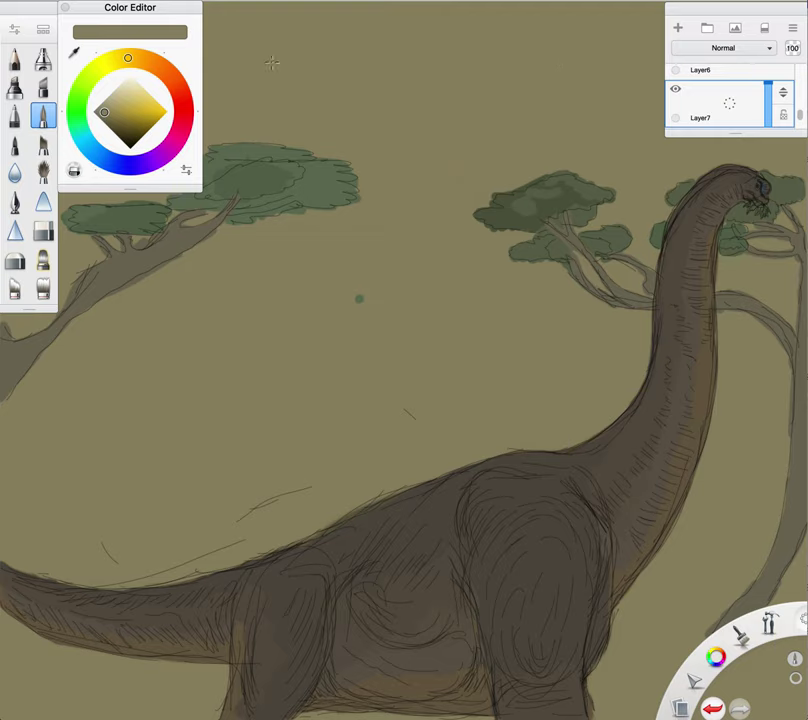
pyautogui.moveTo(103, 115); pyautogui.dragTo(100, 112)
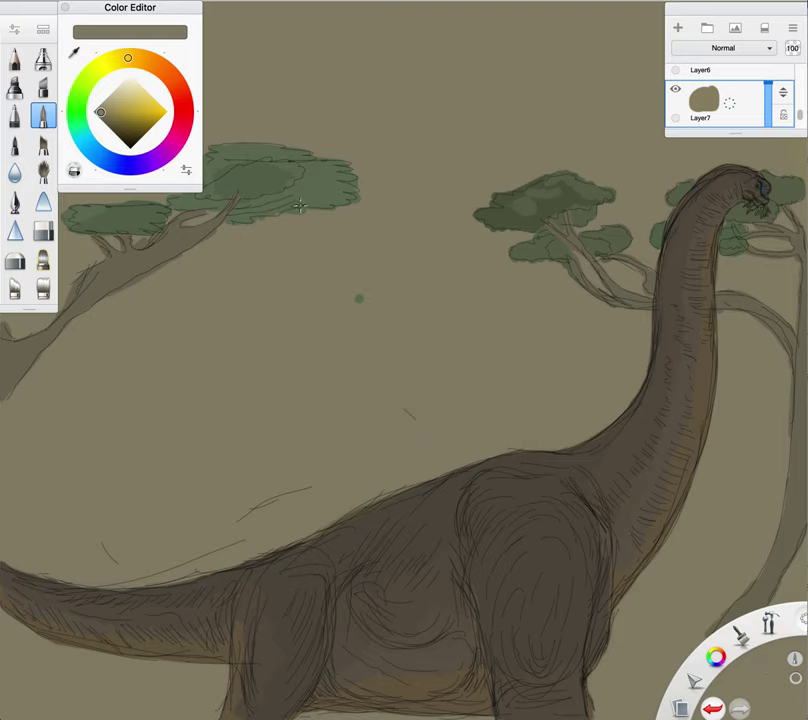
# Erase the stray sketch strokes above the sauropod's back and tail on the line-art layer with the hard eraser
pyautogui.click(705, 71)
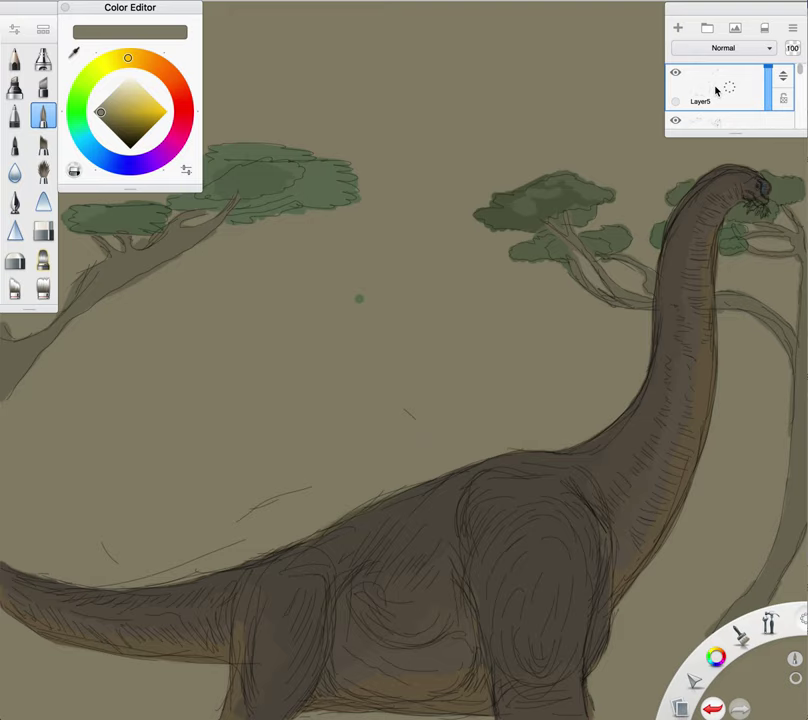
pyautogui.click(523, 378)
pyautogui.press('super+z')
pyautogui.scroll(-5, 707, 126)
pyautogui.scroll(3, 707, 126)
pyautogui.scroll(3, 720, 90)
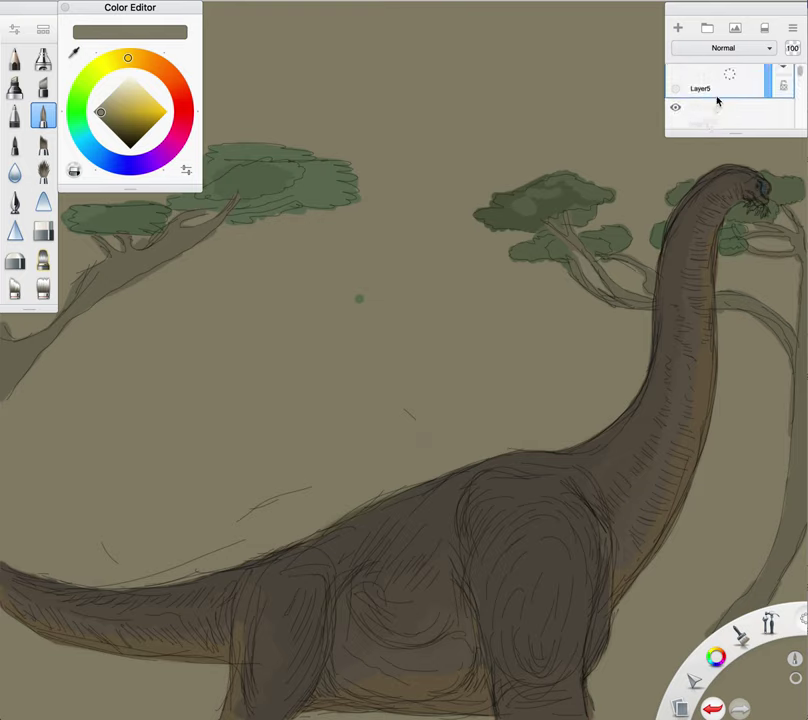
pyautogui.click(712, 112)
pyautogui.click(300, 258)
pyautogui.press('super+z')
pyautogui.click(43, 234)
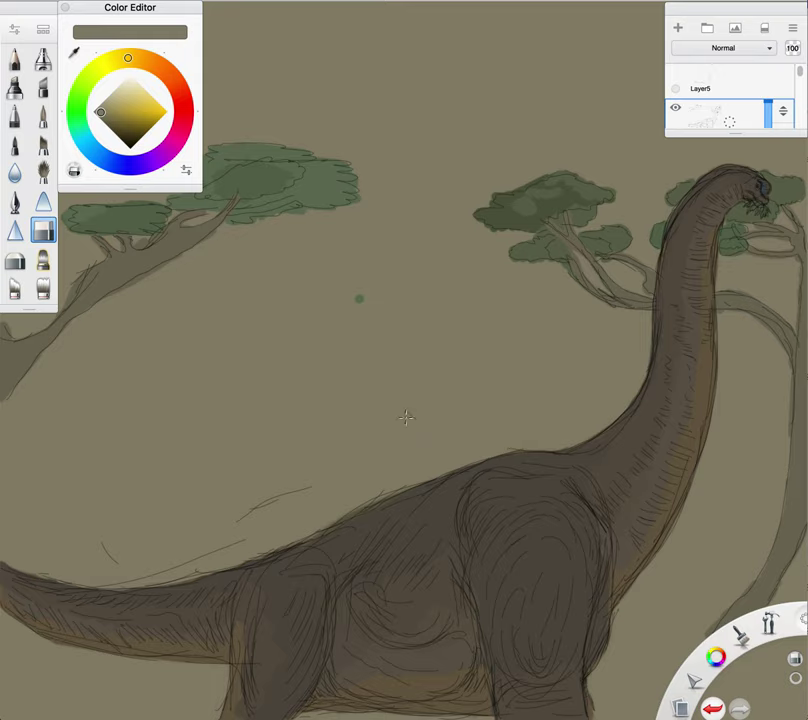
pyautogui.moveTo(243, 516); pyautogui.dragTo(299, 490)
pyautogui.moveTo(169, 575); pyautogui.dragTo(238, 545)
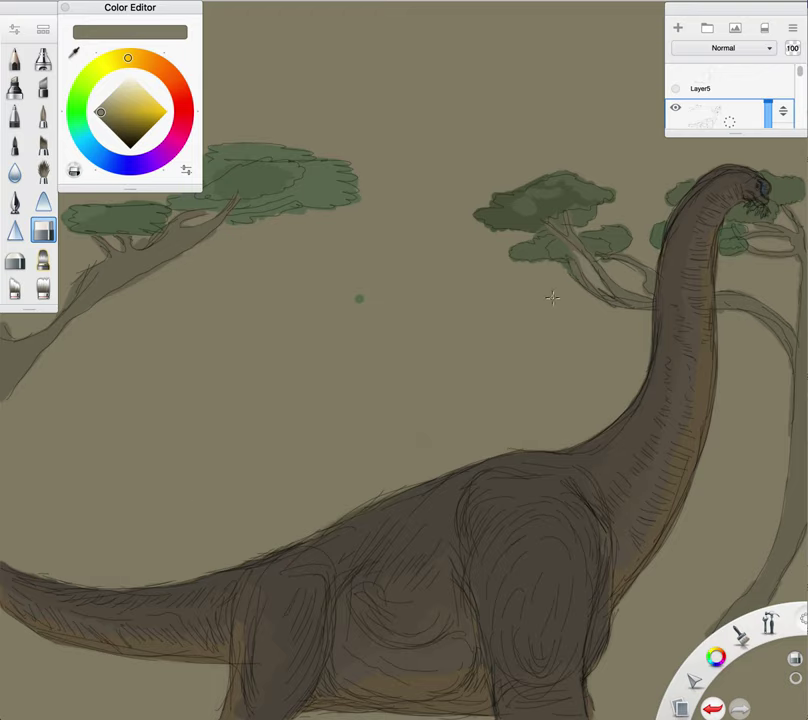
# Erase the stray green dot in the open sky from the painted colour layer
pyautogui.scroll(-3, 705, 115)
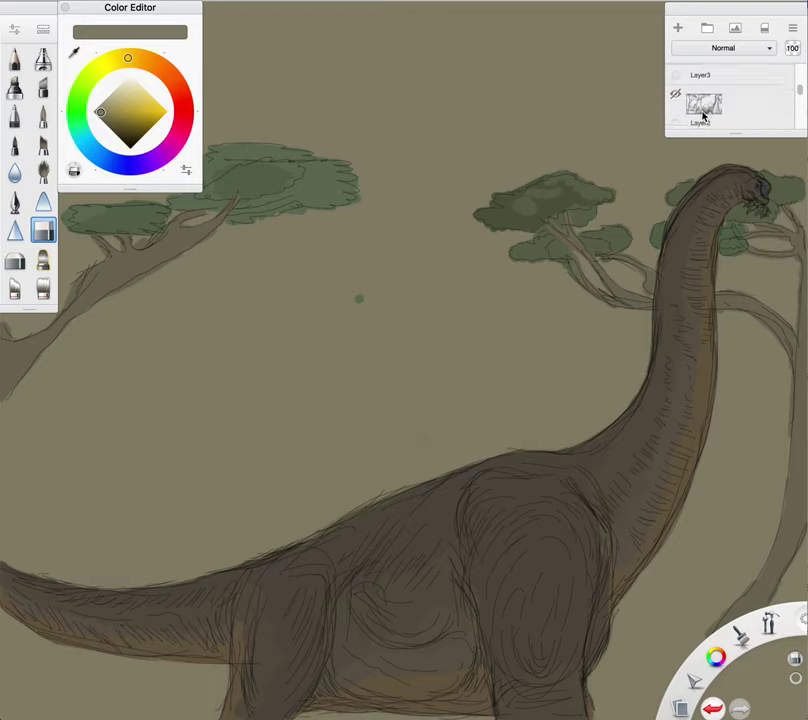
pyautogui.scroll(-2, 704, 116)
pyautogui.click(703, 129)
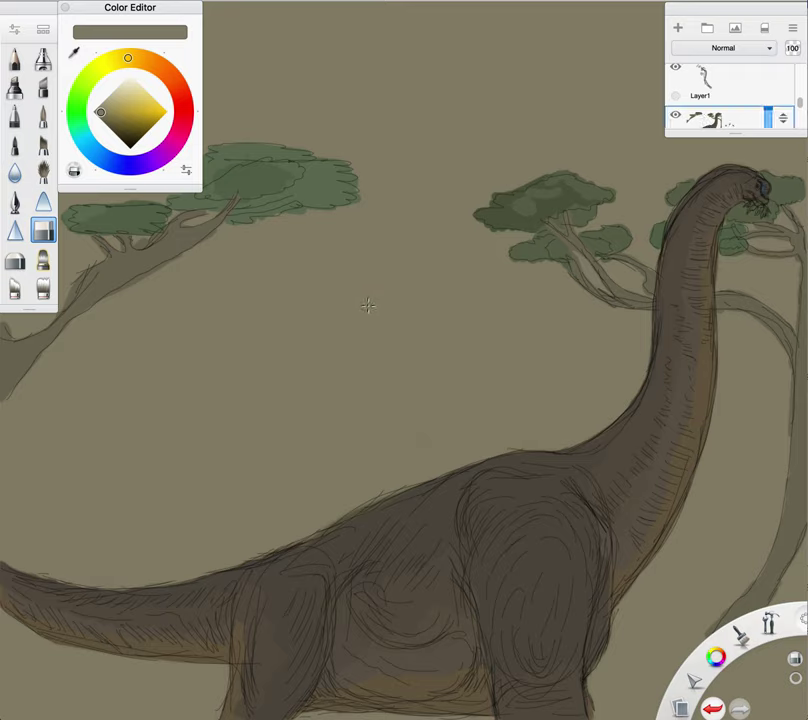
# On Layer7, paint a large soft glow in light khaki, then yellow-green, behind the sauropod with the Paintbrush
pyautogui.scroll(-2, 720, 110)
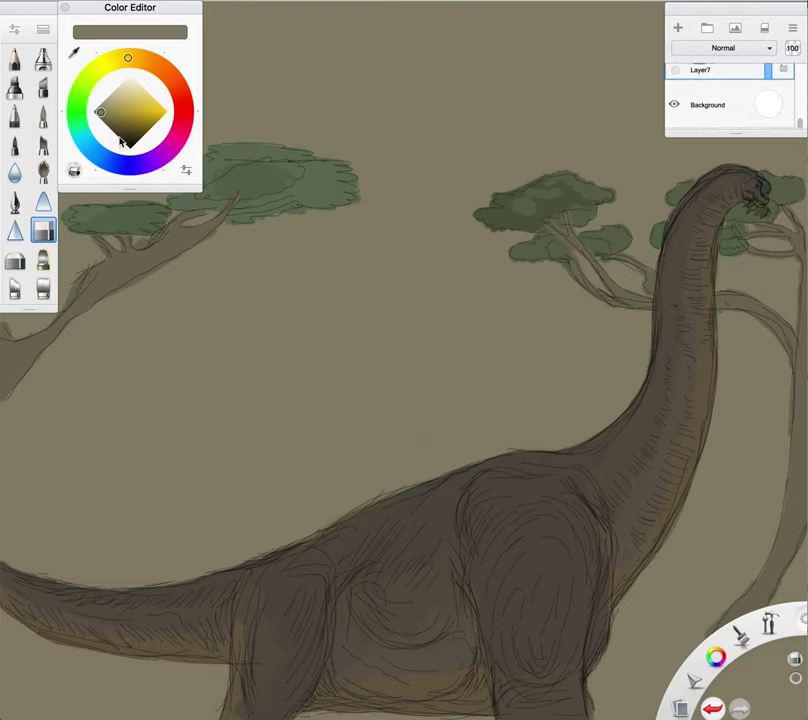
pyautogui.click(43, 117)
pyautogui.click(105, 113)
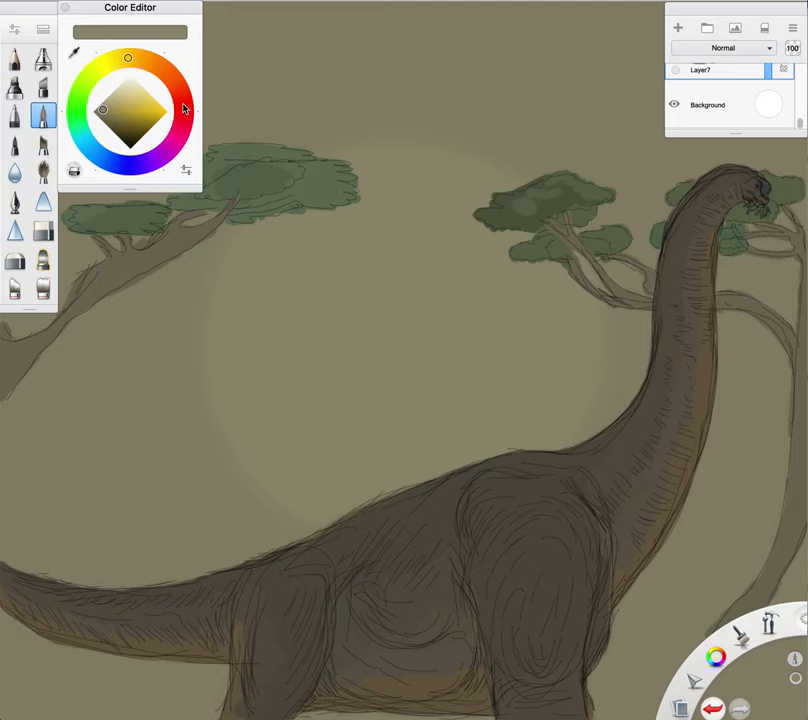
pyautogui.click(95, 70)
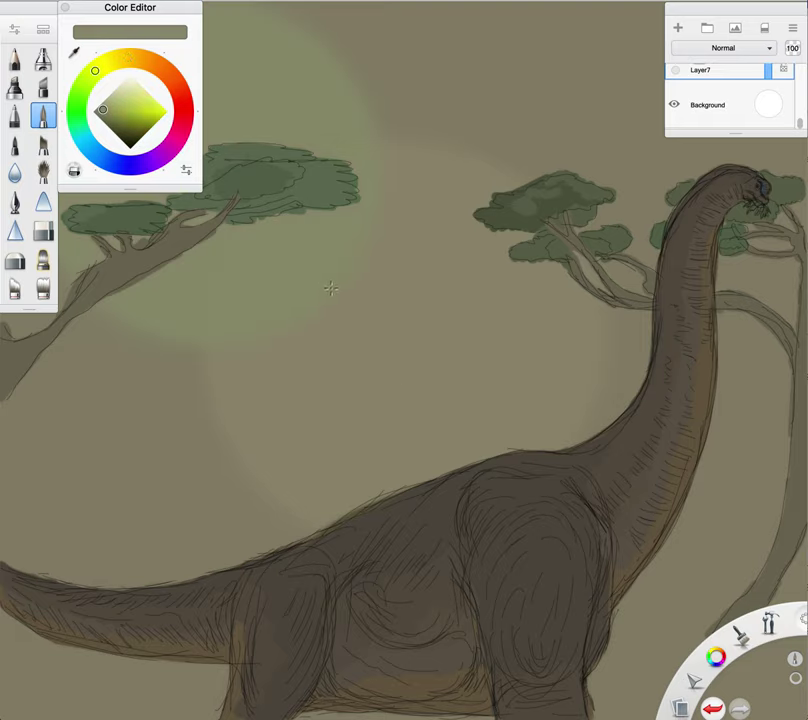
pyautogui.moveTo(332, 296)
pyautogui.mouseDown()
pyautogui.moveTo(350, 358)
pyautogui.moveTo(428, 330)
pyautogui.moveTo(380, 256)
pyautogui.mouseUp()
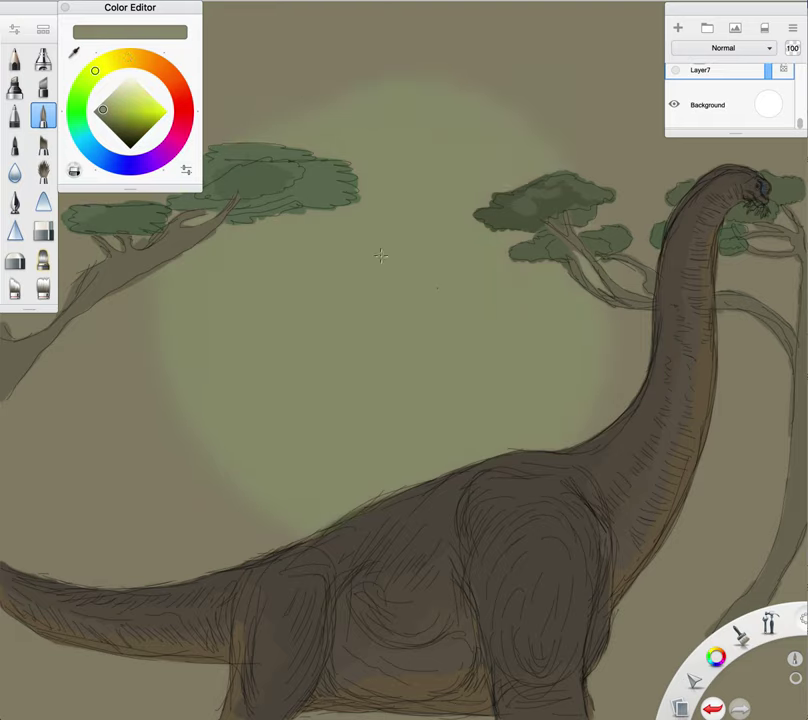
pyautogui.moveTo(442, 401)
pyautogui.mouseDown()
pyautogui.moveTo(452, 274)
pyautogui.moveTo(397, 238)
pyautogui.mouseUp()
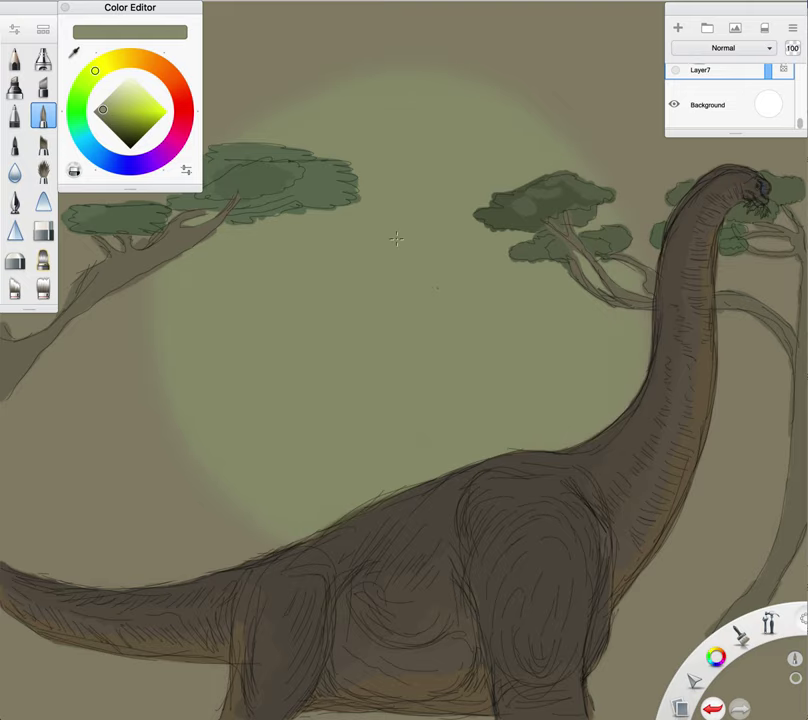
# Cover the backdrop from edge to edge in a darker olive green
pyautogui.click(108, 120)
pyautogui.moveTo(361, 363)
pyautogui.mouseDown()
pyautogui.moveTo(245, 329)
pyautogui.moveTo(485, 490)
pyautogui.moveTo(352, 153)
pyautogui.moveTo(48, 443)
pyautogui.moveTo(184, 669)
pyautogui.moveTo(402, 455)
pyautogui.moveTo(572, 322)
pyautogui.moveTo(466, 659)
pyautogui.moveTo(163, 661)
pyautogui.mouseUp()
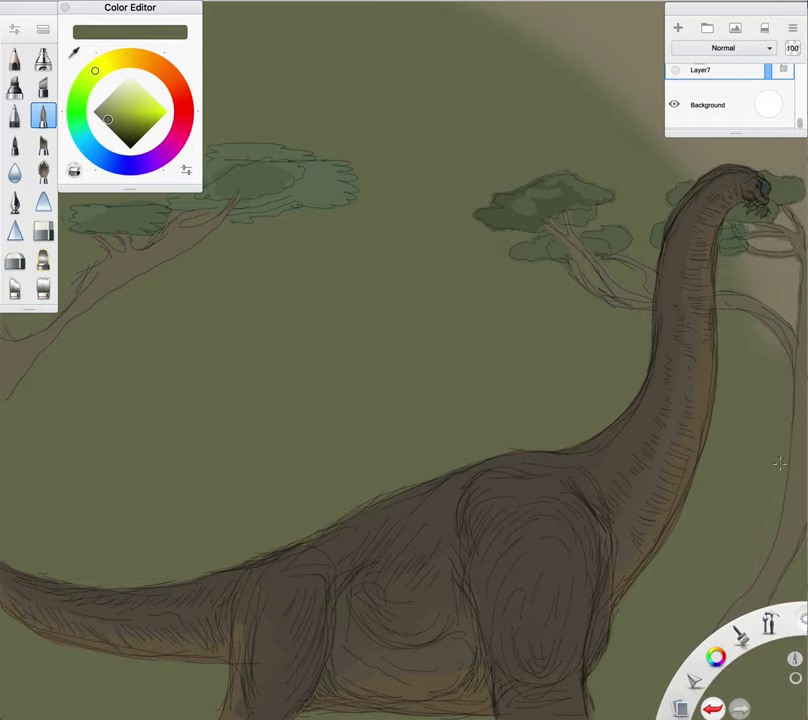
pyautogui.moveTo(776, 503)
pyautogui.mouseDown()
pyautogui.moveTo(738, 128)
pyautogui.moveTo(632, 41)
pyautogui.mouseUp()
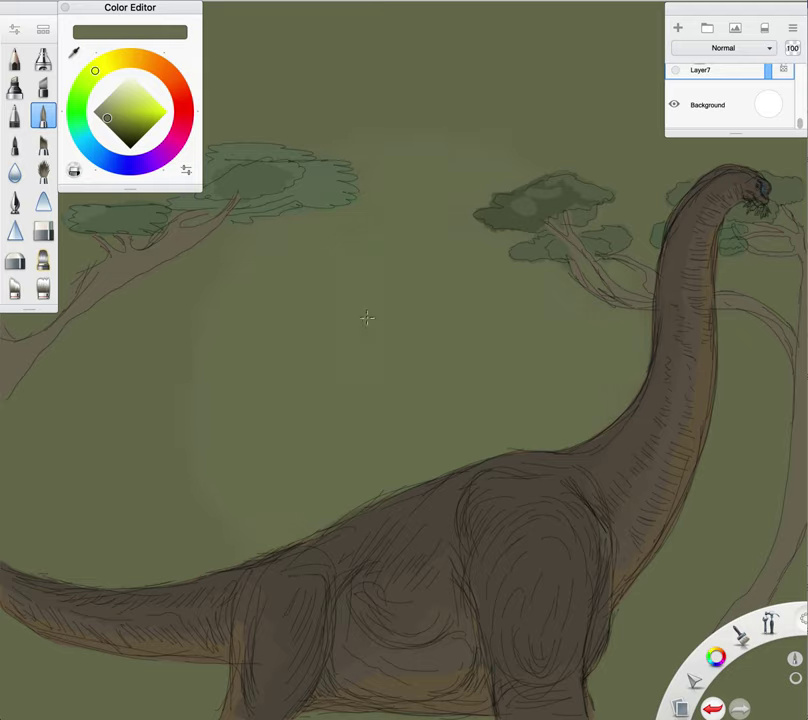
# Build up a soft glow above the sauropod's back in lighter grey-greens, blending its left side with a slightly darker tone
pyautogui.click(103, 115)
pyautogui.click(236, 241)
pyautogui.press('super+z')
pyautogui.moveTo(410, 405)
pyautogui.mouseDown()
pyautogui.moveTo(415, 382)
pyautogui.moveTo(413, 392)
pyautogui.mouseUp()
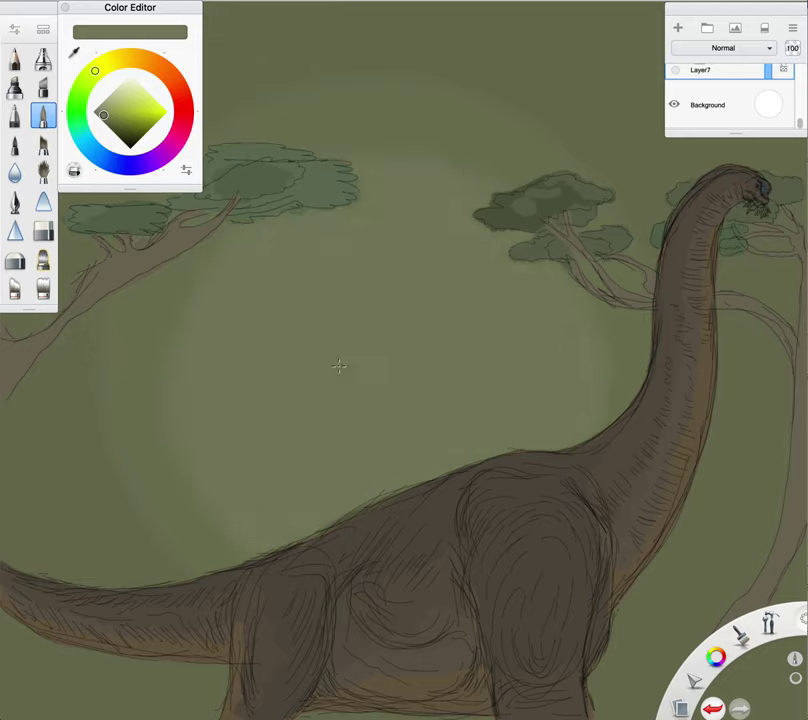
pyautogui.click(105, 118)
pyautogui.moveTo(232, 244); pyautogui.dragTo(352, 348)
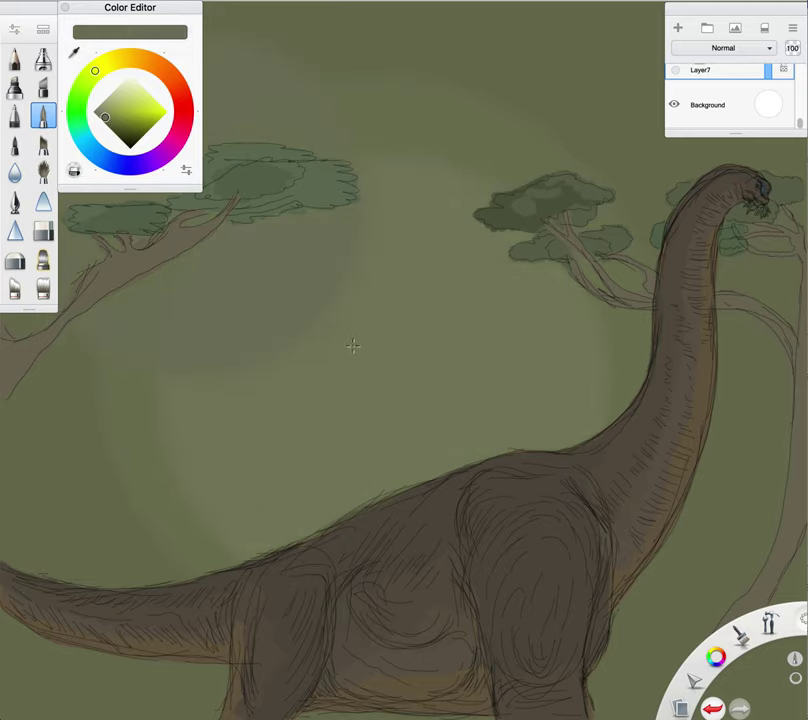